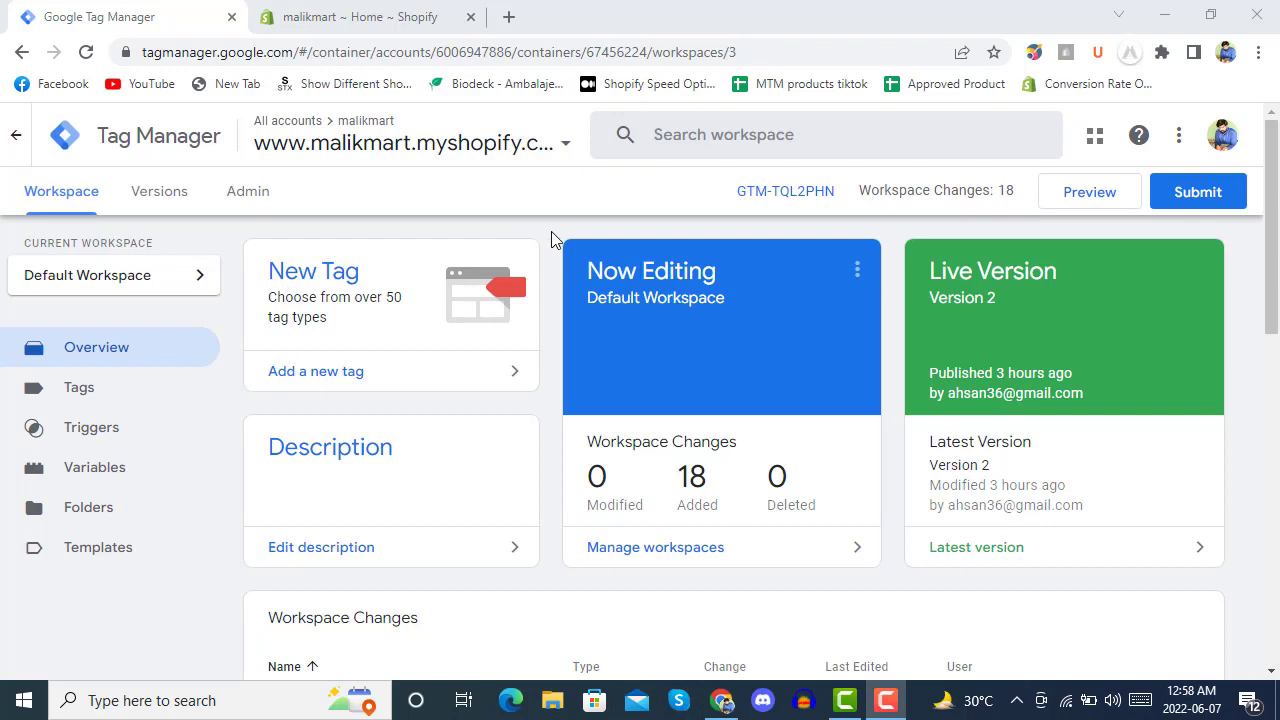
Start Tag Assistant preview and connect to the malikmart store in a debug window.
click(1074, 199)
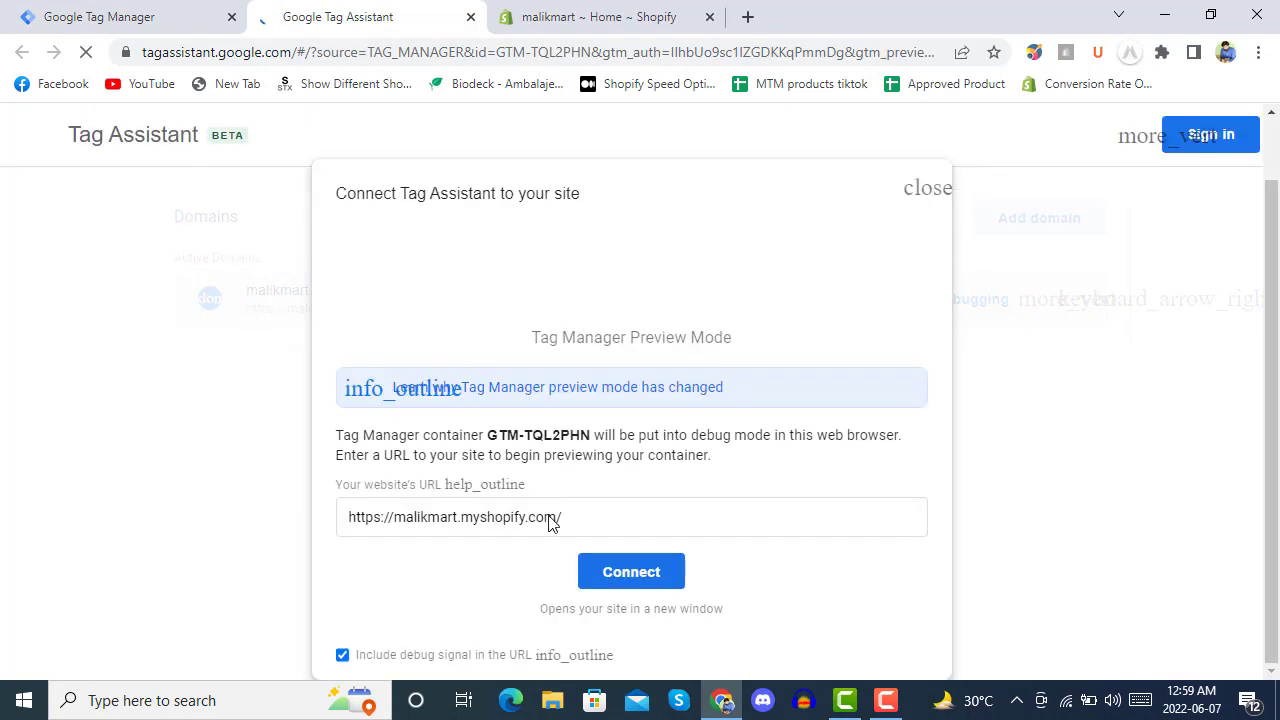
click(627, 575)
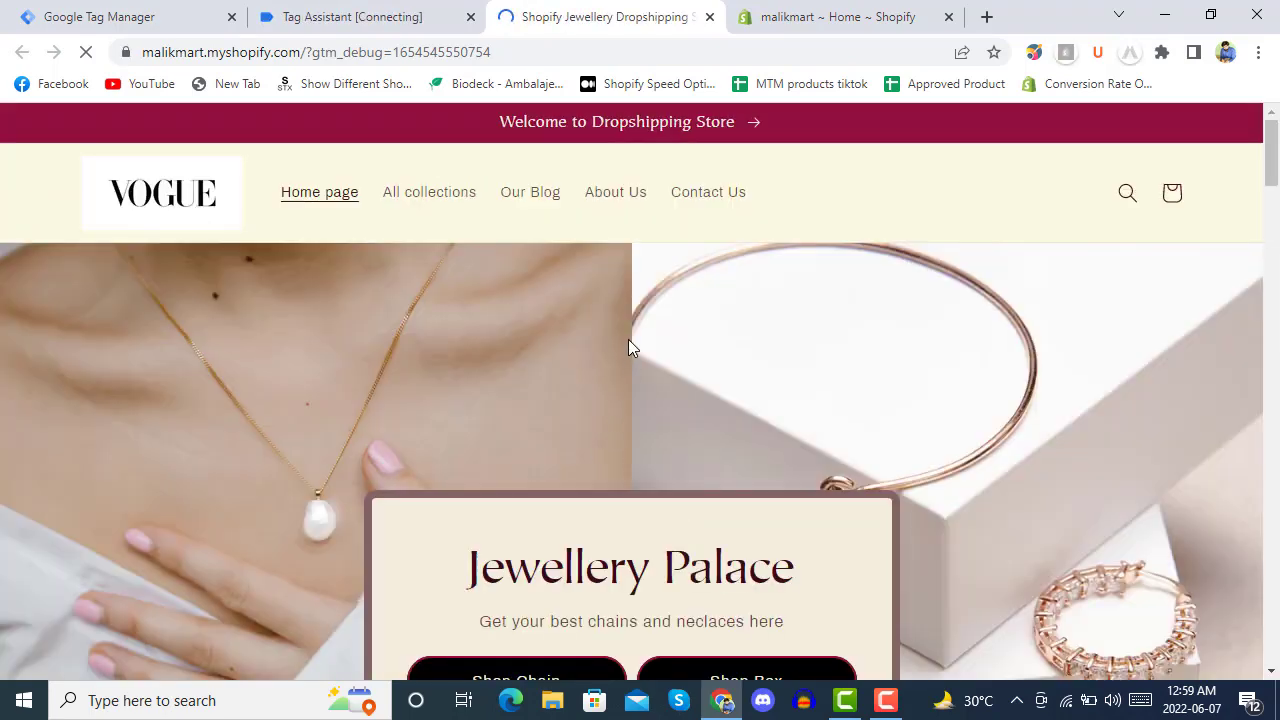
Collapse the Tag Assistant notice, move its panel higher, and hide the Shopify preview bar.
scroll(629, 345, down, 4)
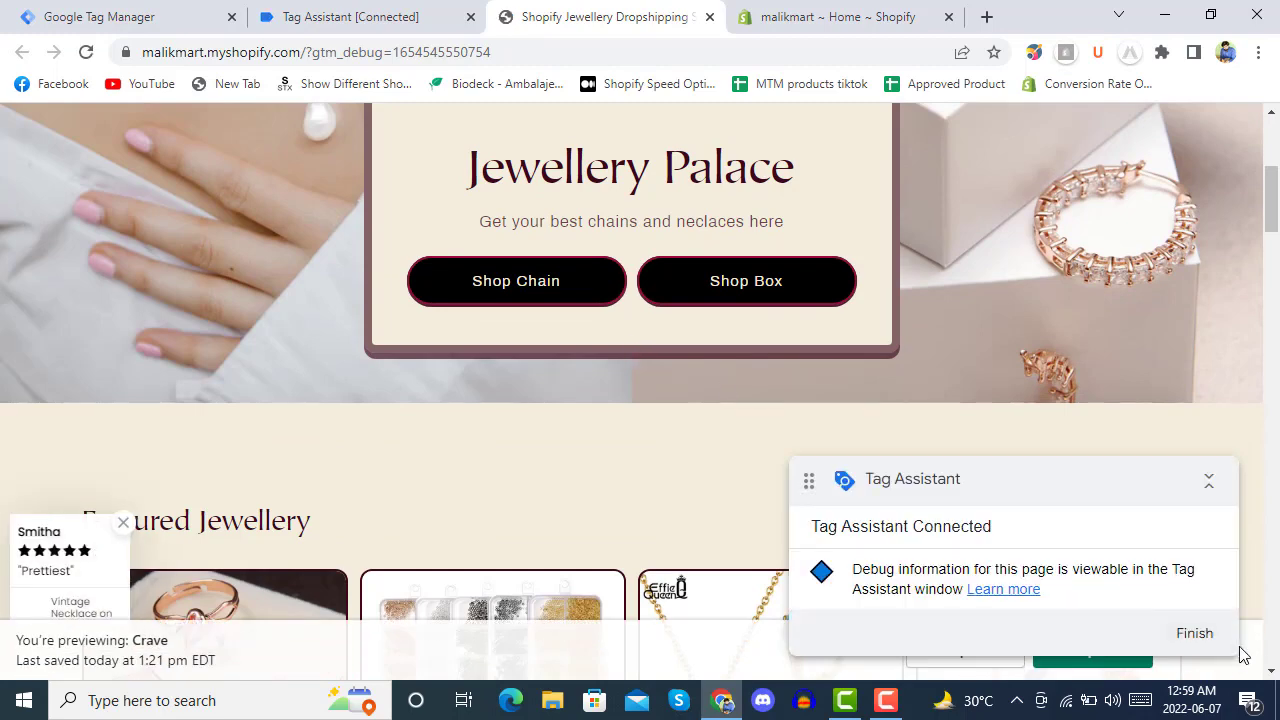
click(1209, 481)
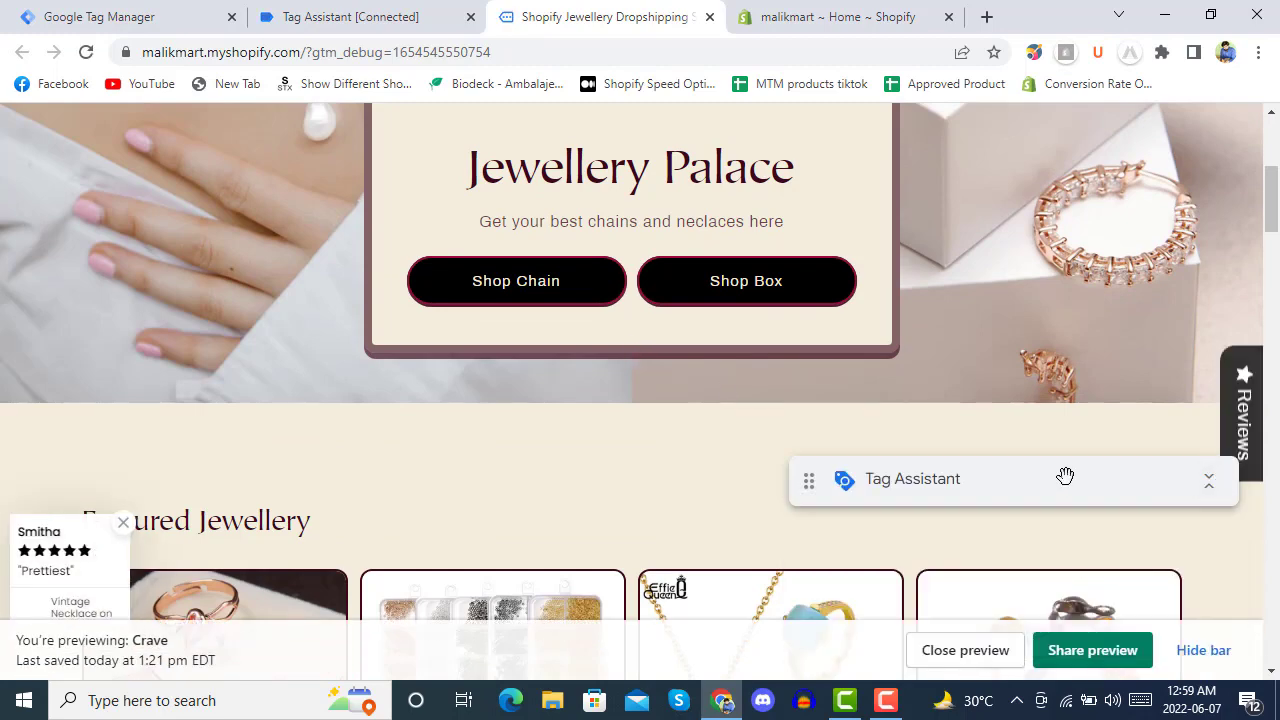
drag(1028, 486, 1041, 363)
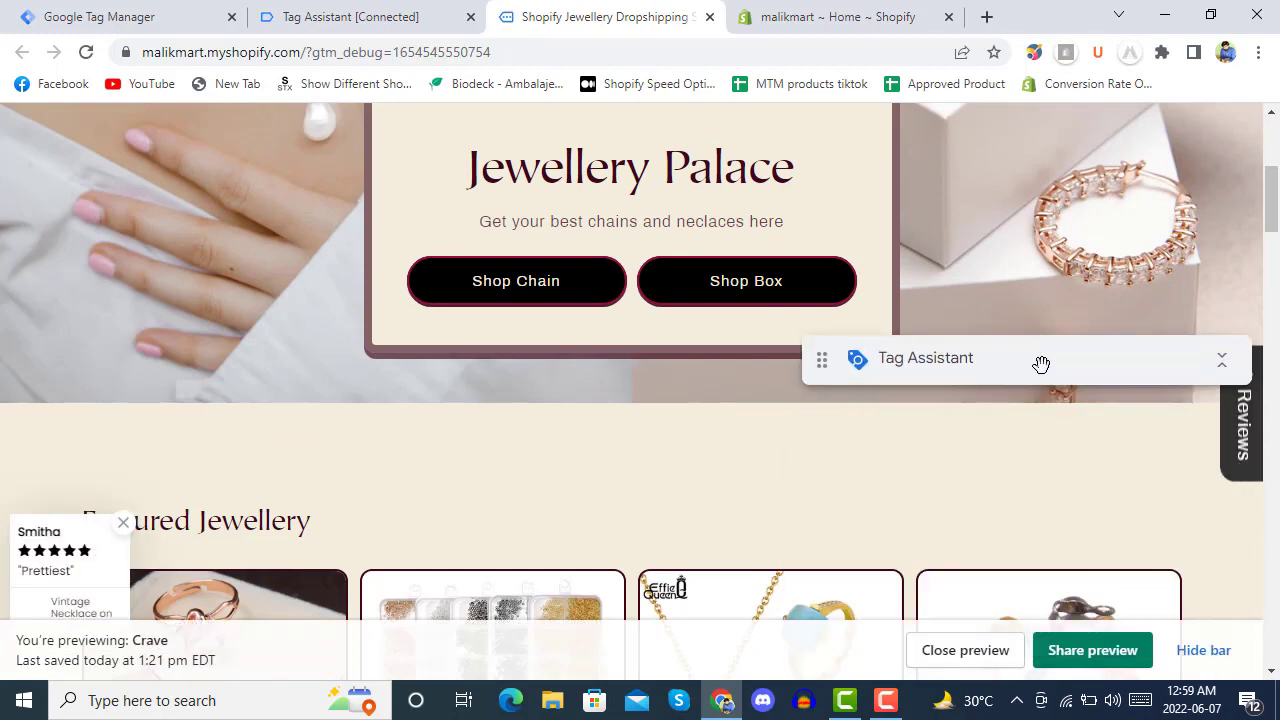
click(1205, 651)
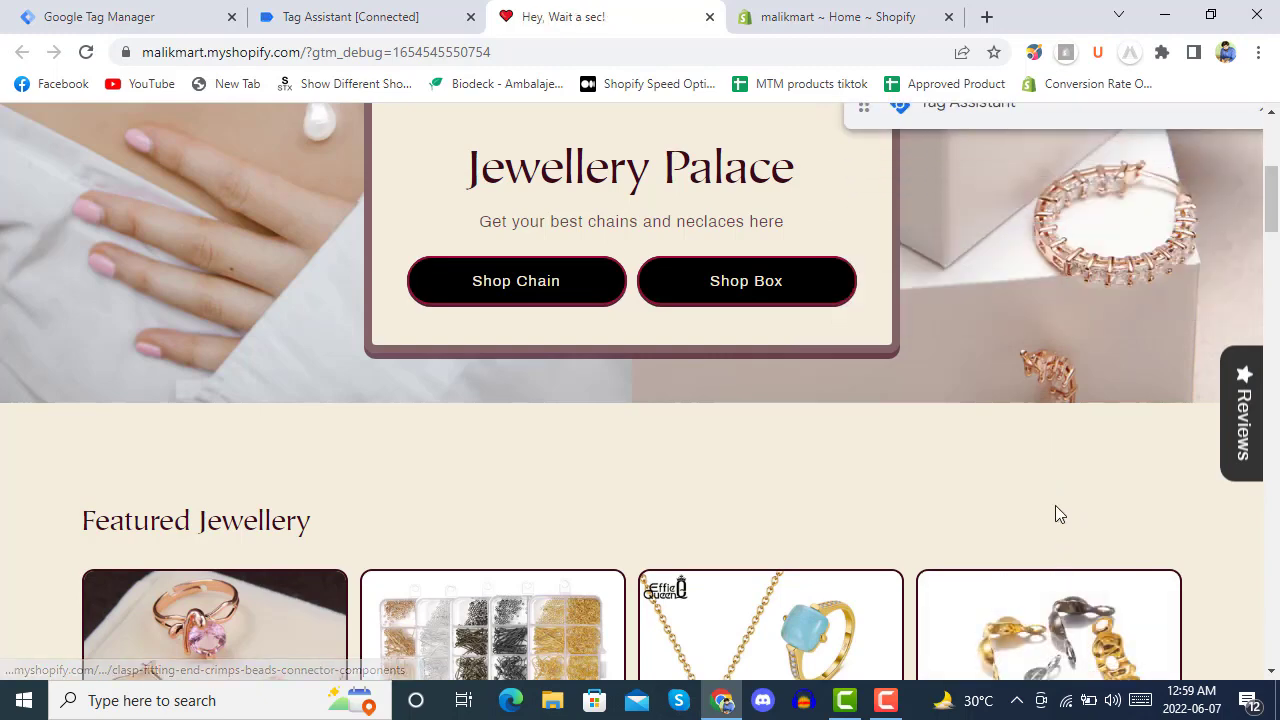
Add the Amazing Price jewelry sets in metal colour F235 to the cart.
scroll(639, 471, down, 4)
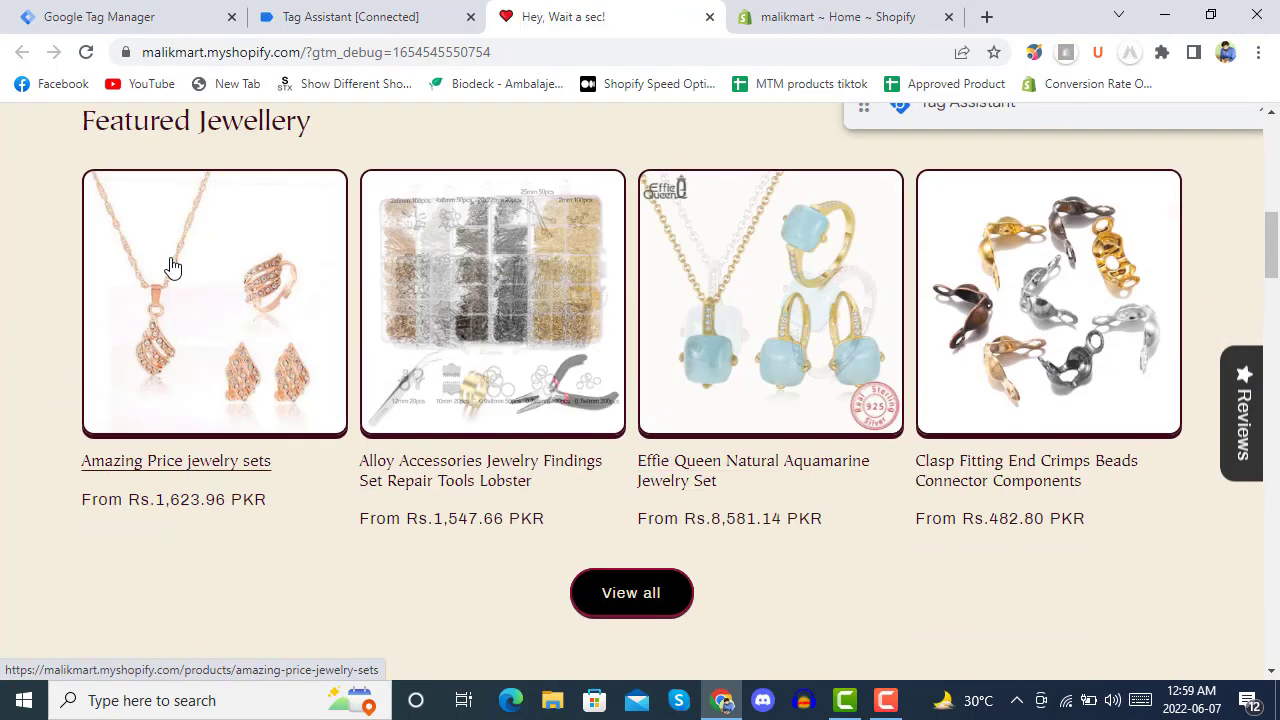
click(171, 266)
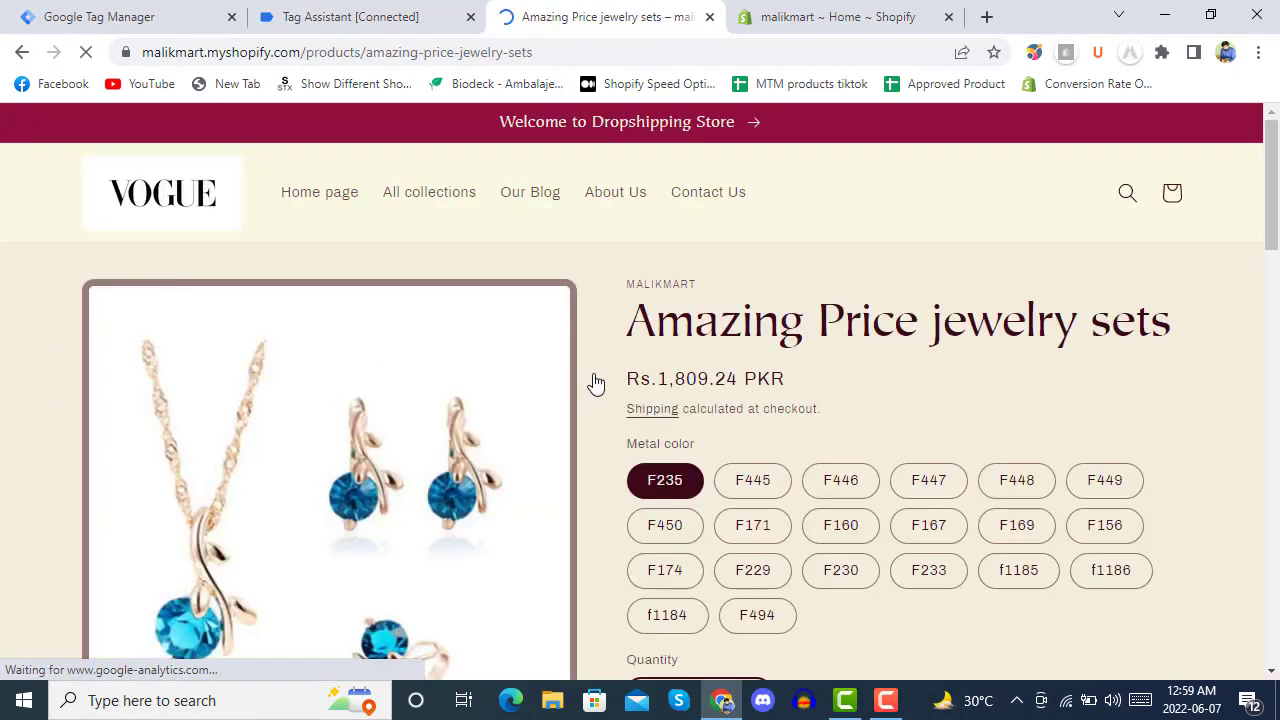
scroll(593, 380, down, 4)
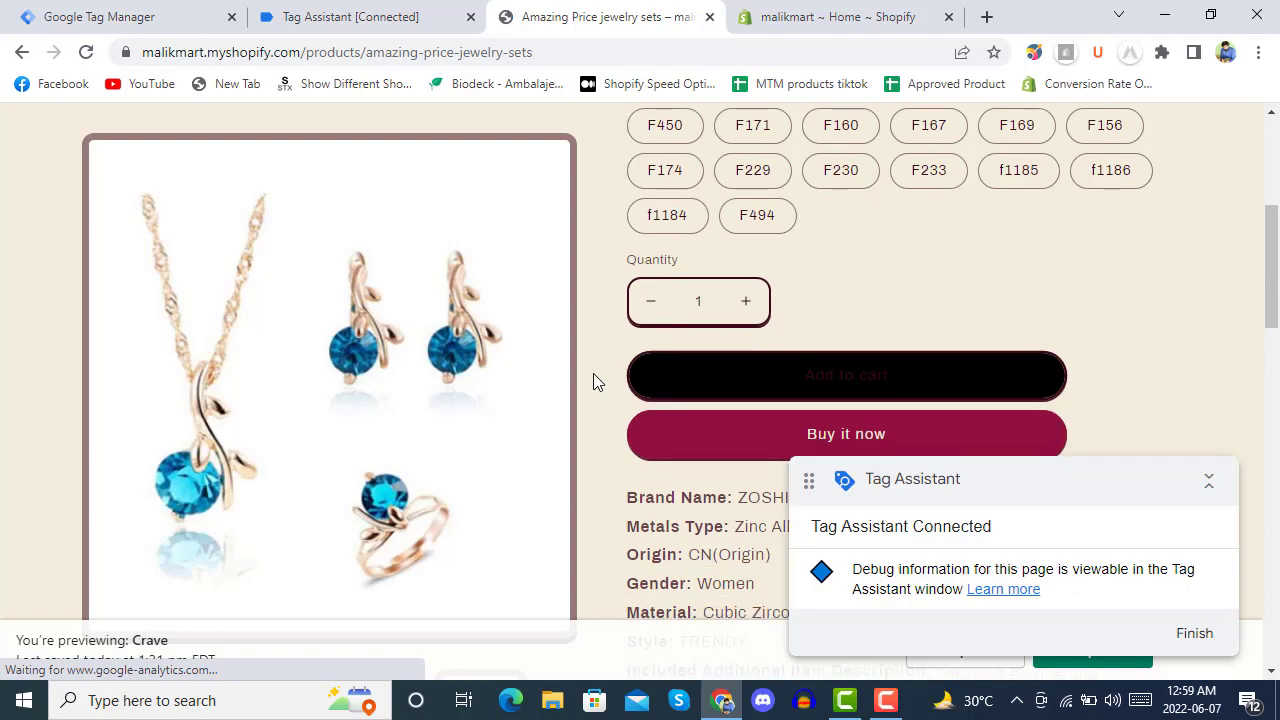
click(828, 381)
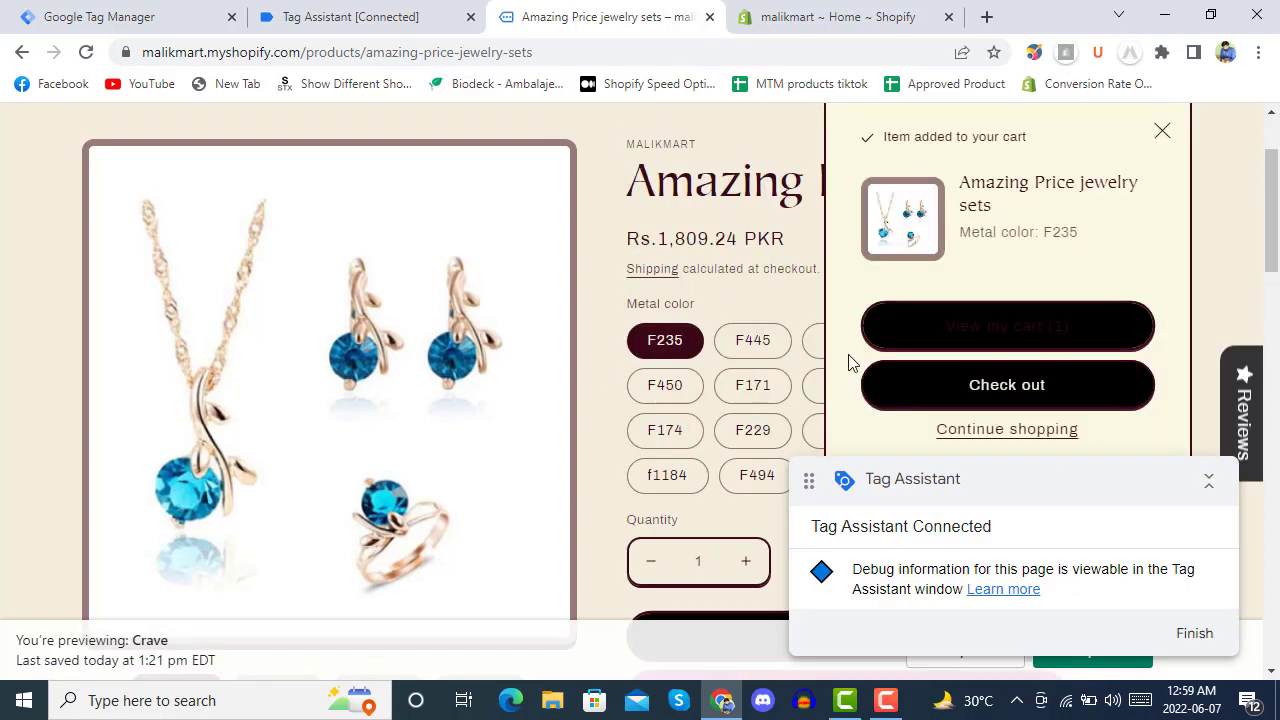
Check out the jewelry set, then switch to the Tag Assistant debug tab.
click(1010, 396)
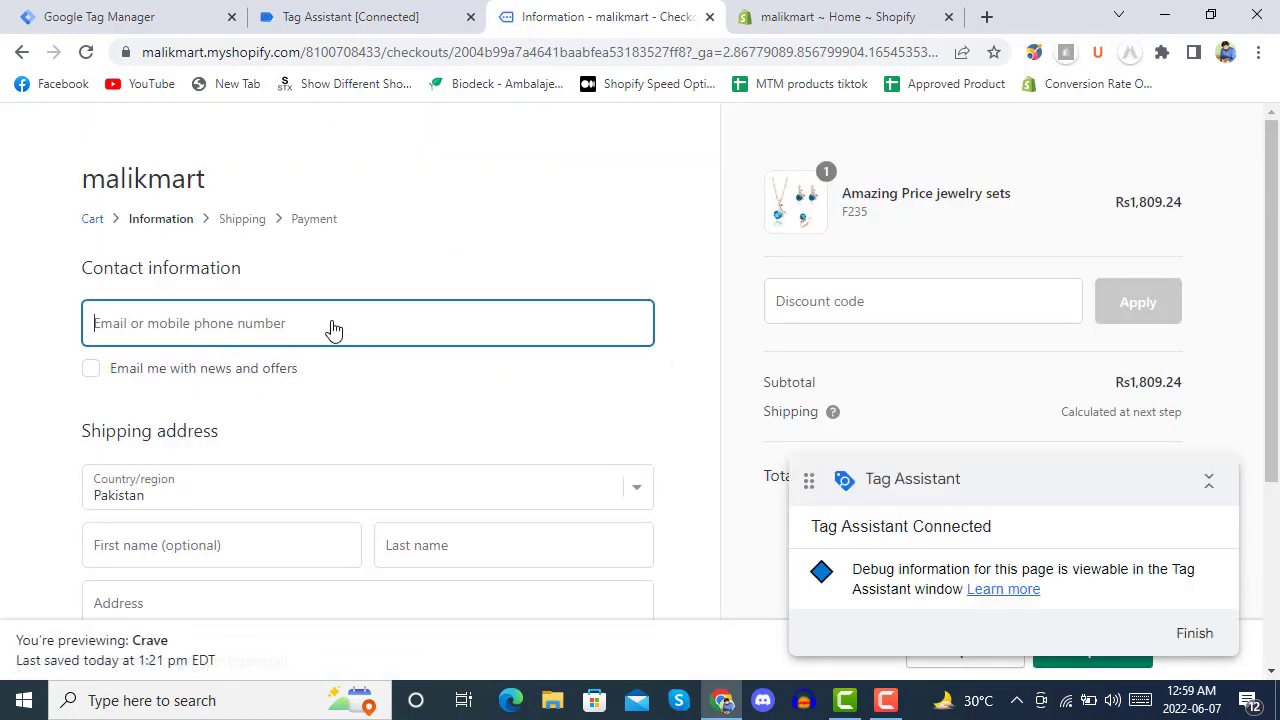
click(338, 14)
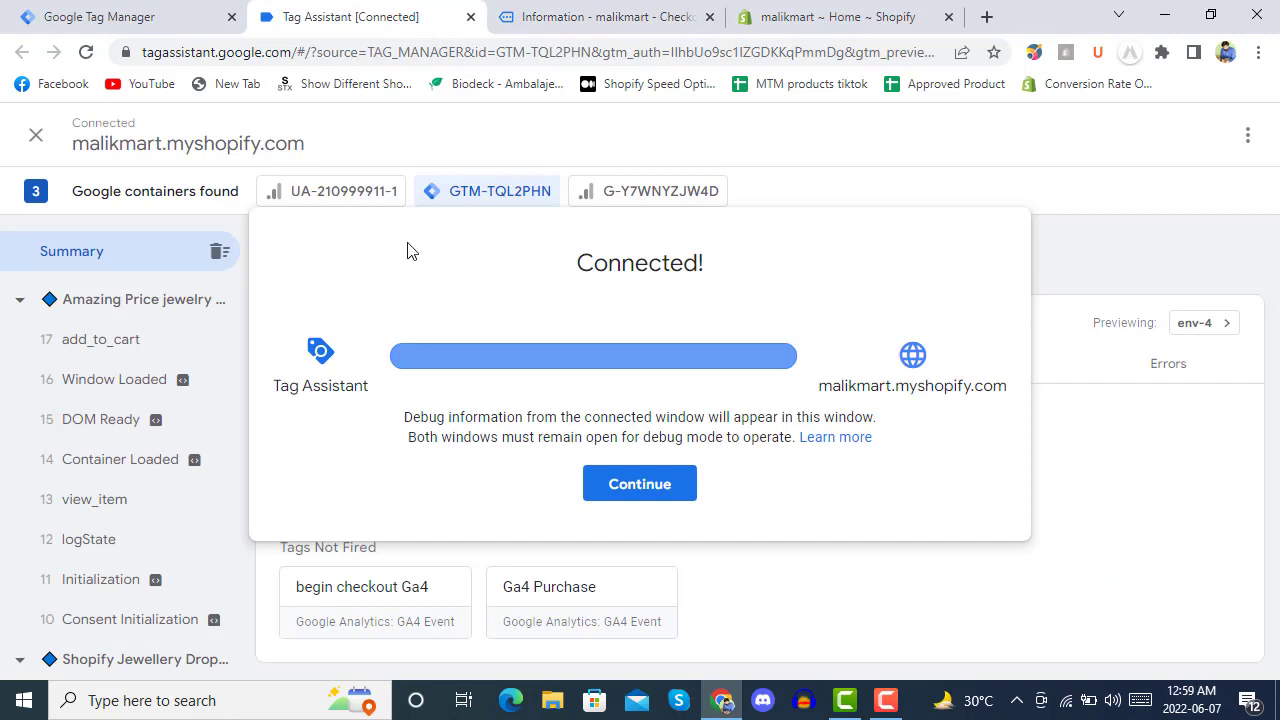
Verify Ga4 add_to_cart fired once in the Summary, then return to the checkout tab.
click(628, 484)
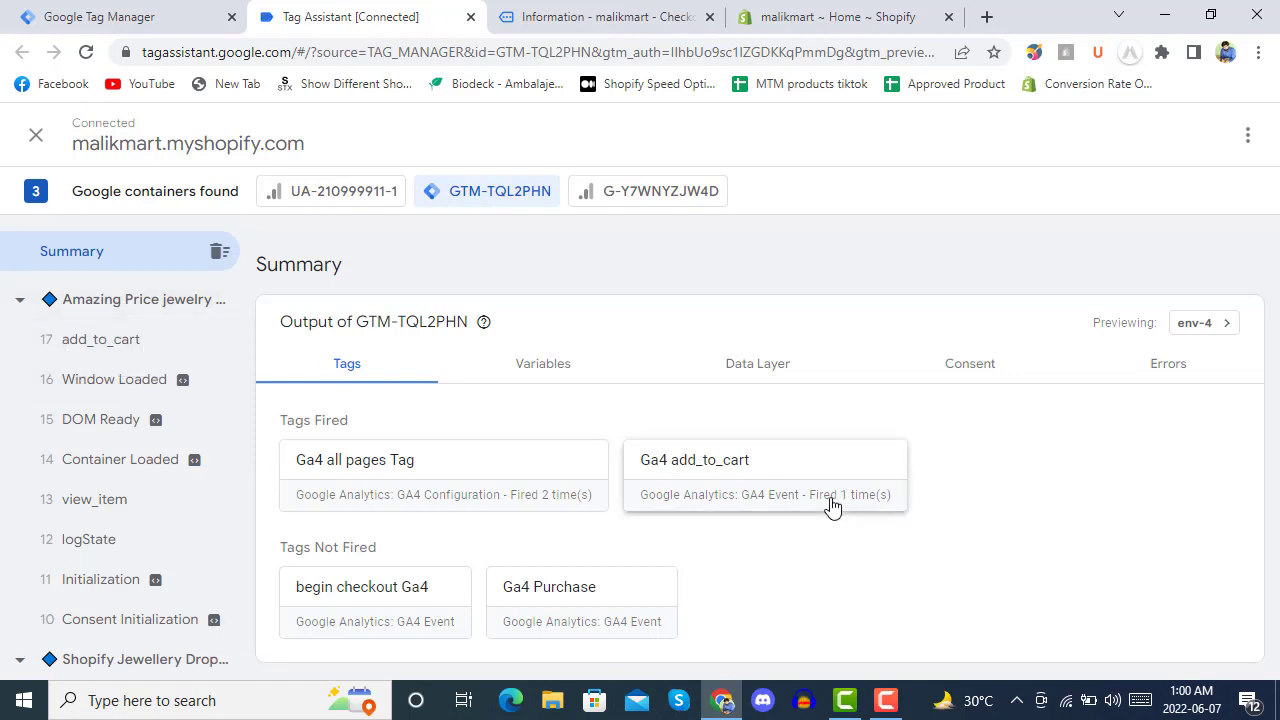
click(630, 16)
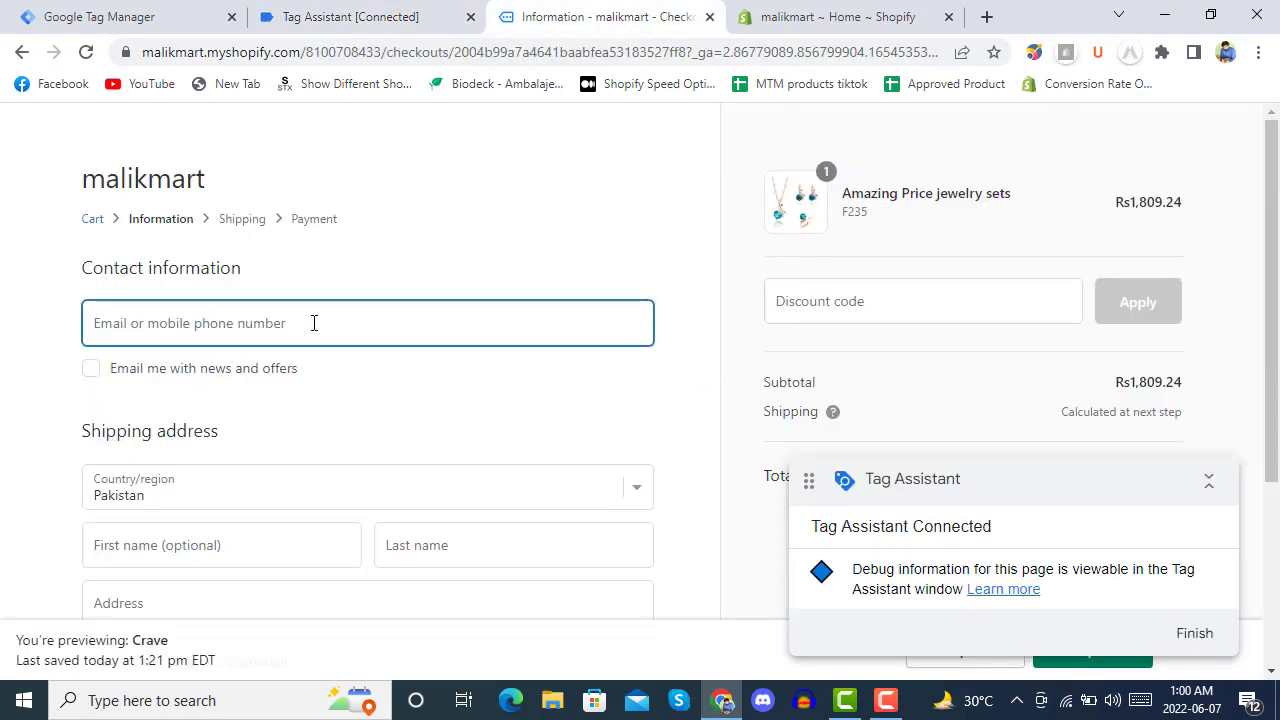
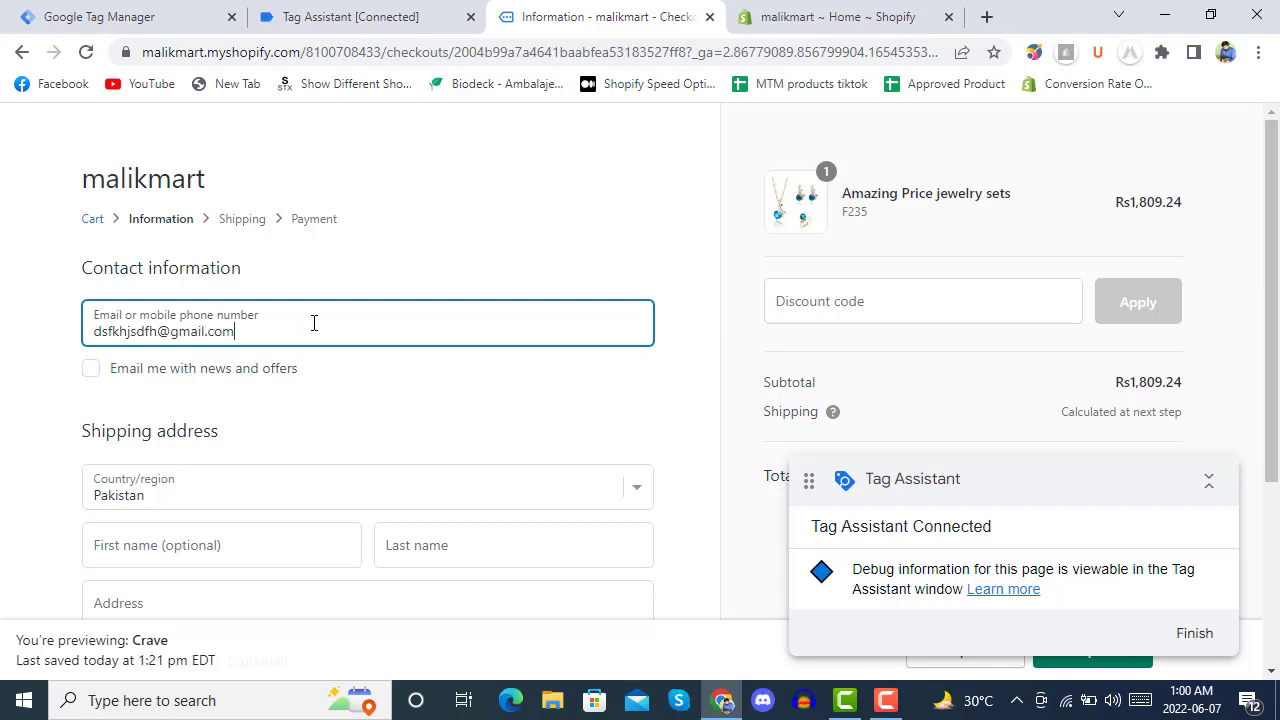
Fill in the contact e-mail, last name, street address, city and postal code.
scroll(329, 349, down, 3)
click(490, 268)
text(vx)
click(264, 322)
text(nvbnbv)
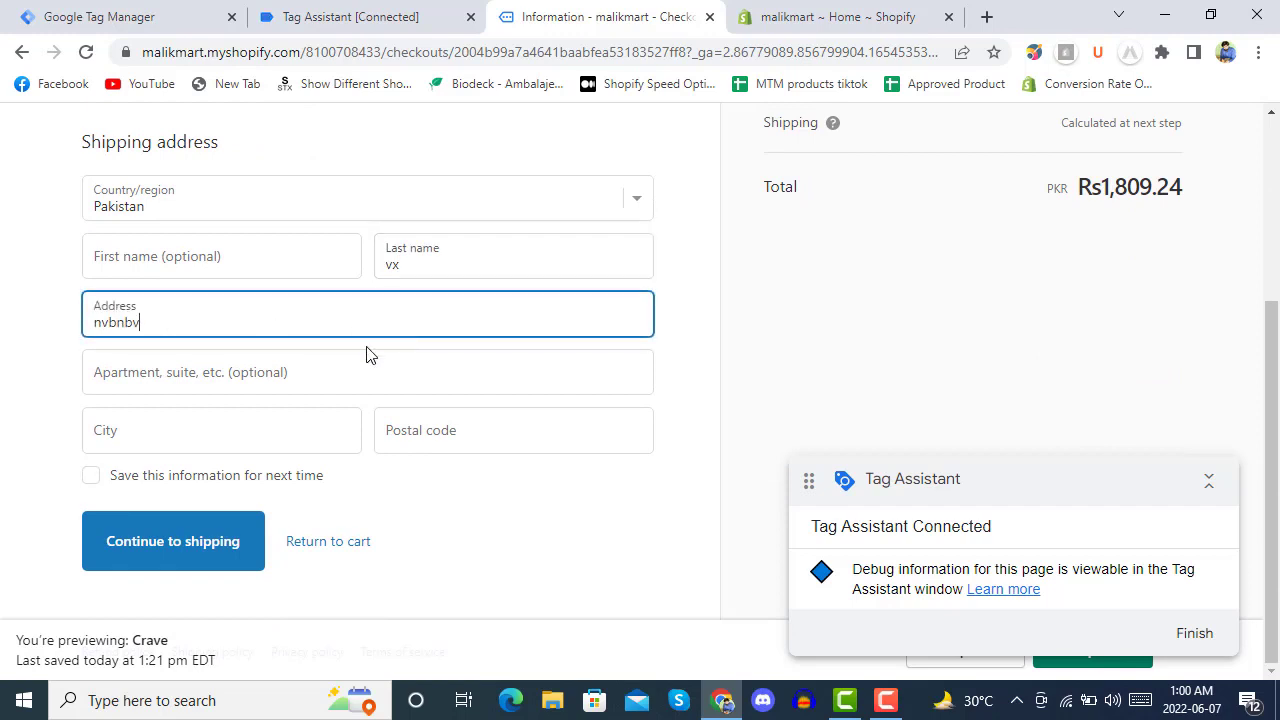
text( hfgh)
click(281, 435)
text(islamabad)
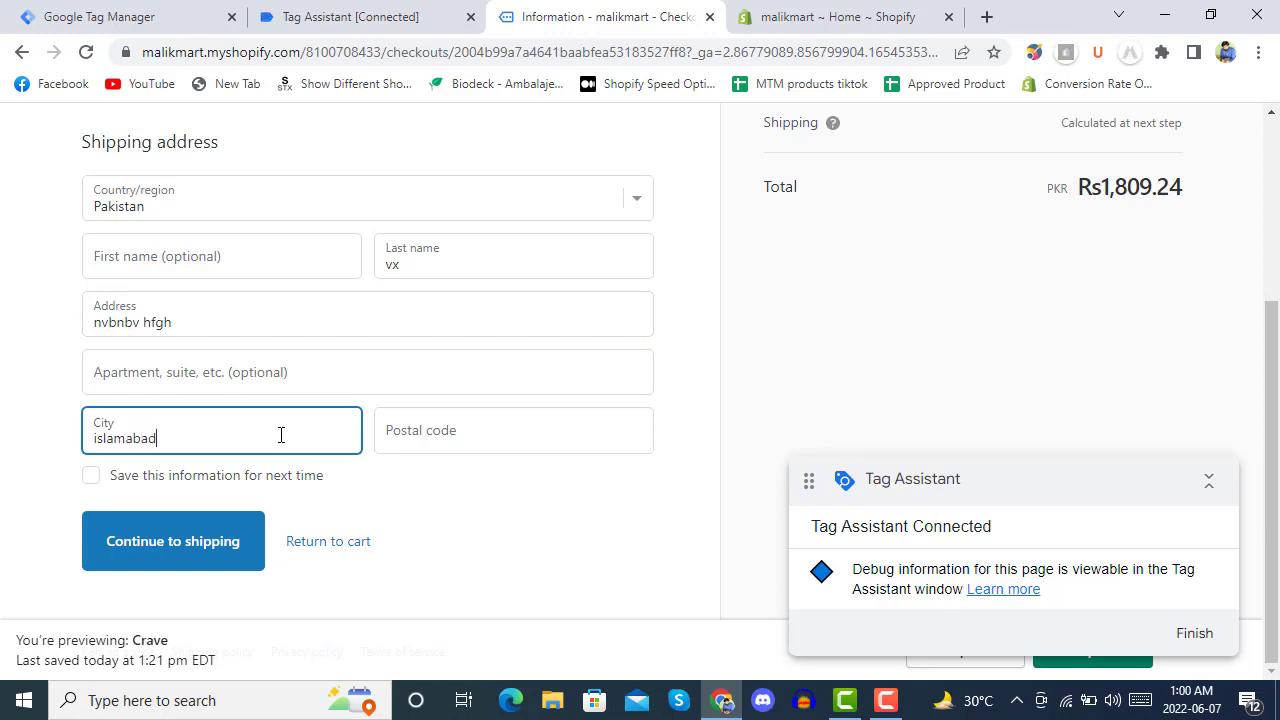
click(482, 428)
text(54897)
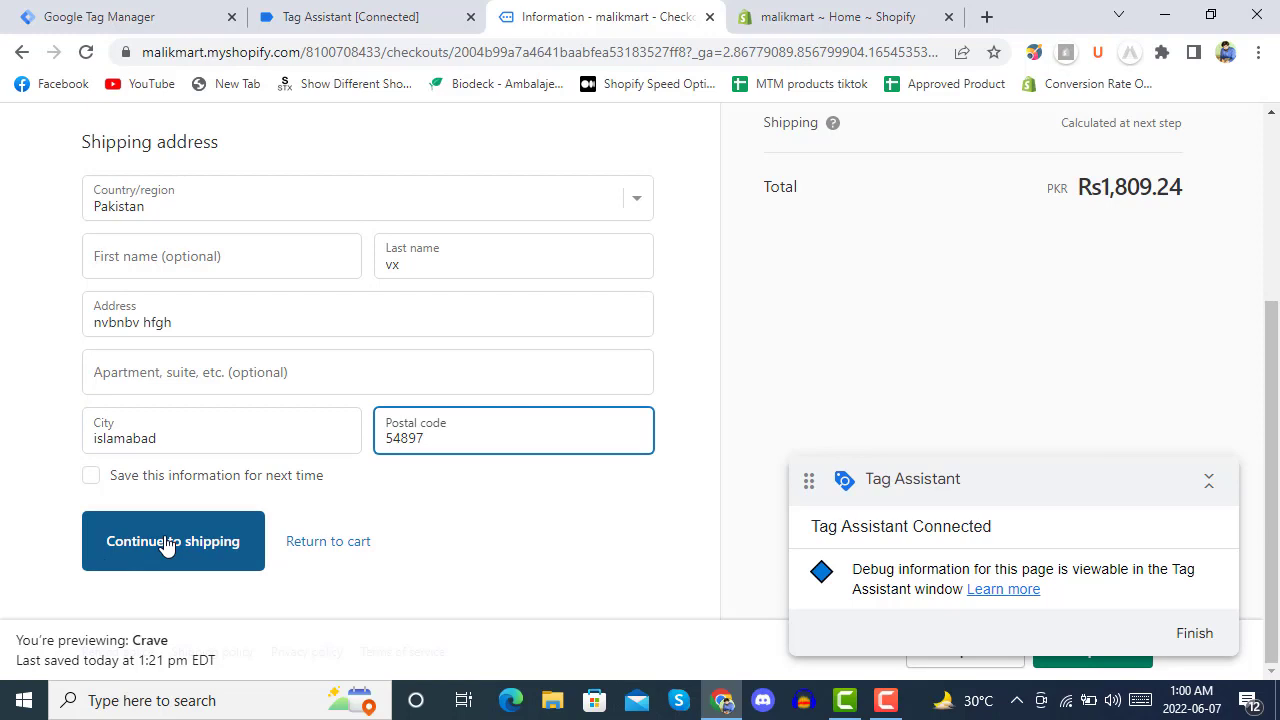
Apply the SPRINGSALE discount code, bringing the order total to Rs0.00.
scroll(722, 465, up, 3)
click(875, 293)
text(spr)
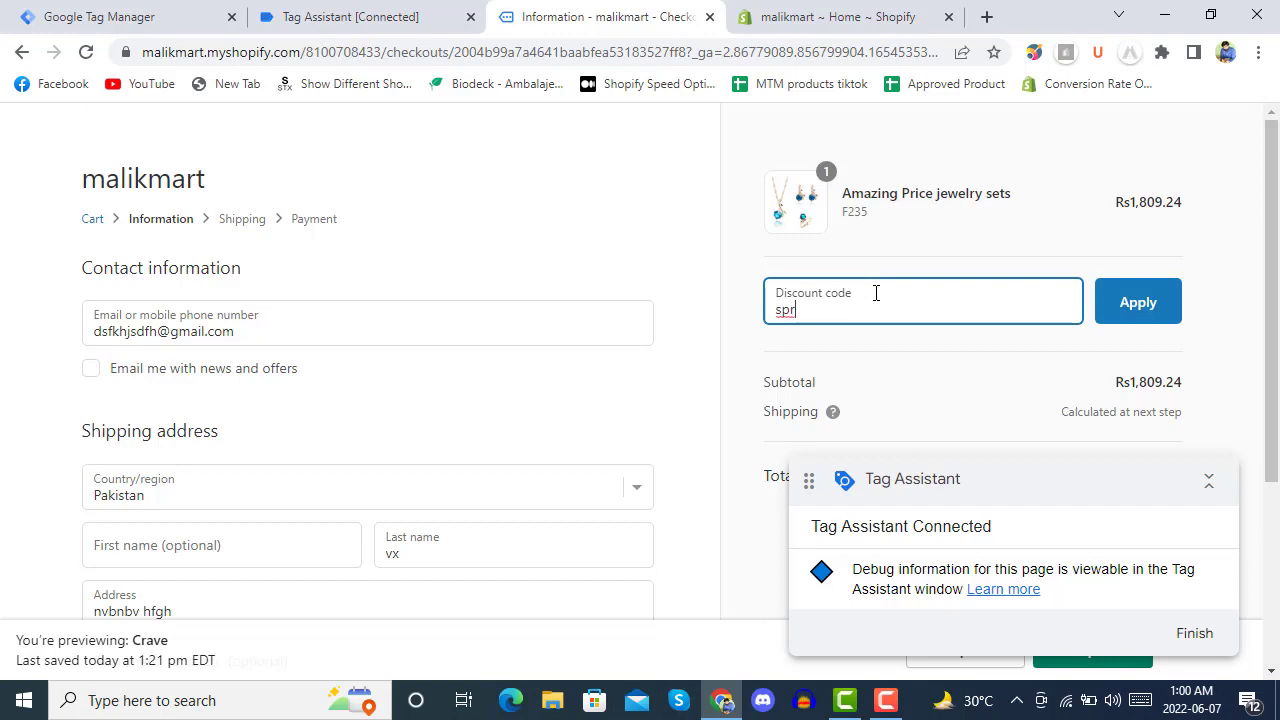
text(ingsale)
click(1123, 315)
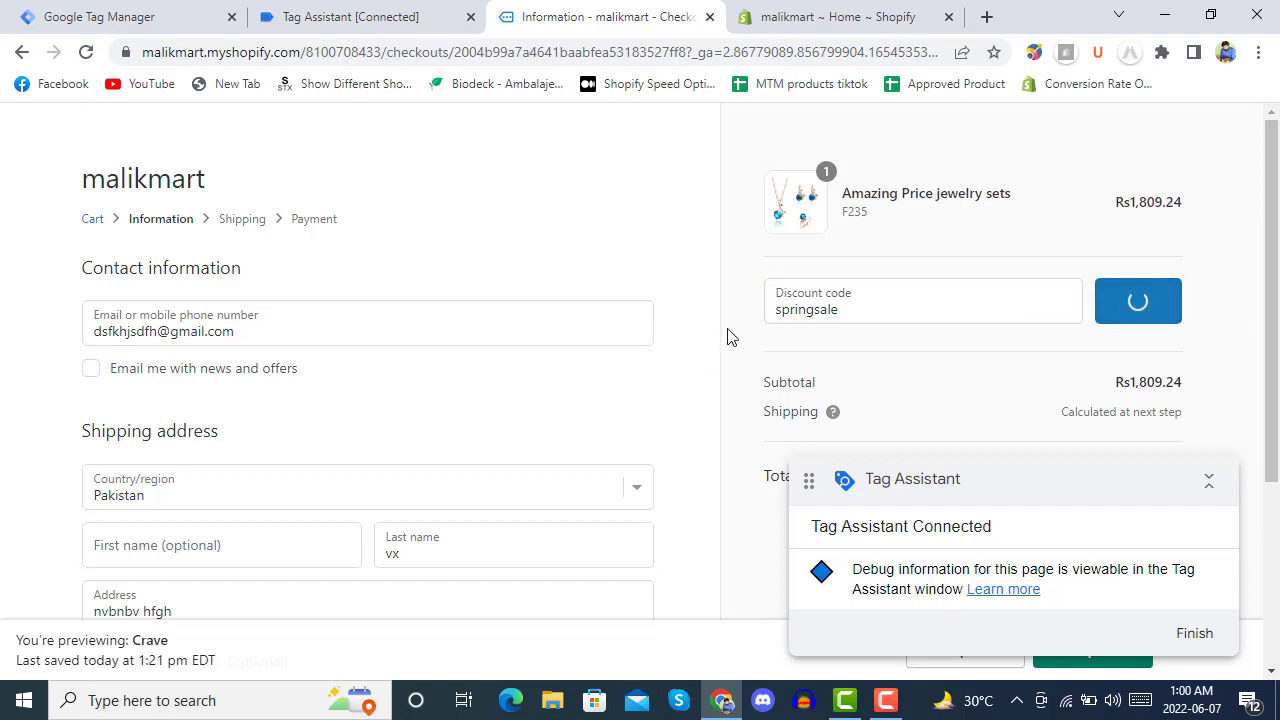
scroll(728, 337, down, 3)
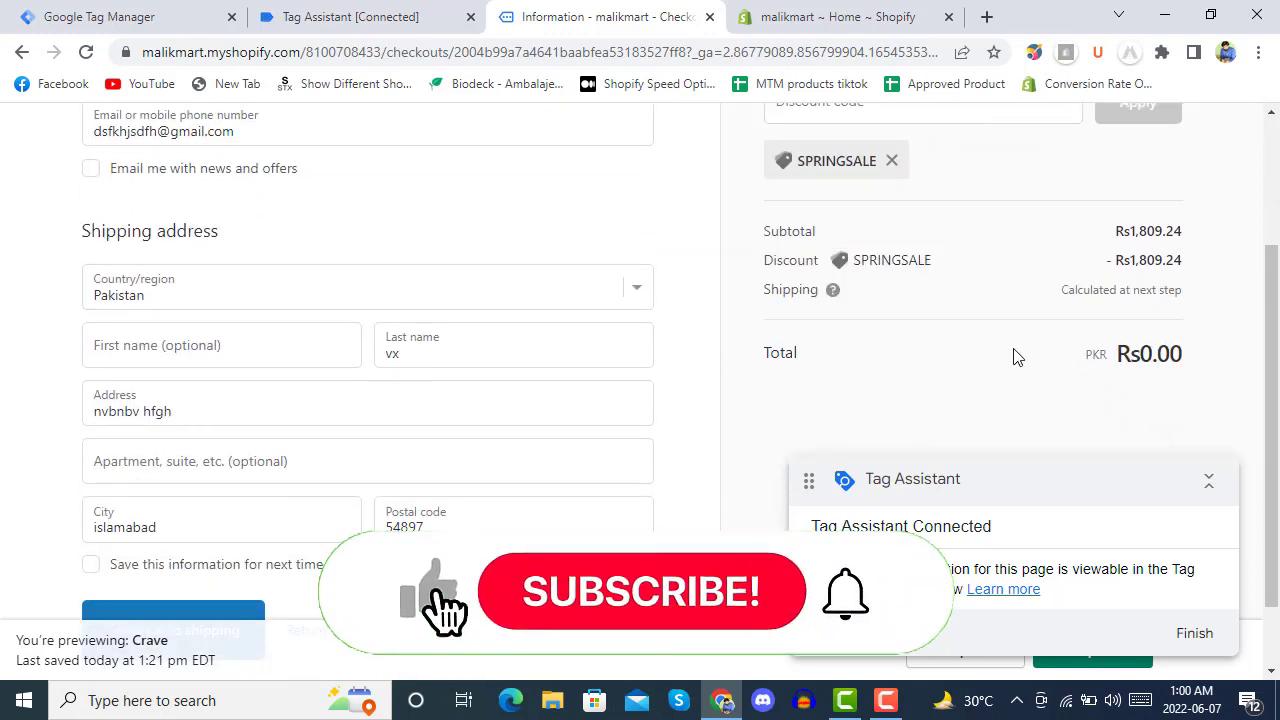
scroll(405, 417, down, 1)
scroll(405, 417, down, 1)
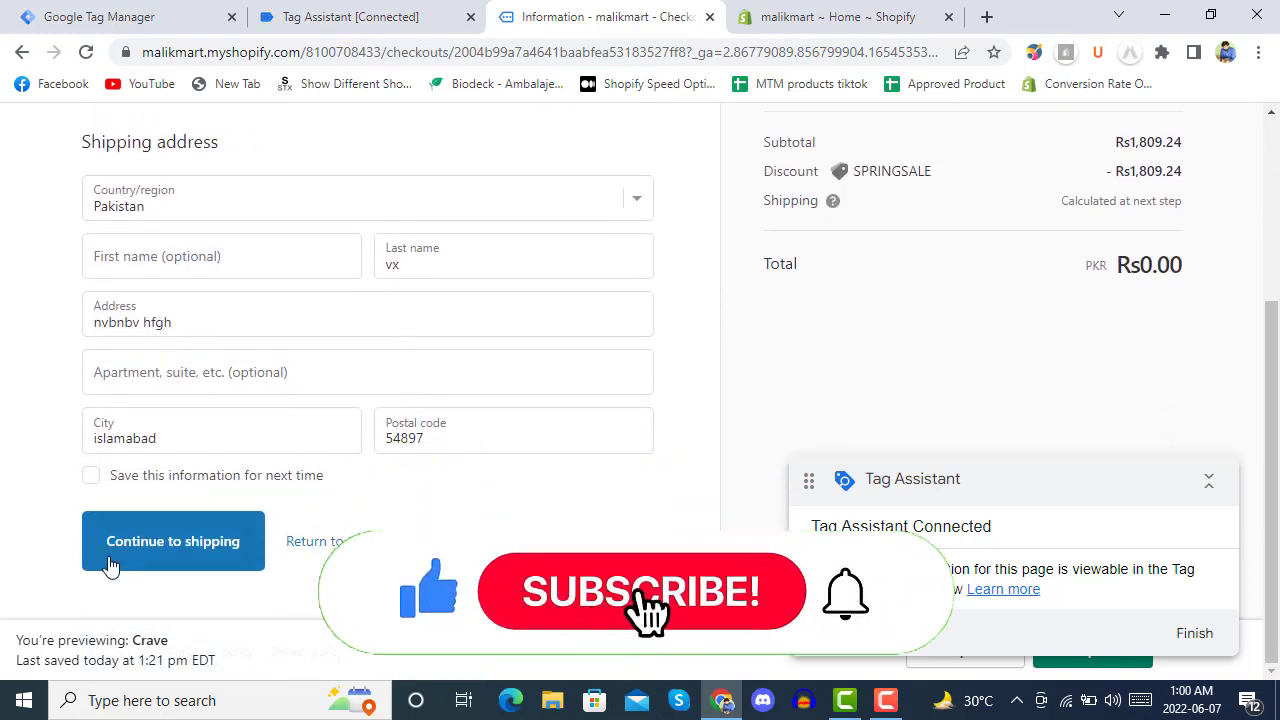
Continue through shipping and payment and place the free order, reaching Order #1004's thank-you page.
click(160, 545)
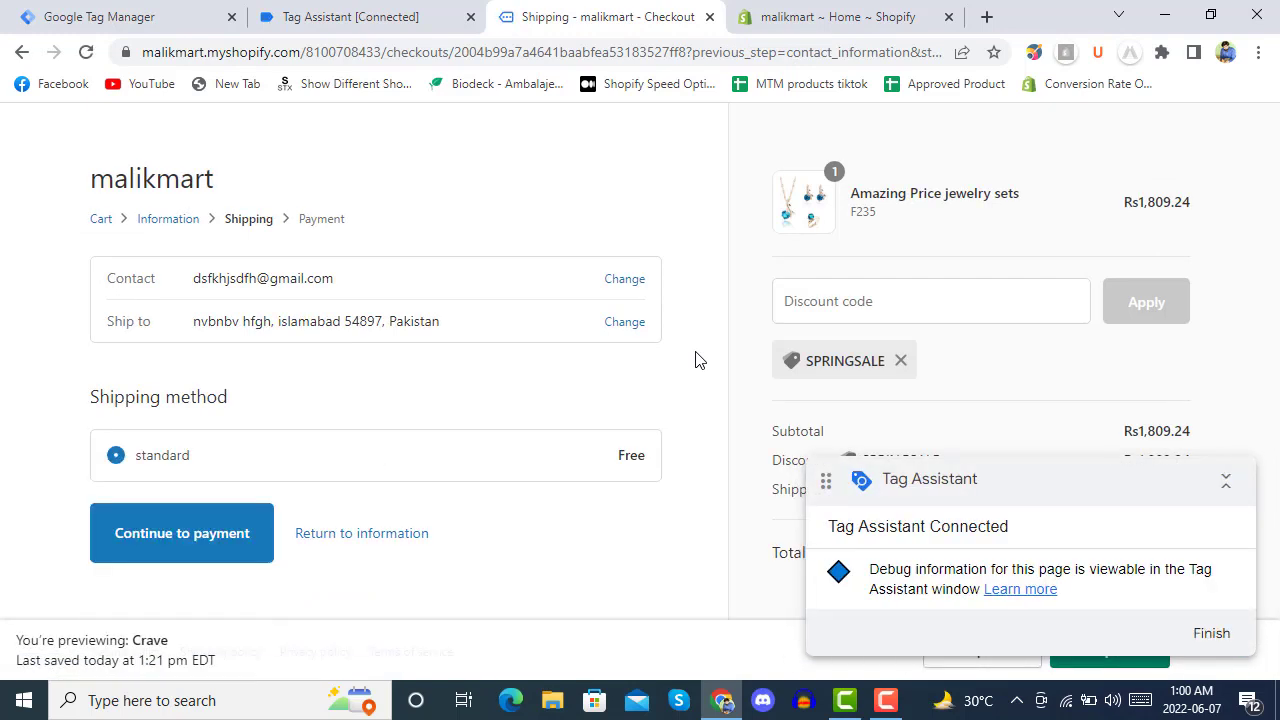
scroll(697, 360, down, 1)
scroll(697, 360, up, 1)
click(162, 533)
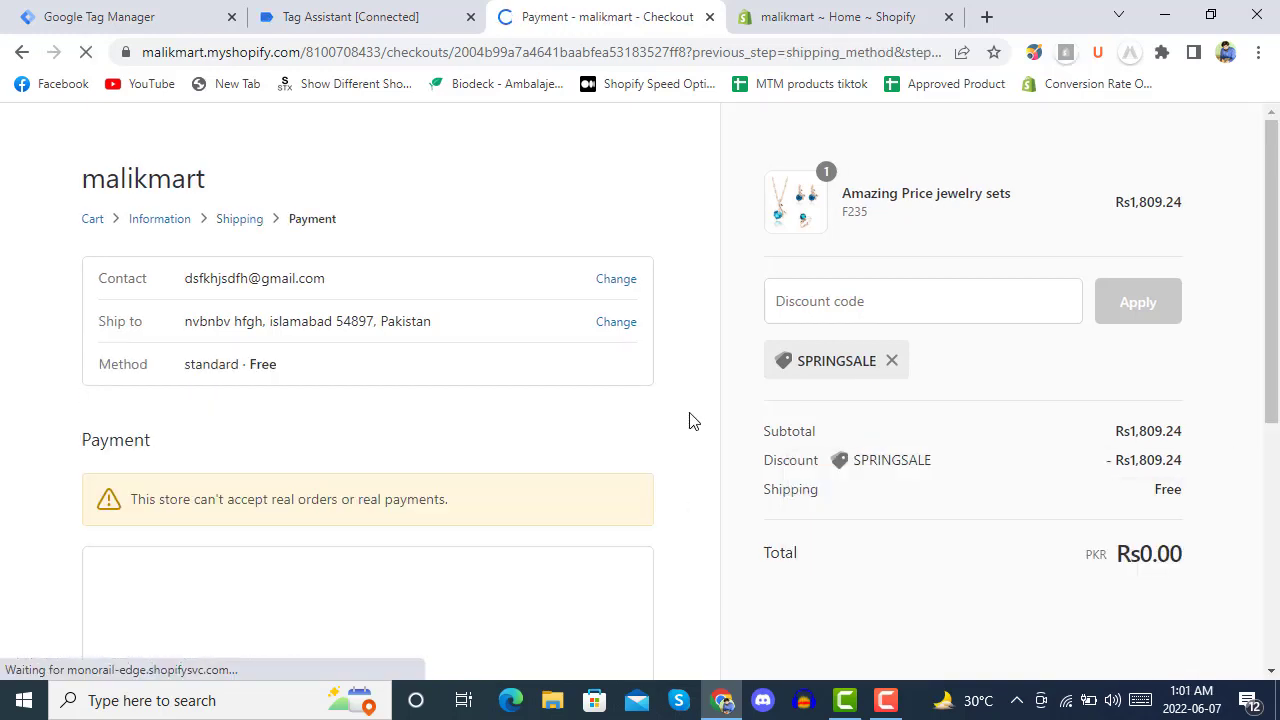
scroll(698, 391, down, 3)
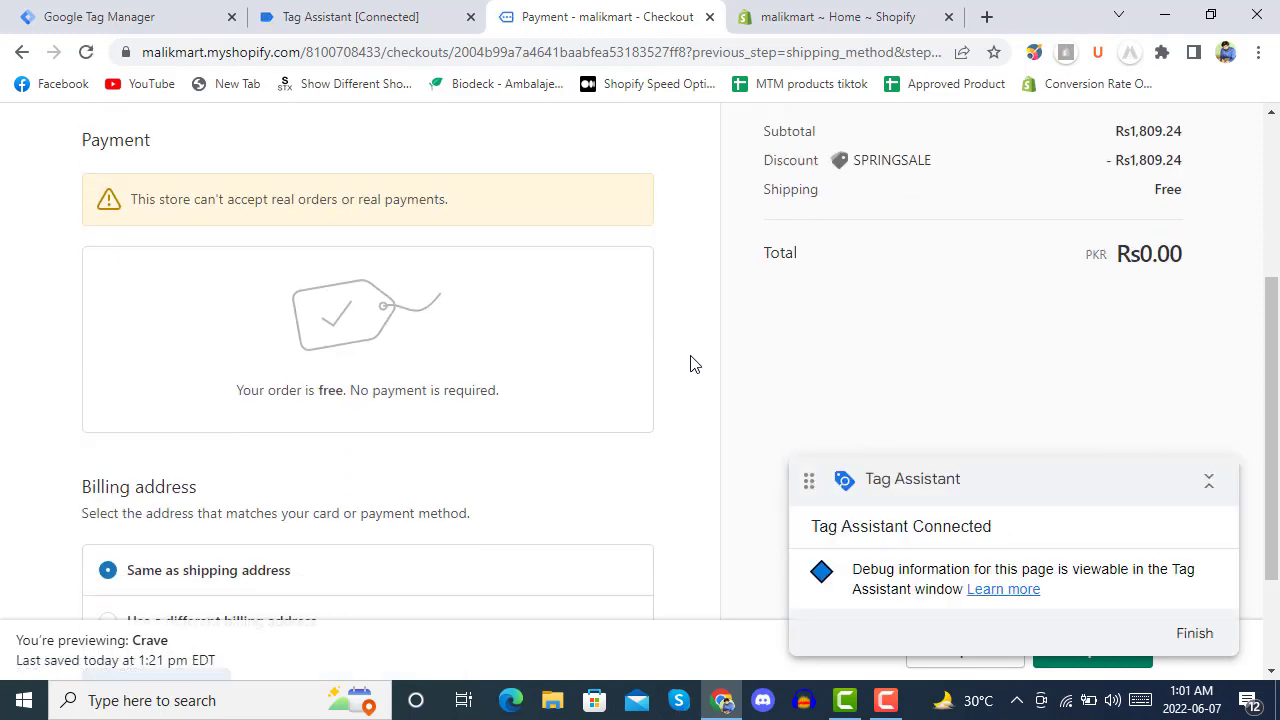
scroll(690, 364, down, 2)
click(183, 549)
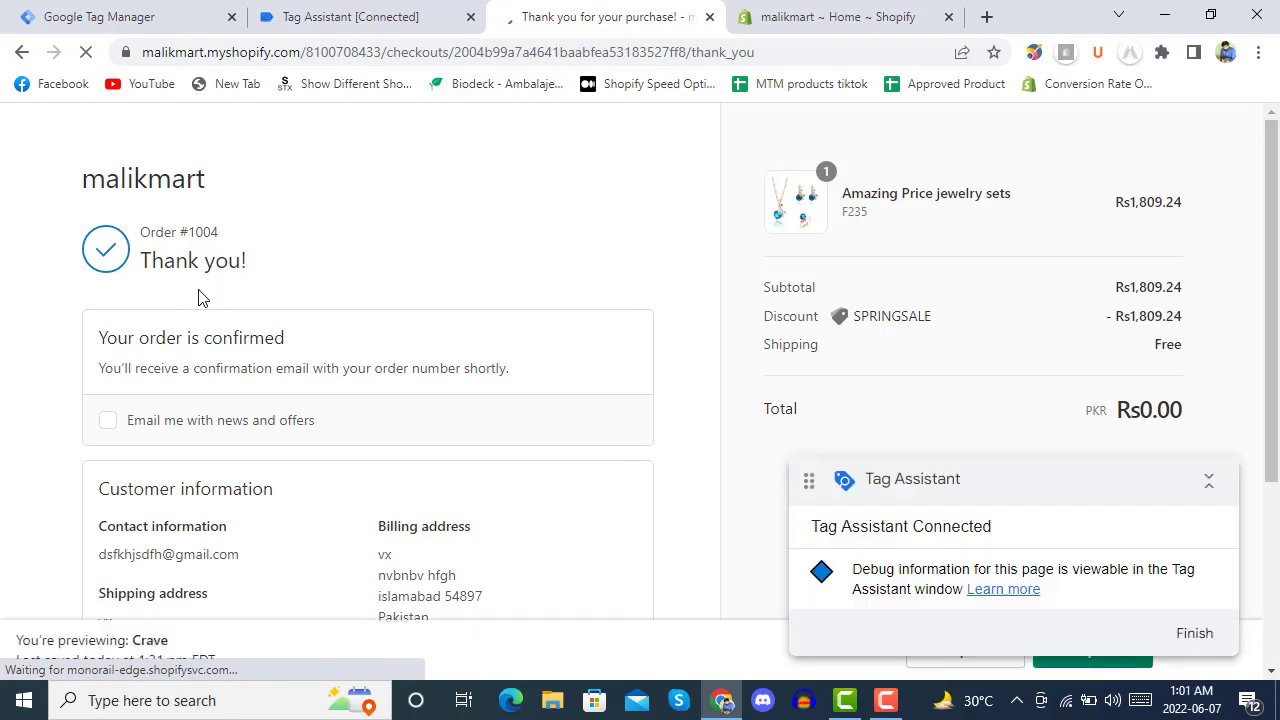
Inspect the Ga4 Purchase tag's properties and triggers, then select the Thank you page event.
click(347, 16)
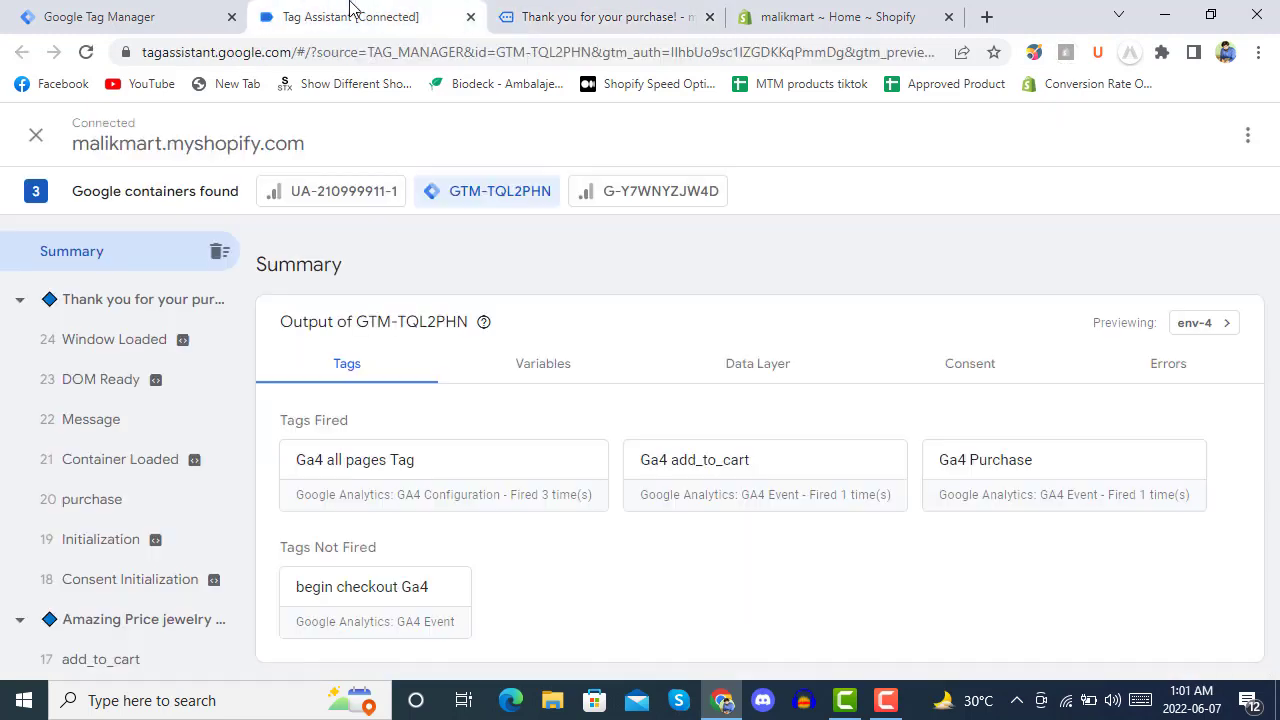
click(1029, 506)
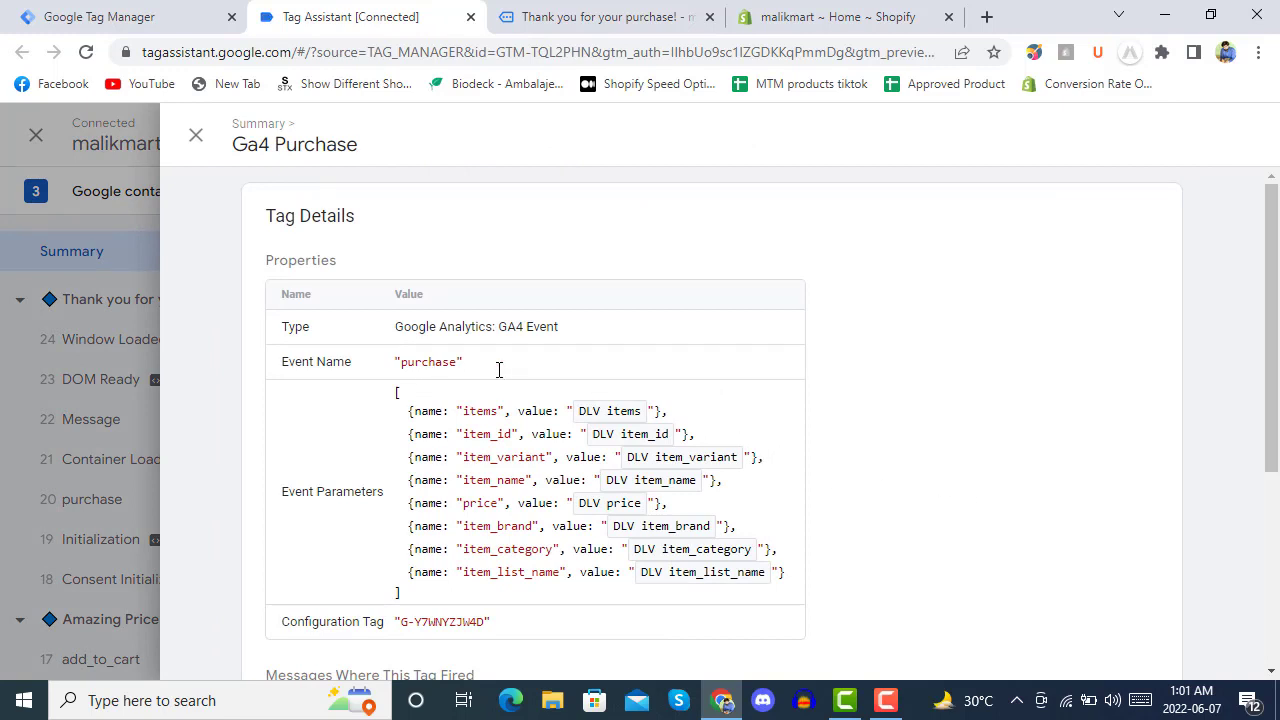
scroll(499, 370, down, 2)
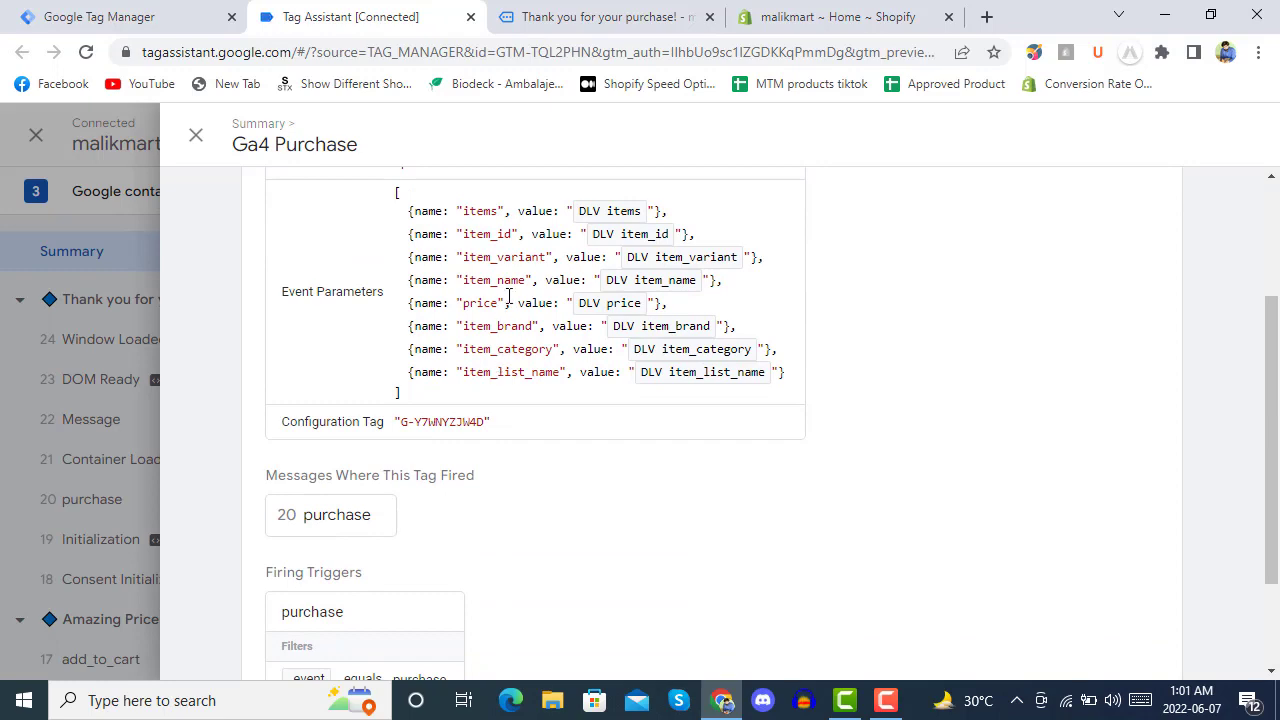
scroll(509, 296, down, 2)
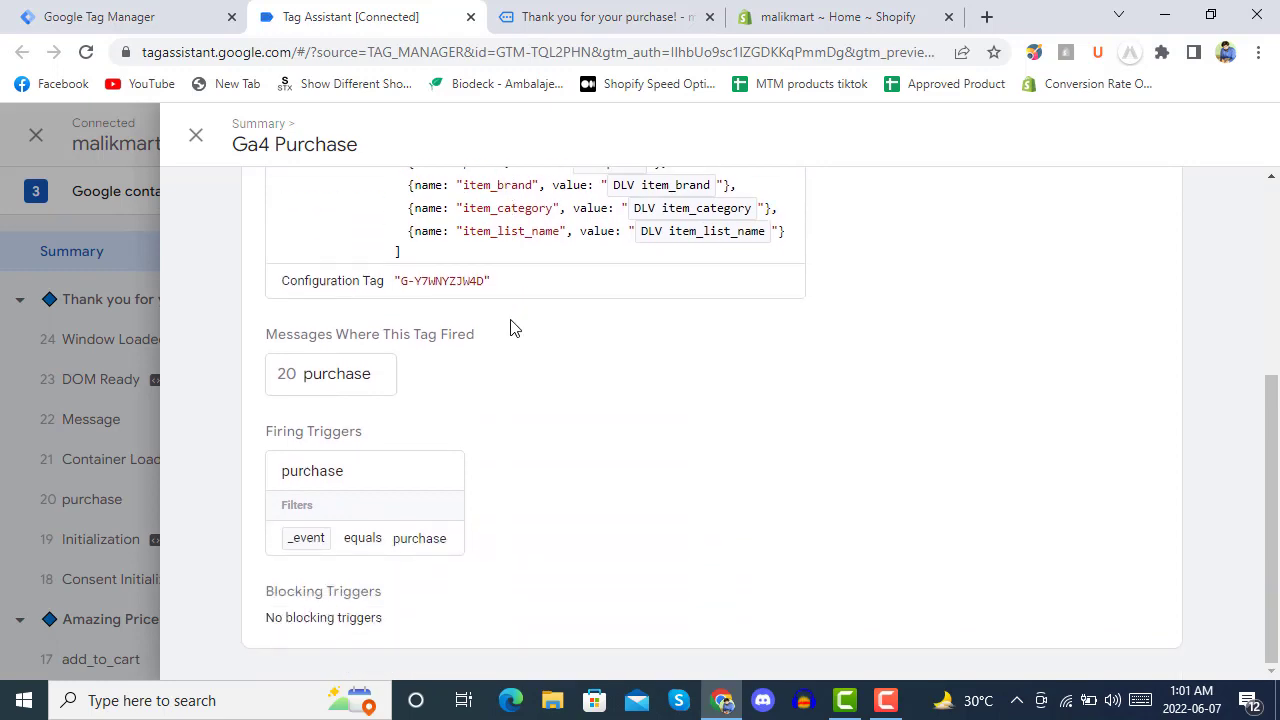
scroll(520, 411, up, 4)
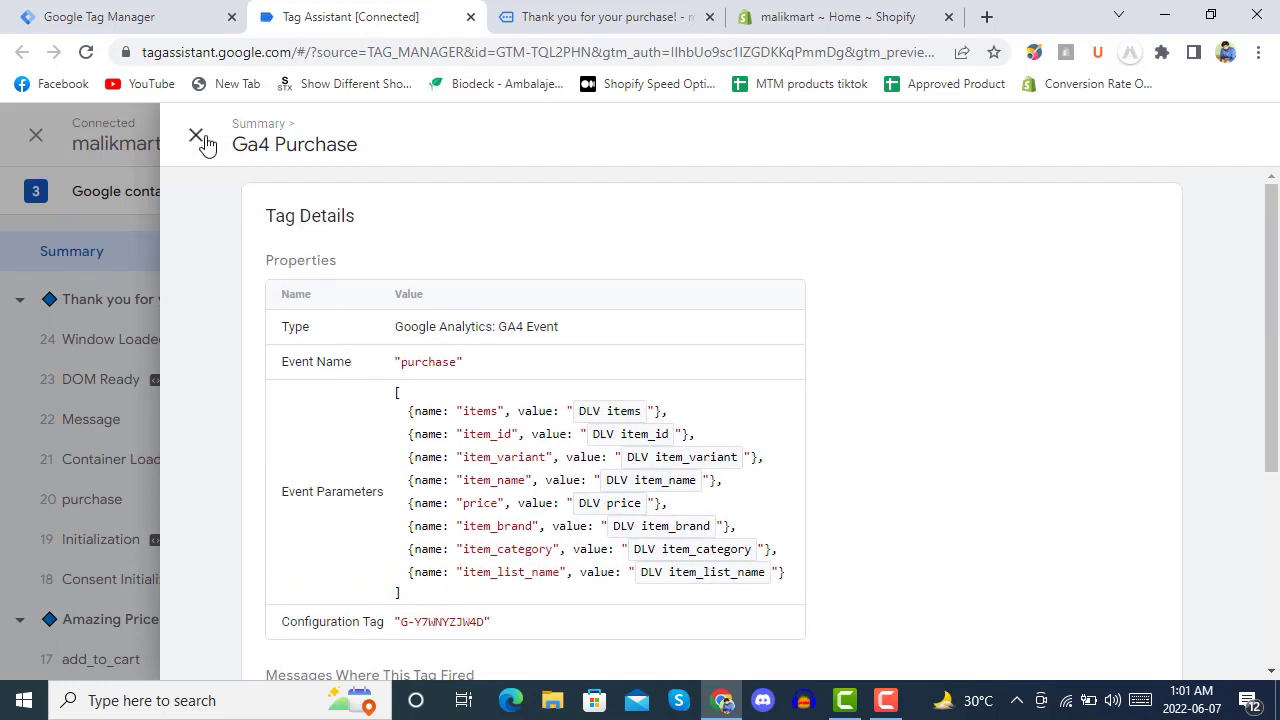
click(197, 136)
click(83, 305)
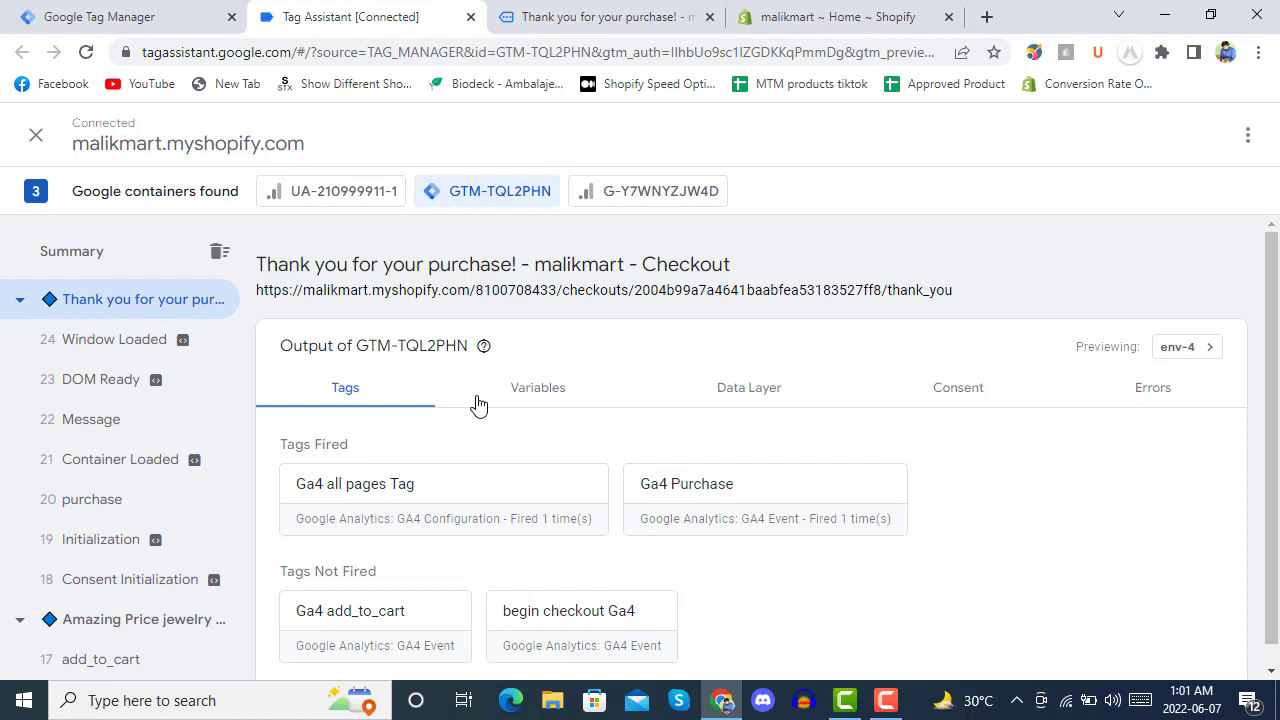
Review the purchase data layer values (PKR, SPRINGSALE coupon, jewellery set), then go to Shopify admin Home.
scroll(478, 408, down, 1)
scroll(490, 430, up, 1)
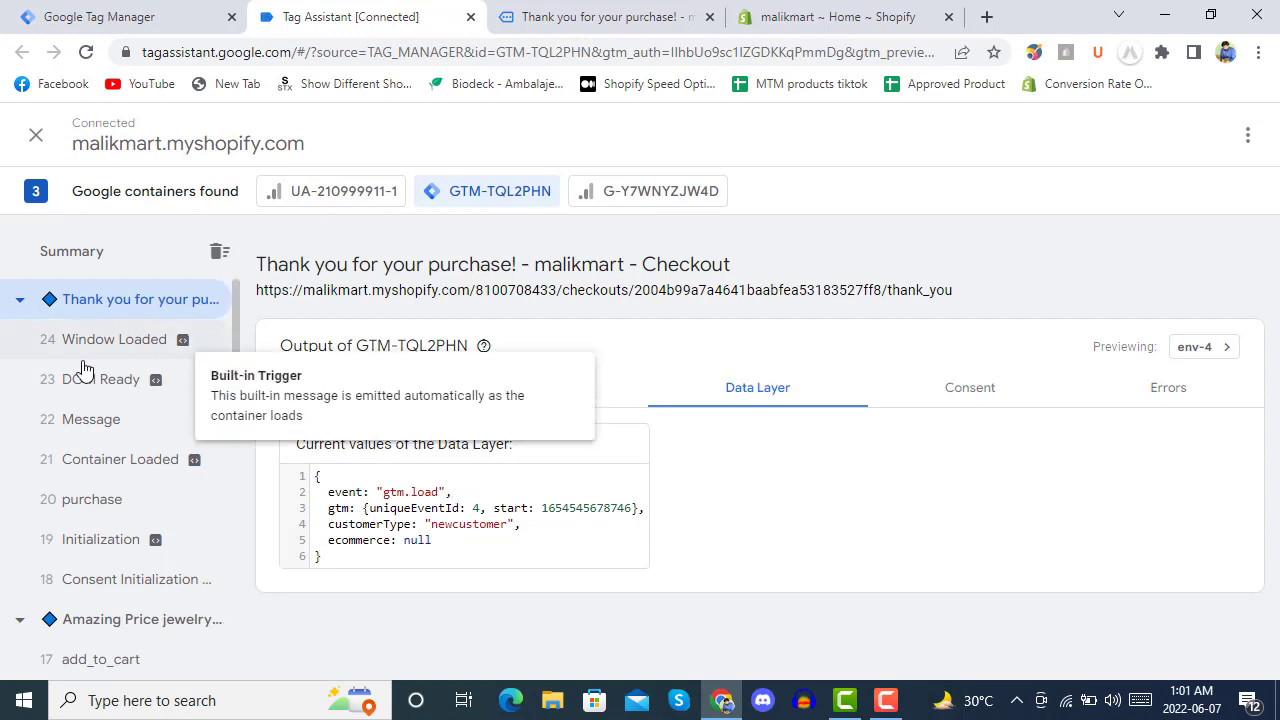
click(107, 505)
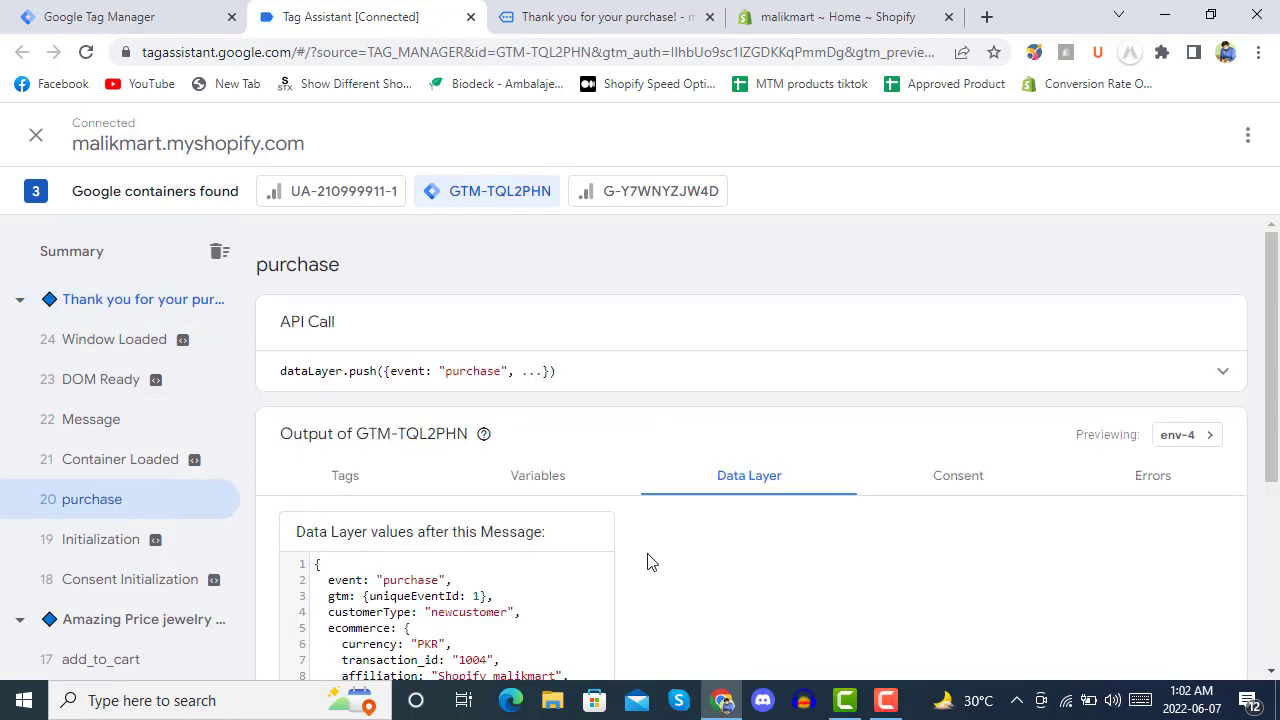
scroll(655, 548, down, 2)
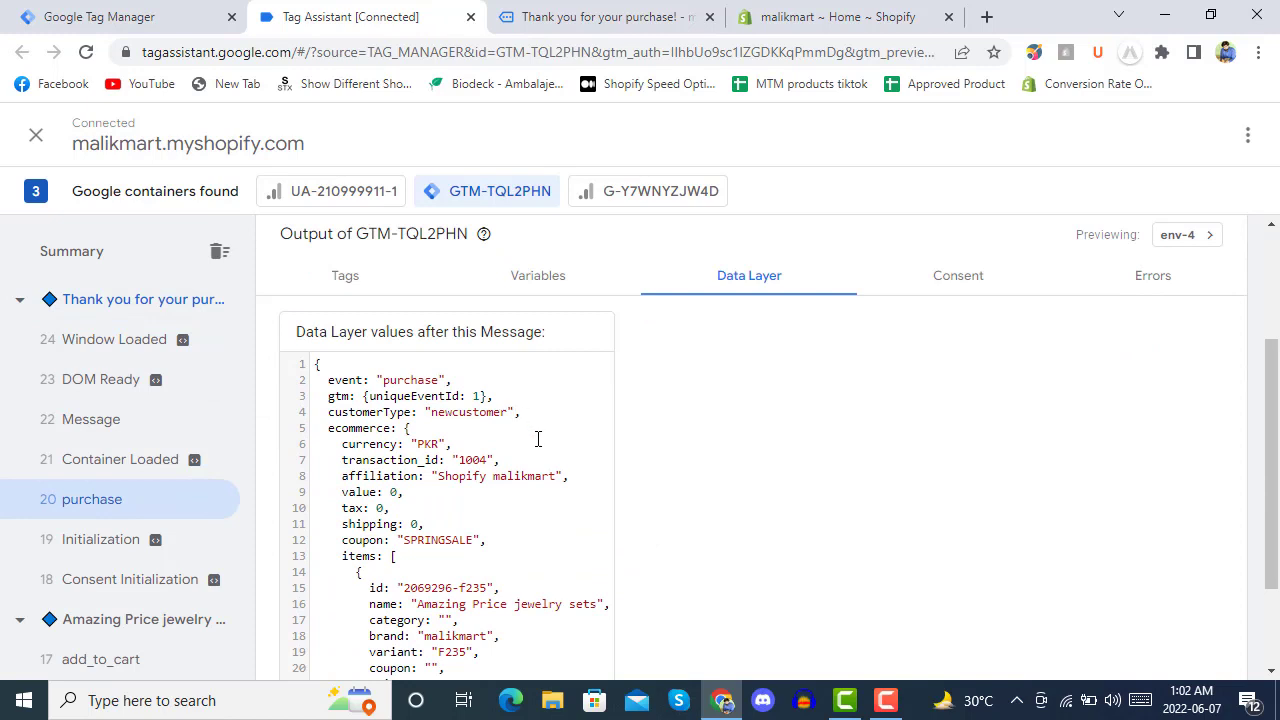
scroll(537, 439, down, 2)
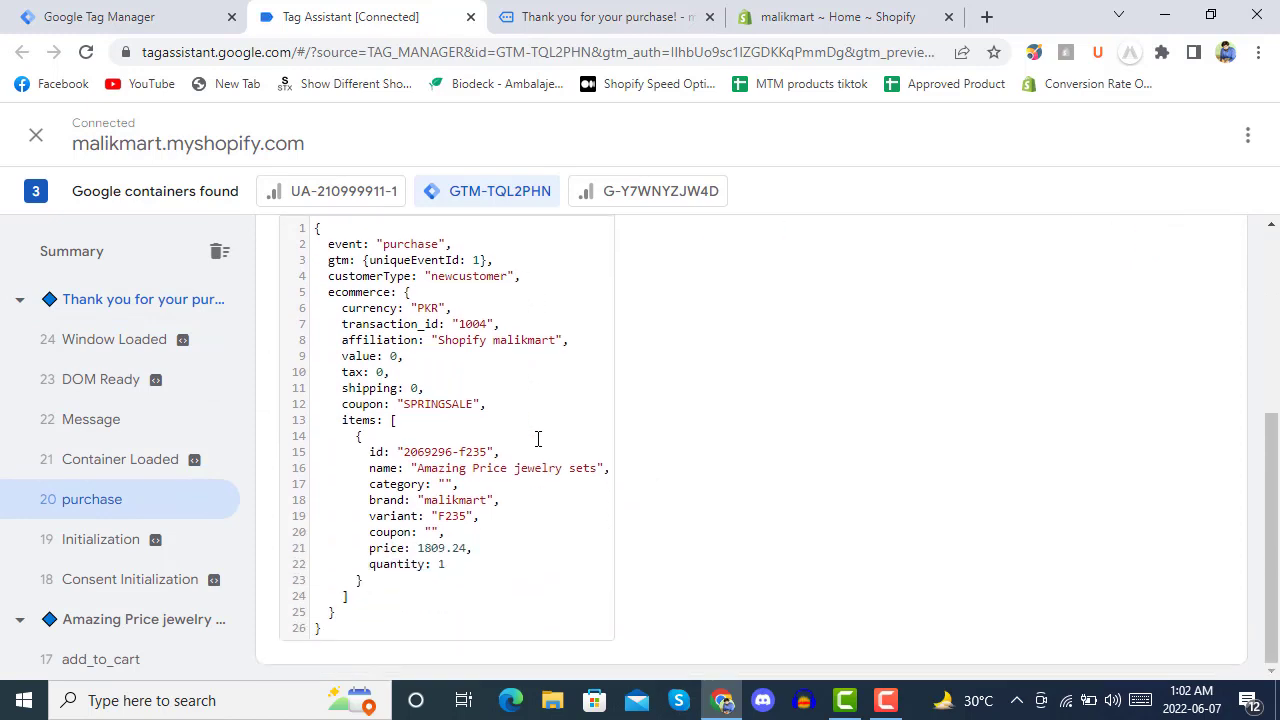
scroll(537, 439, up, 3)
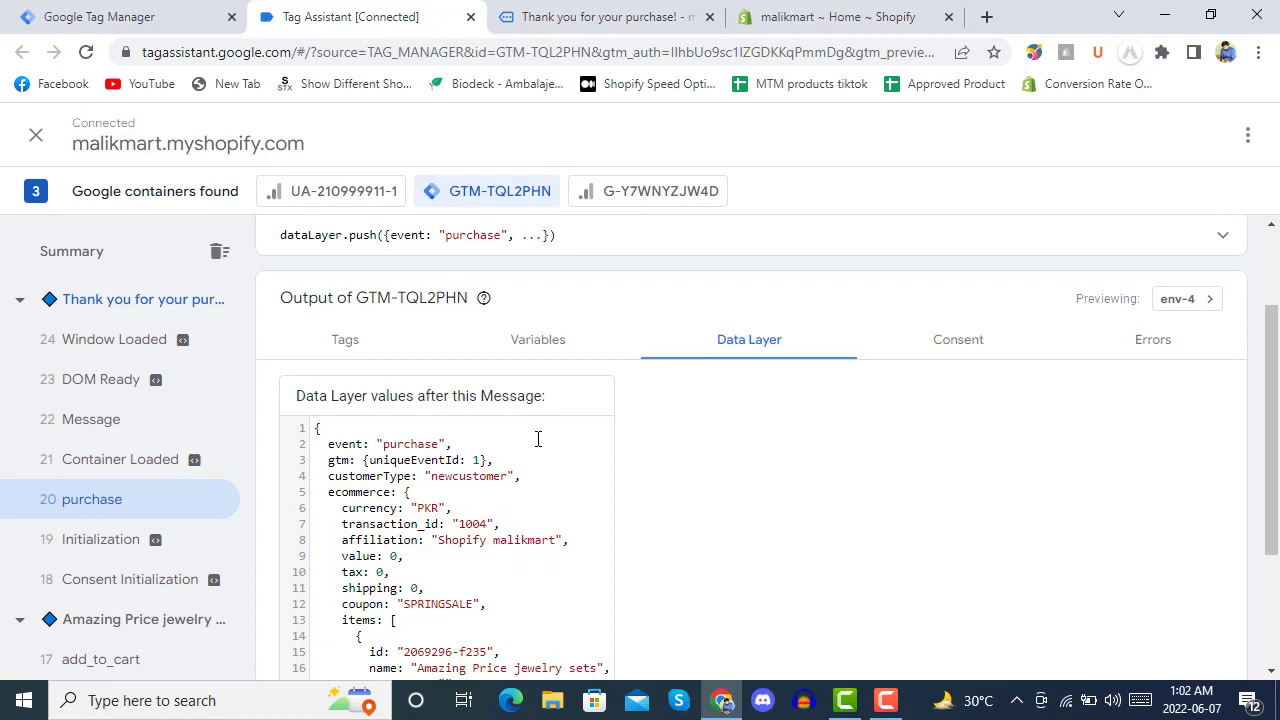
scroll(537, 439, down, 3)
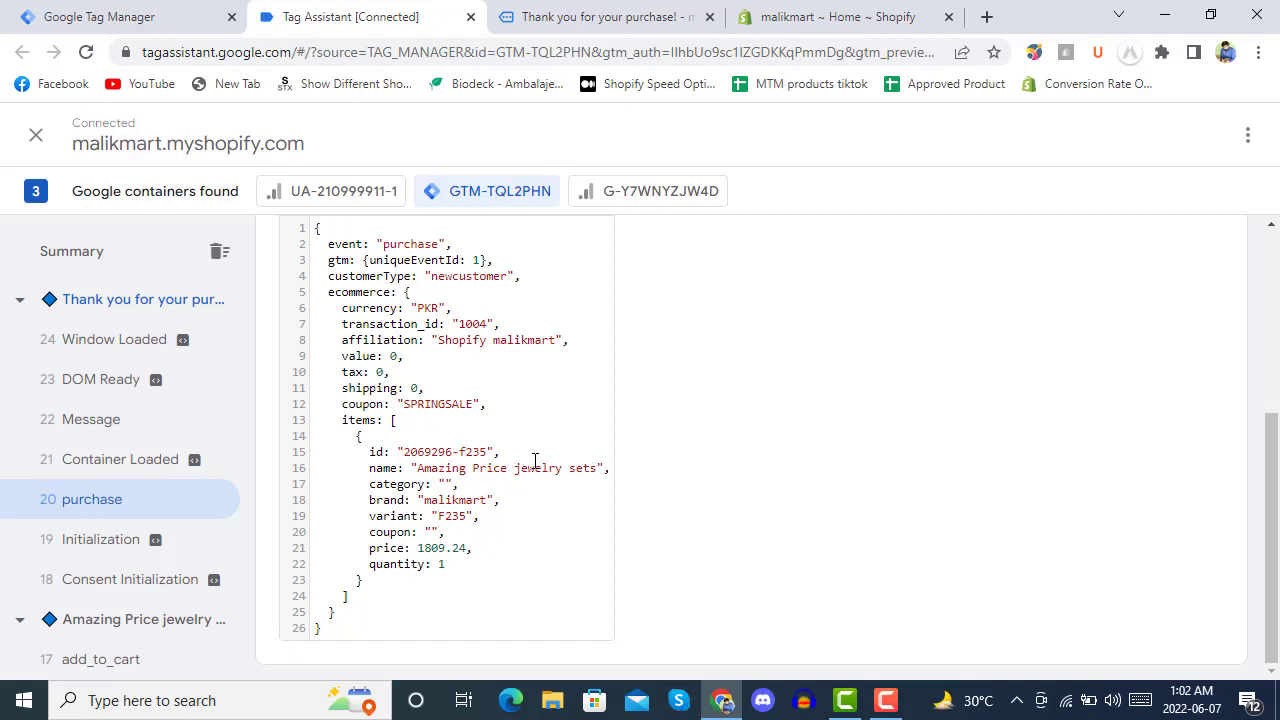
click(893, 706)
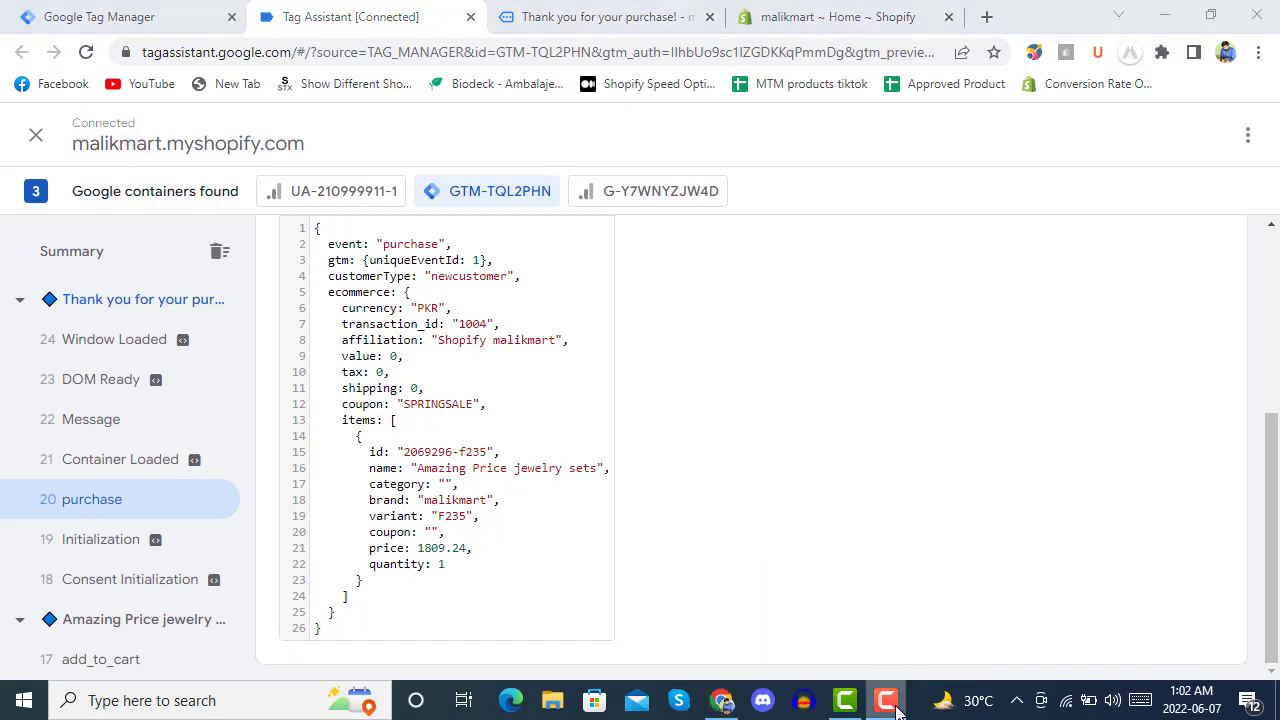
click(1187, 610)
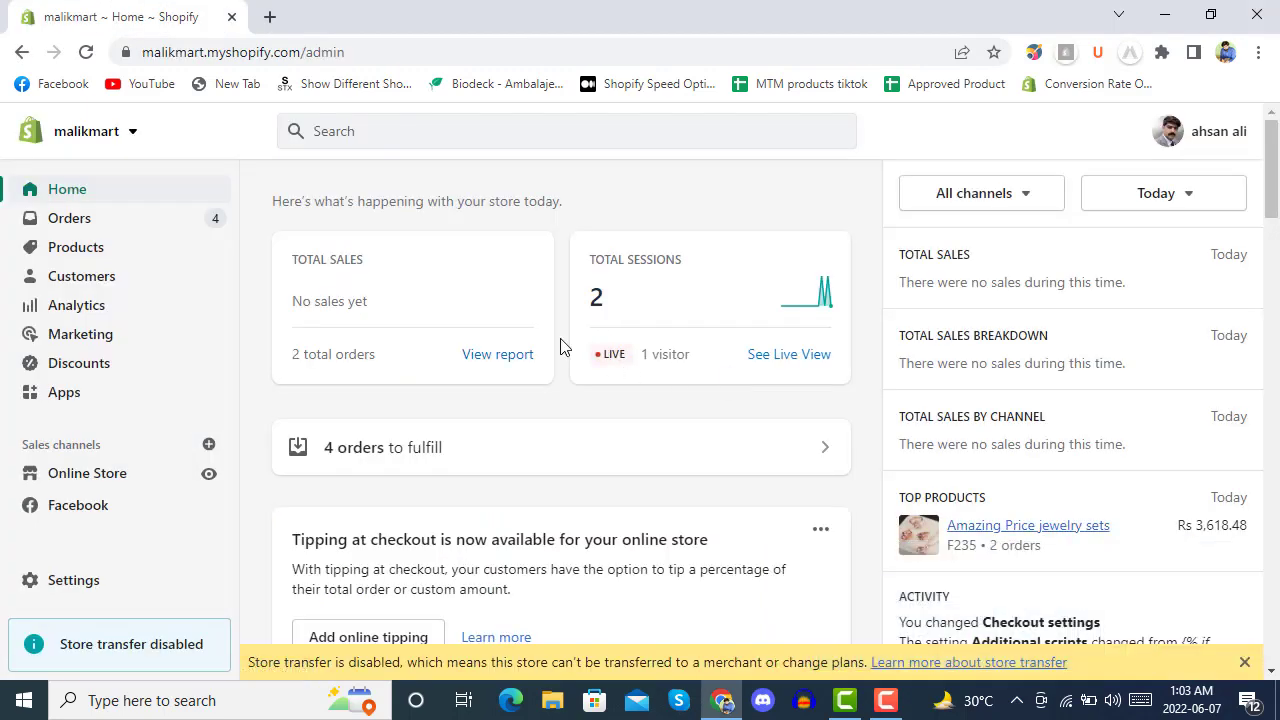
Dismiss the store-transfer banner and open the live Crave theme's options under Online Store.
click(1245, 663)
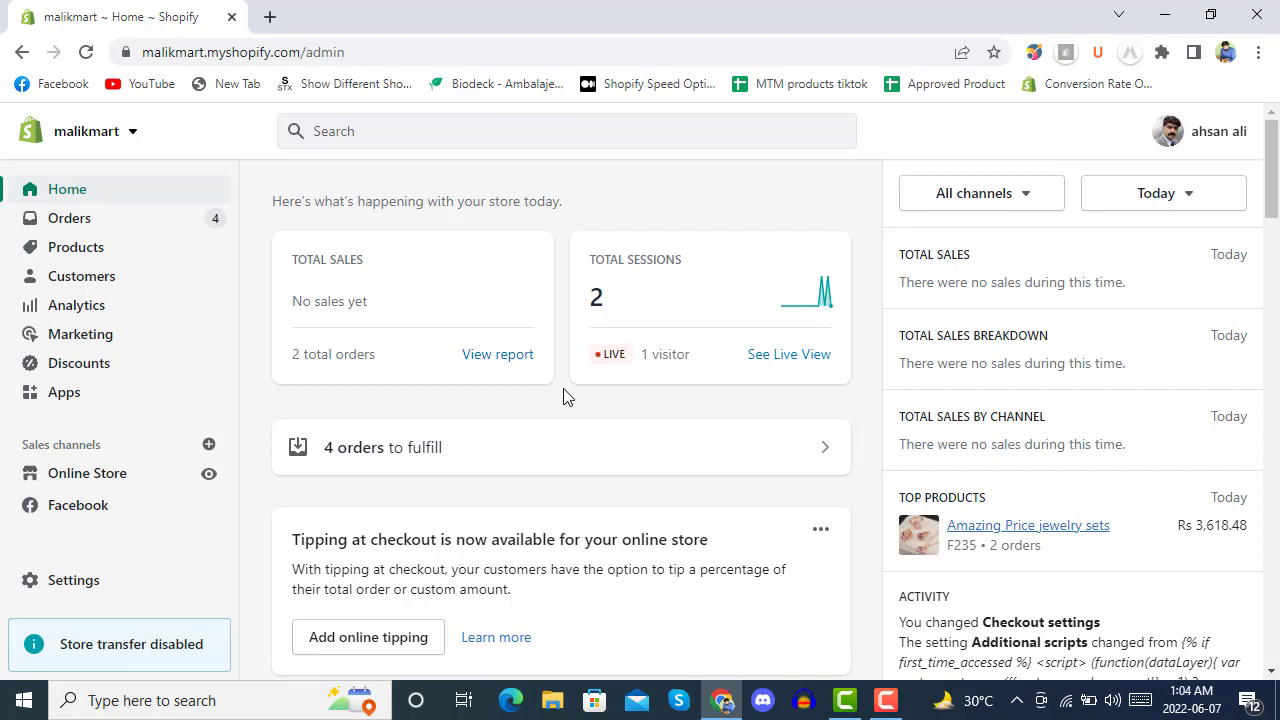
click(82, 473)
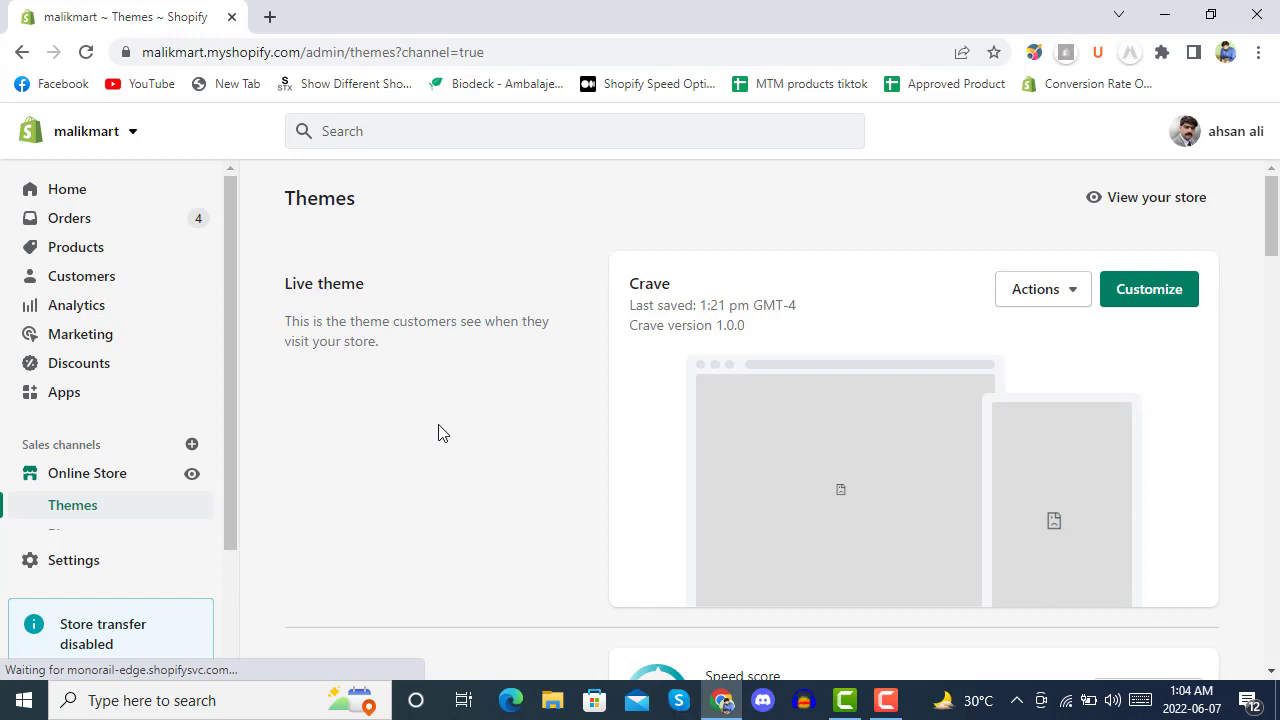
click(1072, 296)
Open the Crave theme's code editor and collapse all its file folders.
click(994, 523)
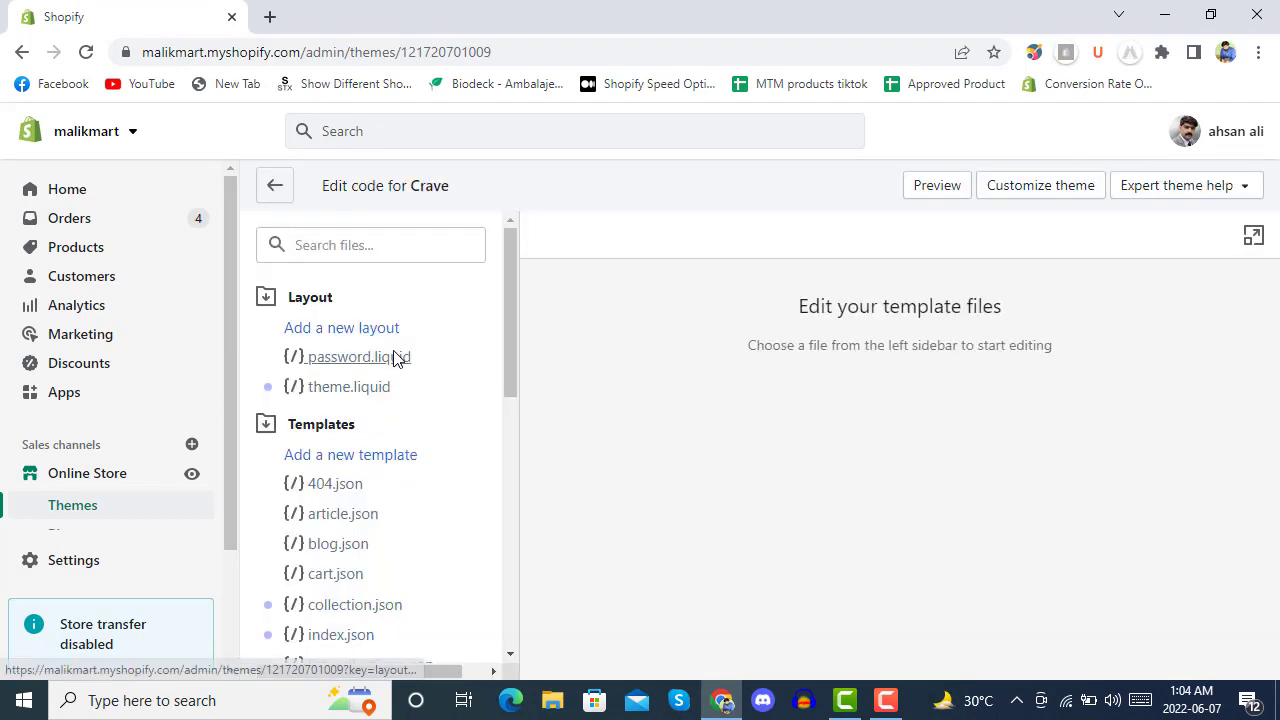
click(313, 300)
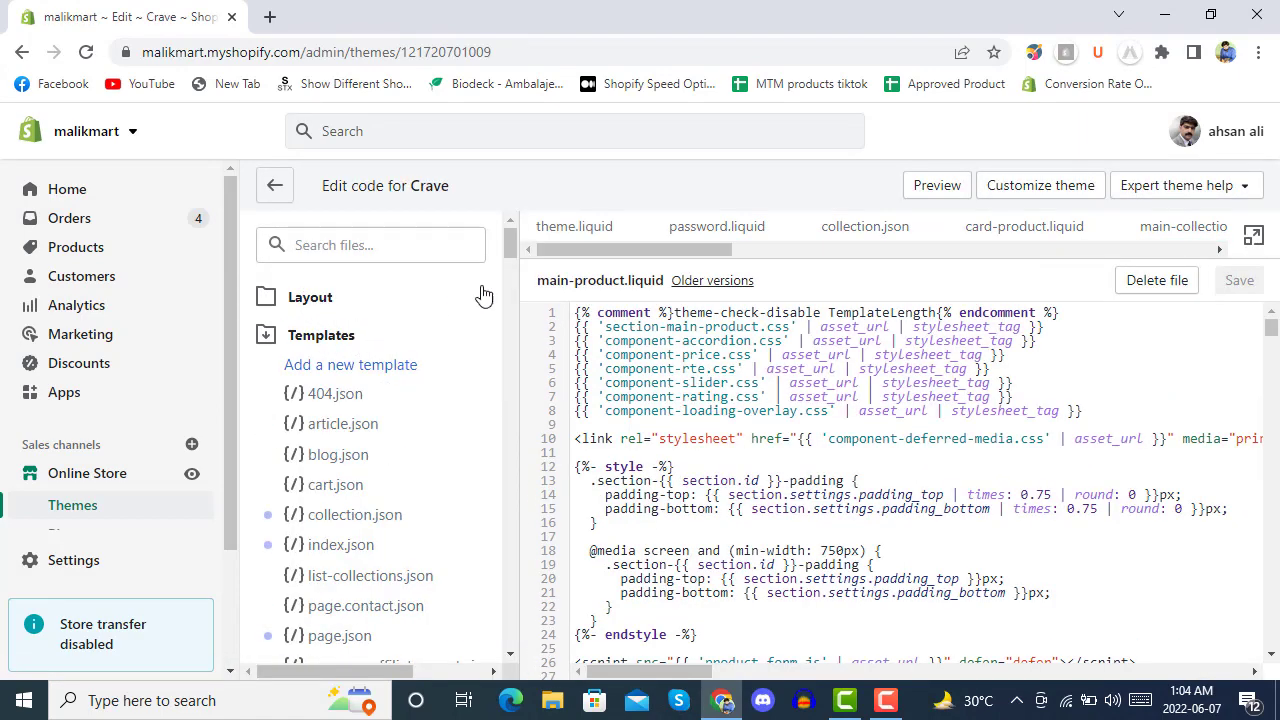
click(330, 337)
click(305, 376)
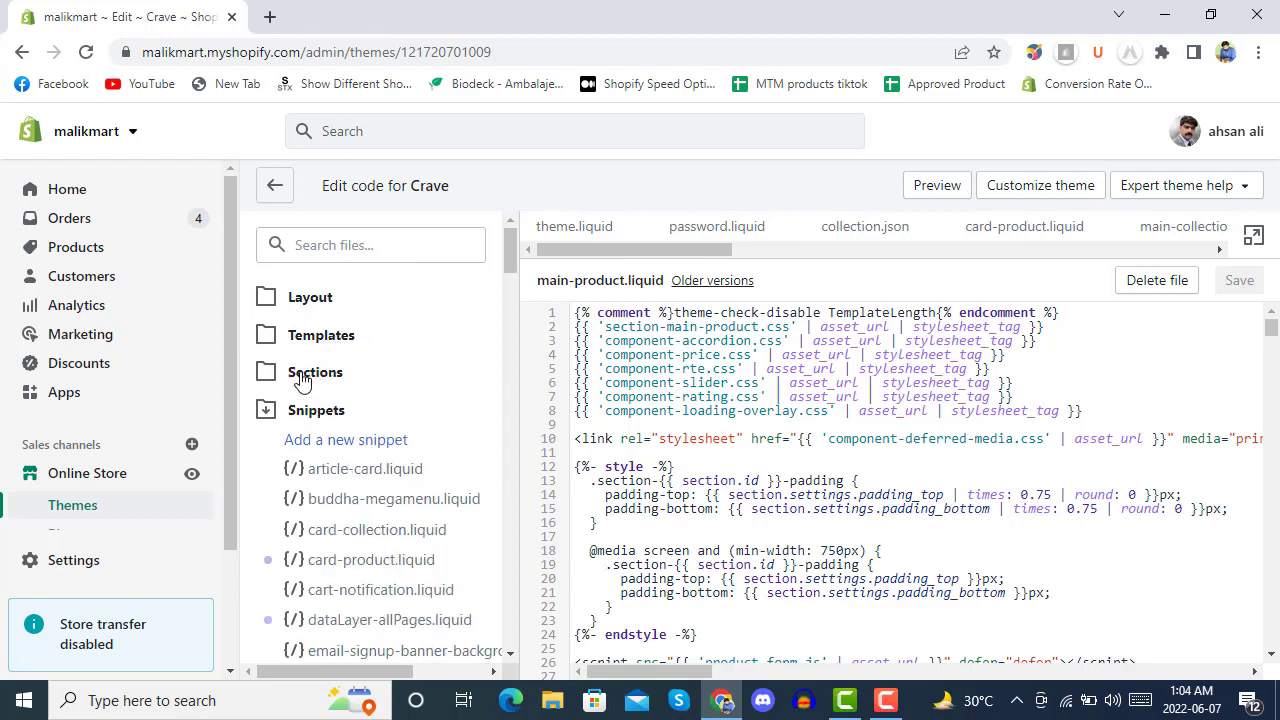
click(330, 412)
click(318, 450)
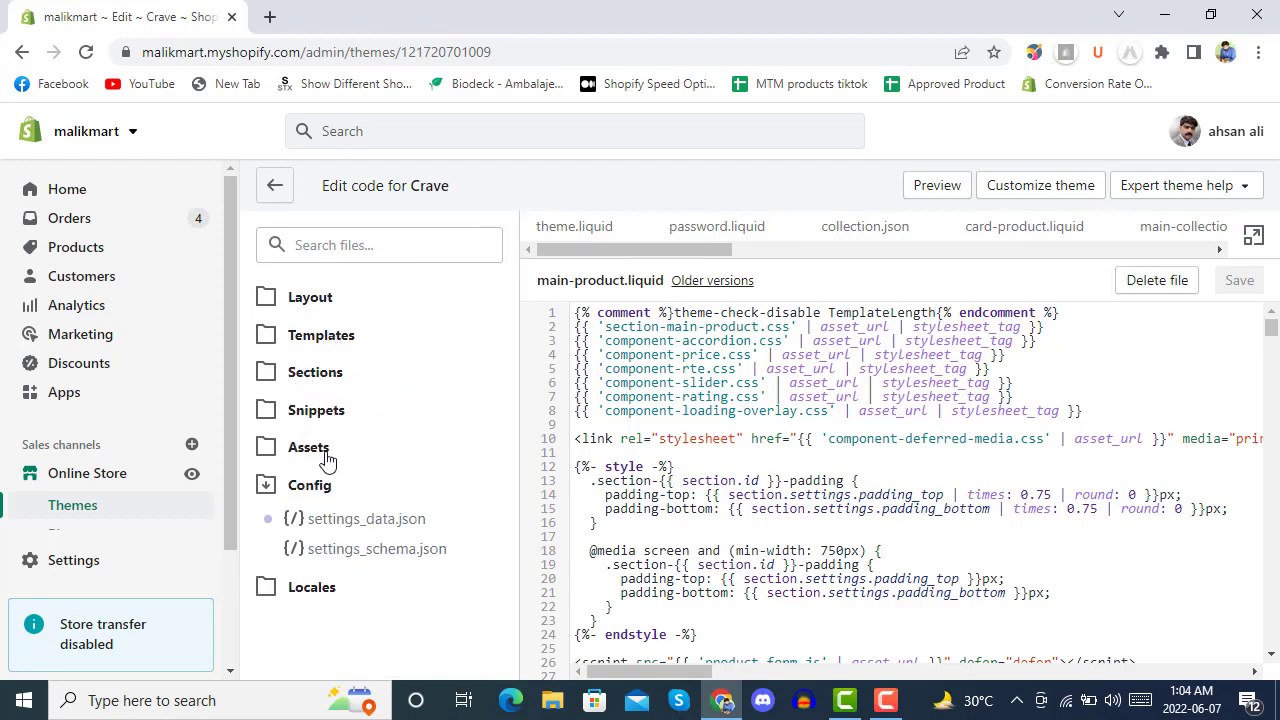
click(322, 485)
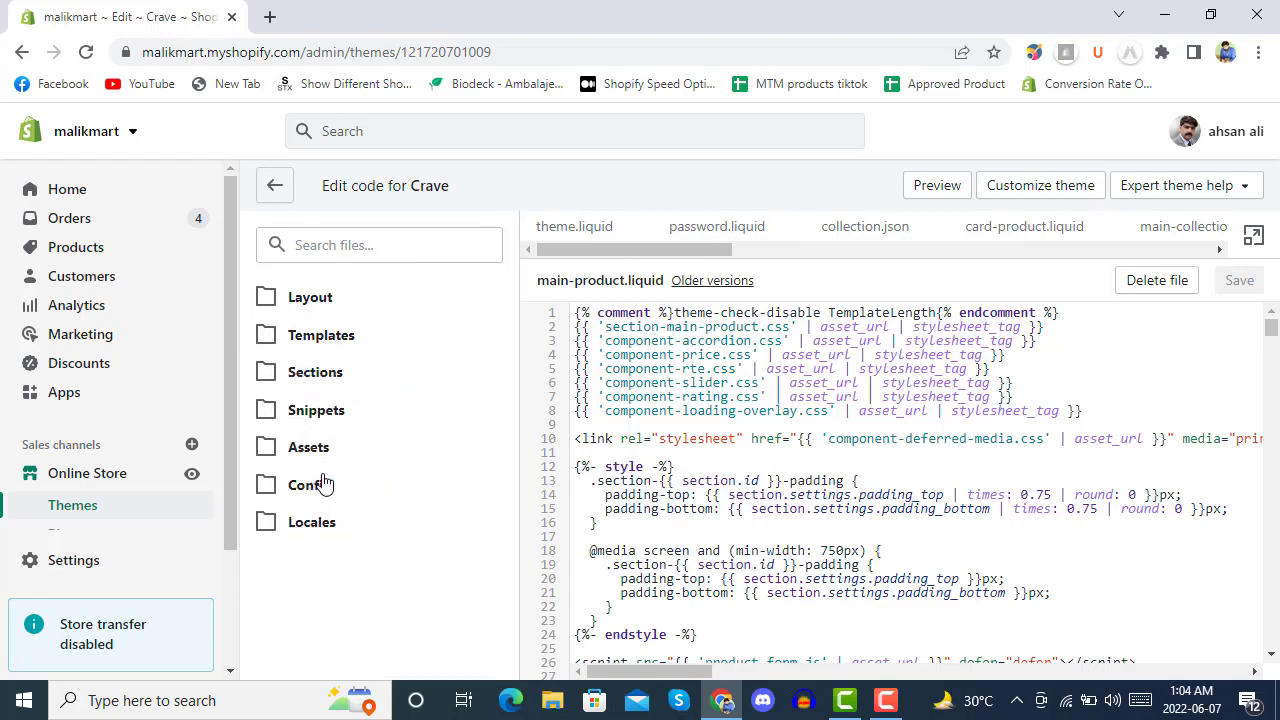
Review the dataLayer-allPages.liquid snippet, then open theme.liquid.
click(327, 420)
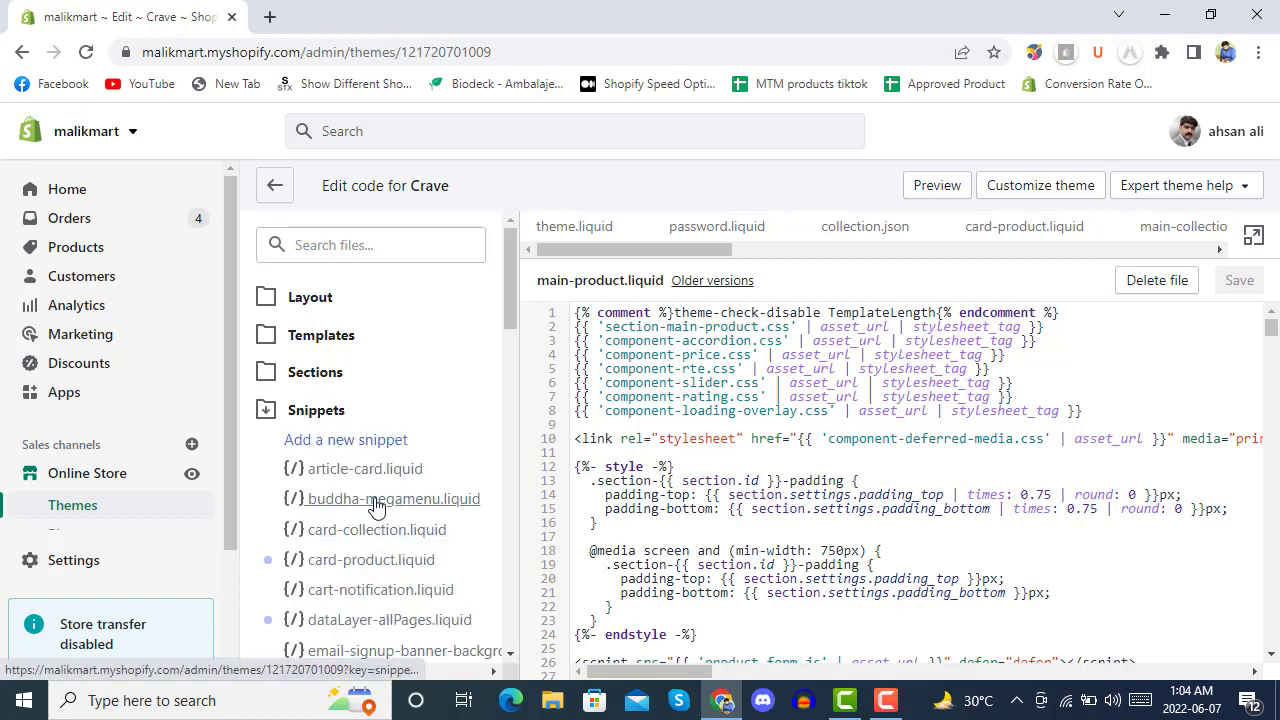
scroll(372, 500, down, 2)
click(360, 425)
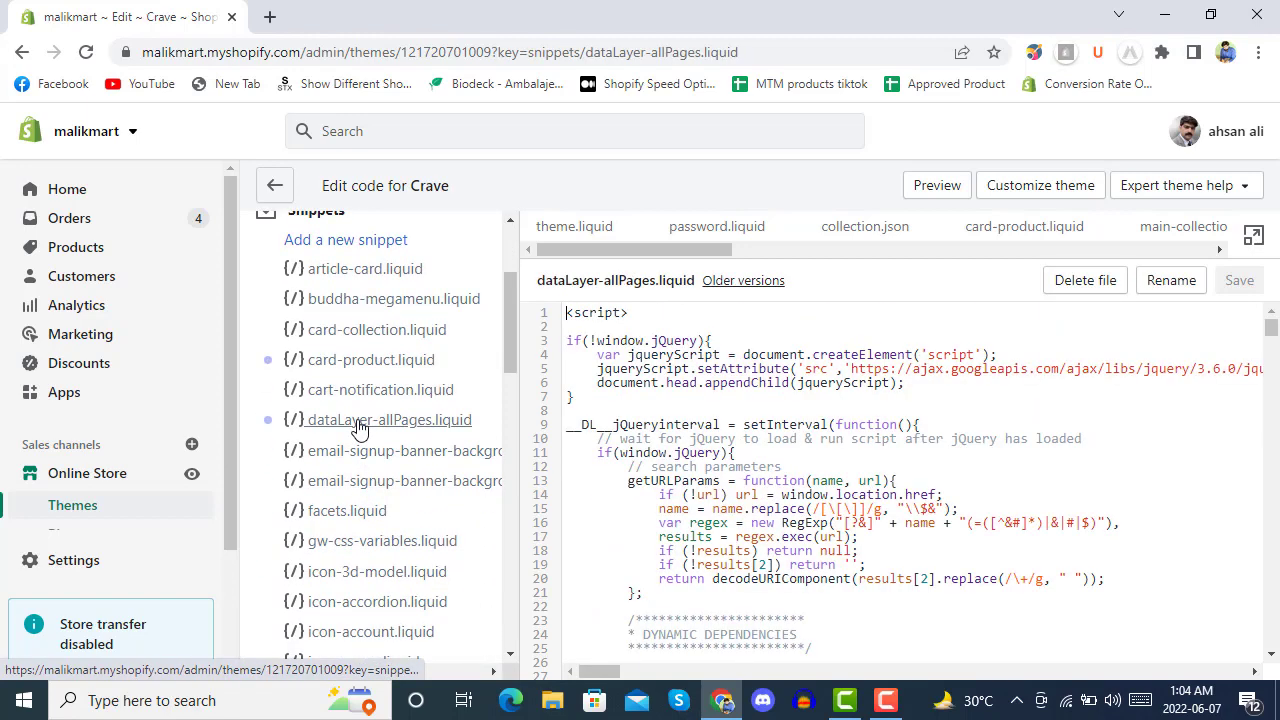
scroll(727, 478, down, 10)
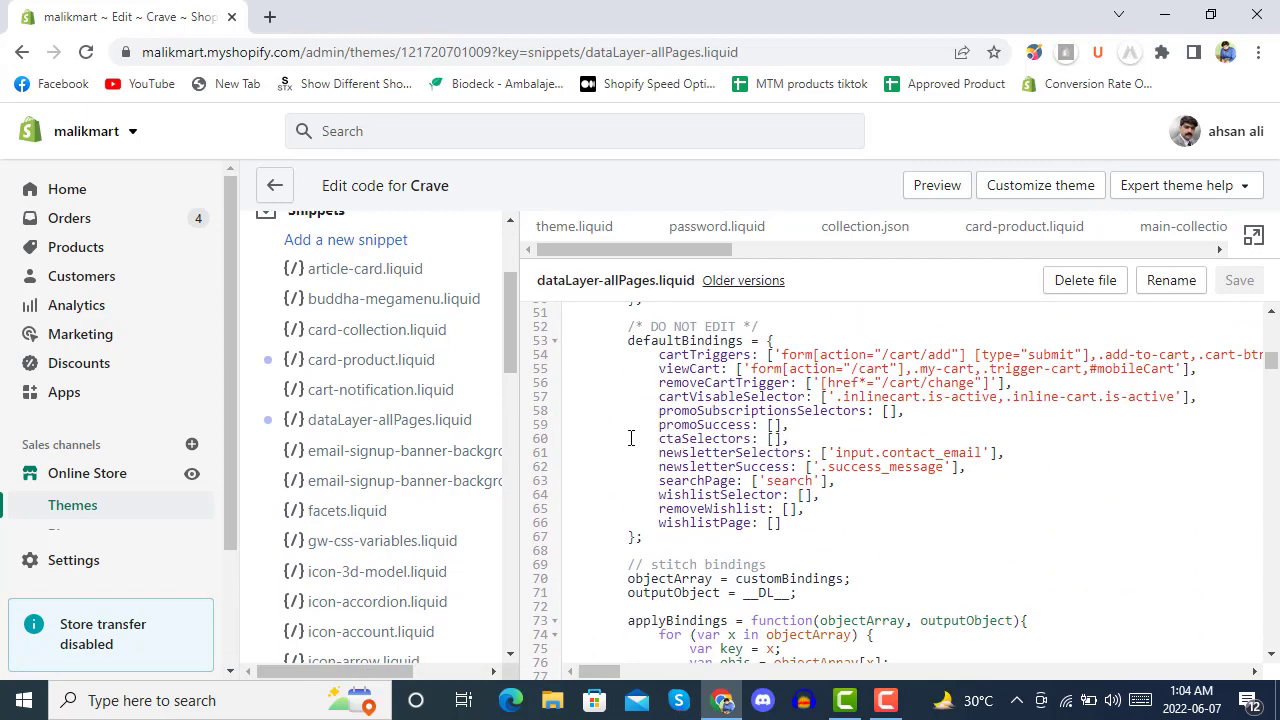
scroll(631, 438, down, 4)
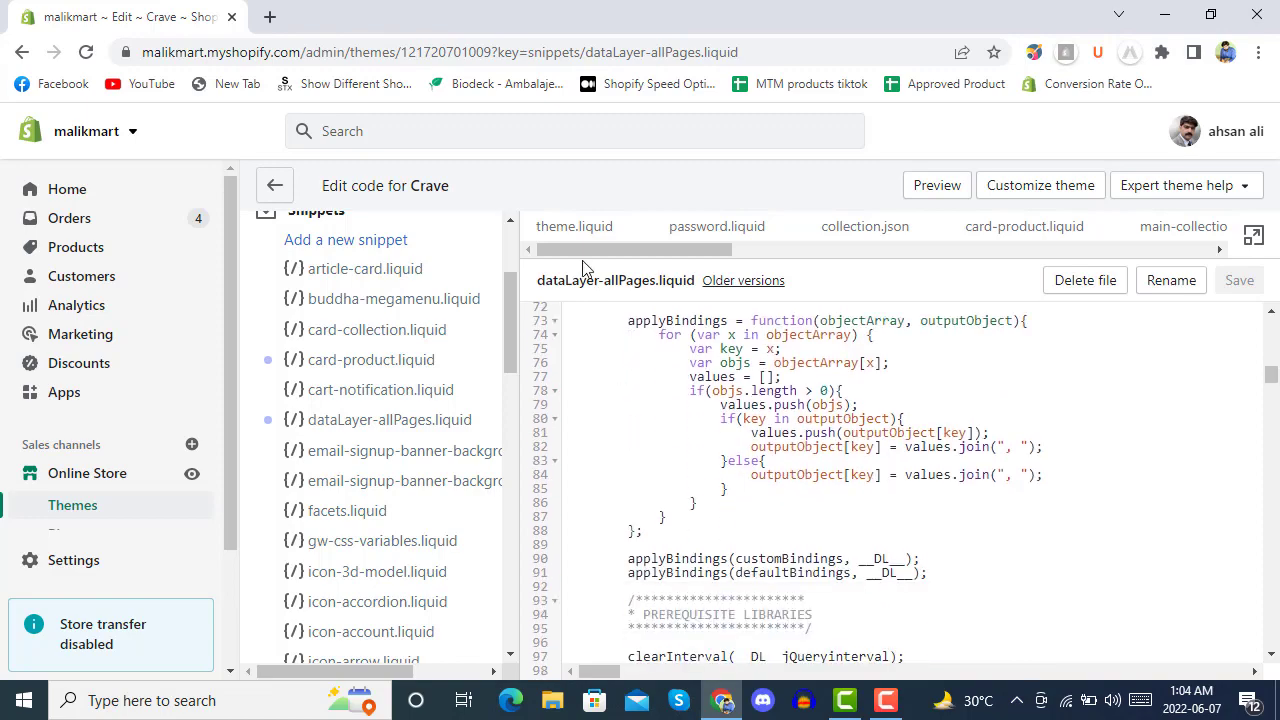
click(573, 228)
scroll(668, 480, down, 15)
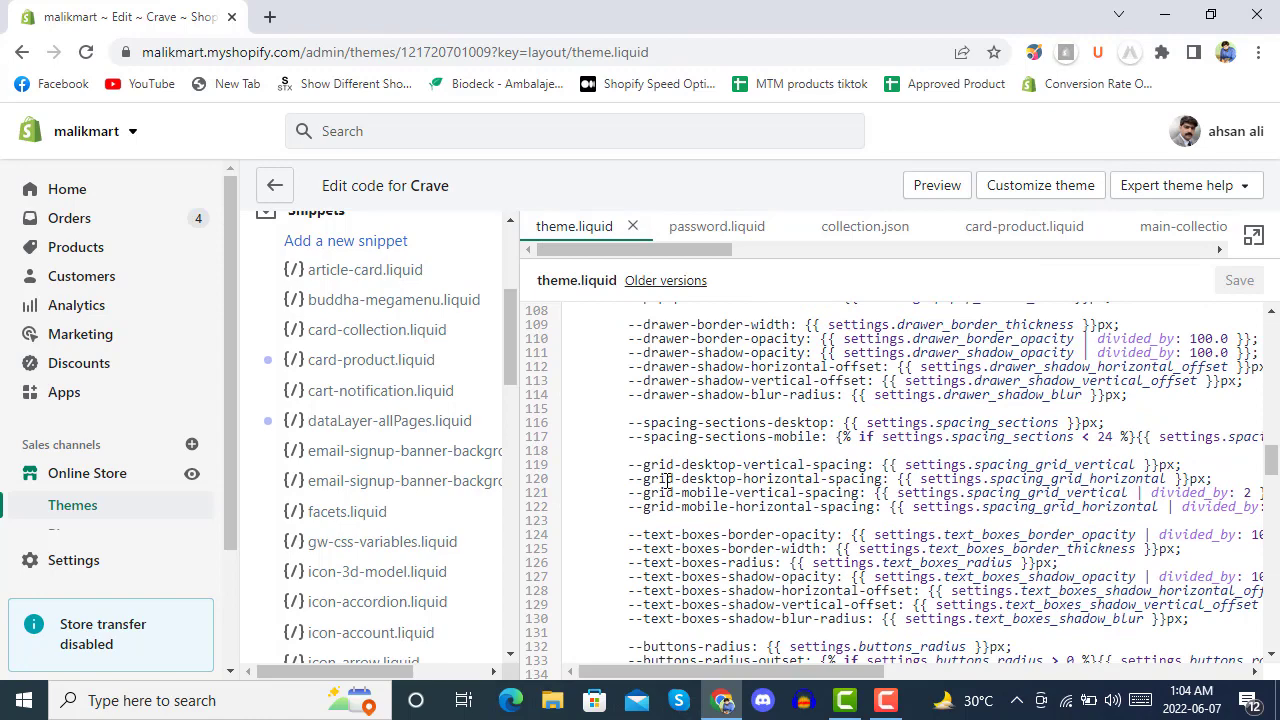
Locate the {% include 'dataLayer-allPages' %} line at line 228 of theme.liquid, then go to store Settings.
scroll(710, 472, down, 15)
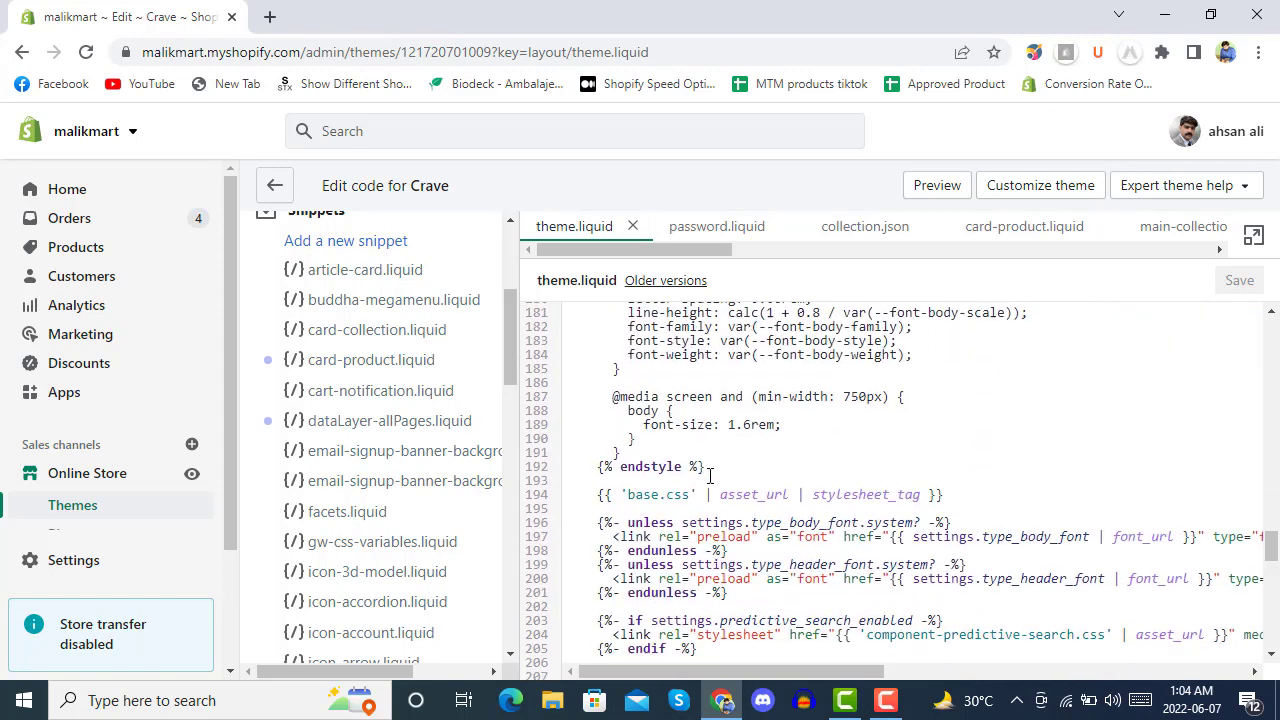
scroll(710, 476, down, 3)
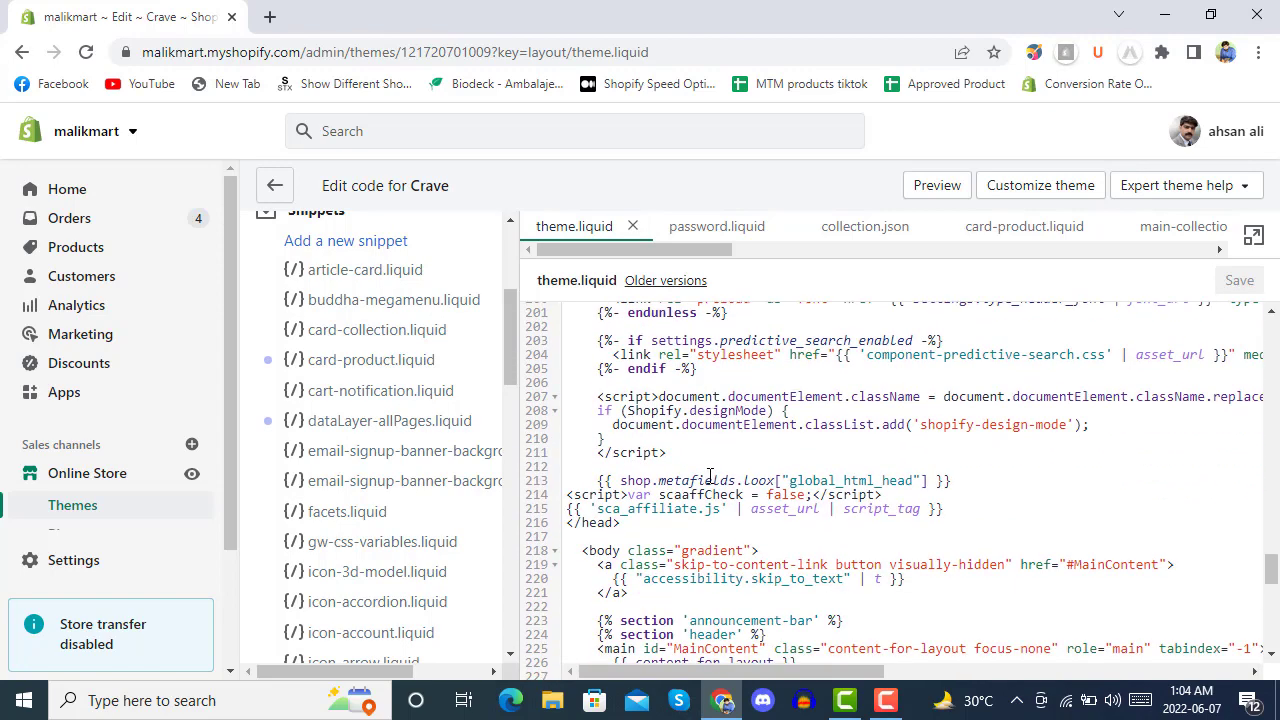
scroll(710, 476, down, 3)
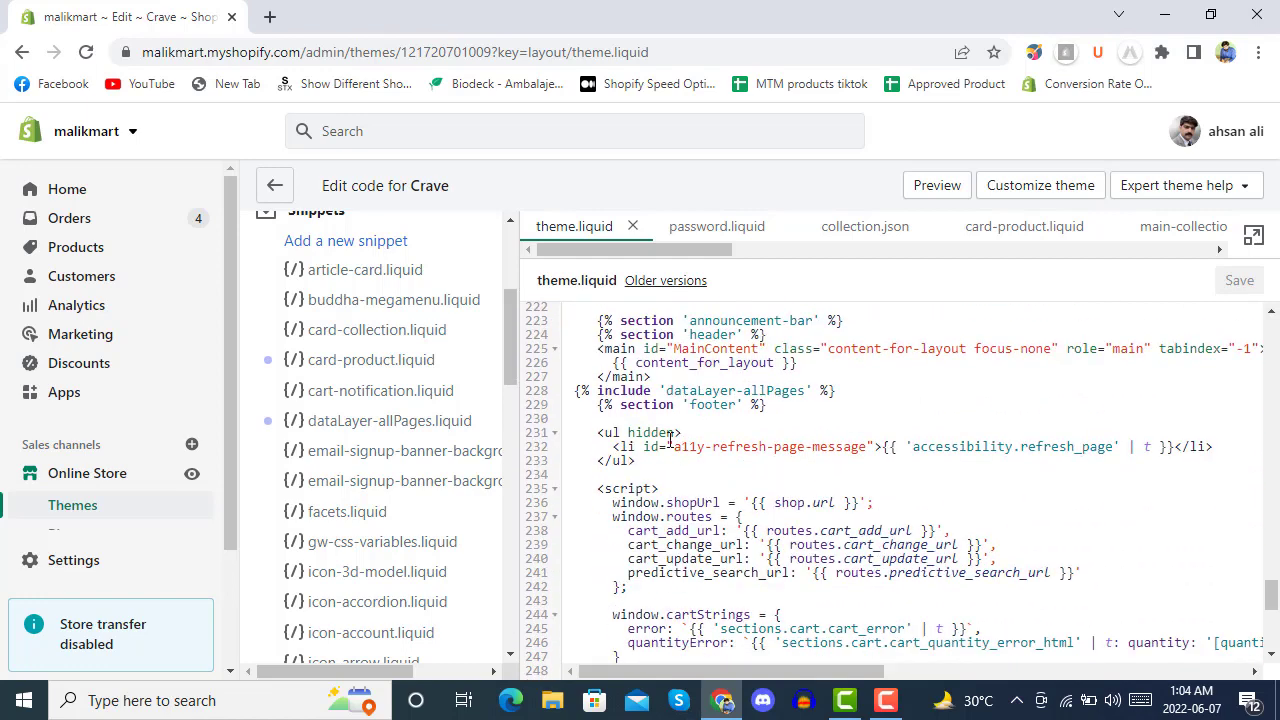
drag(836, 390, 576, 390)
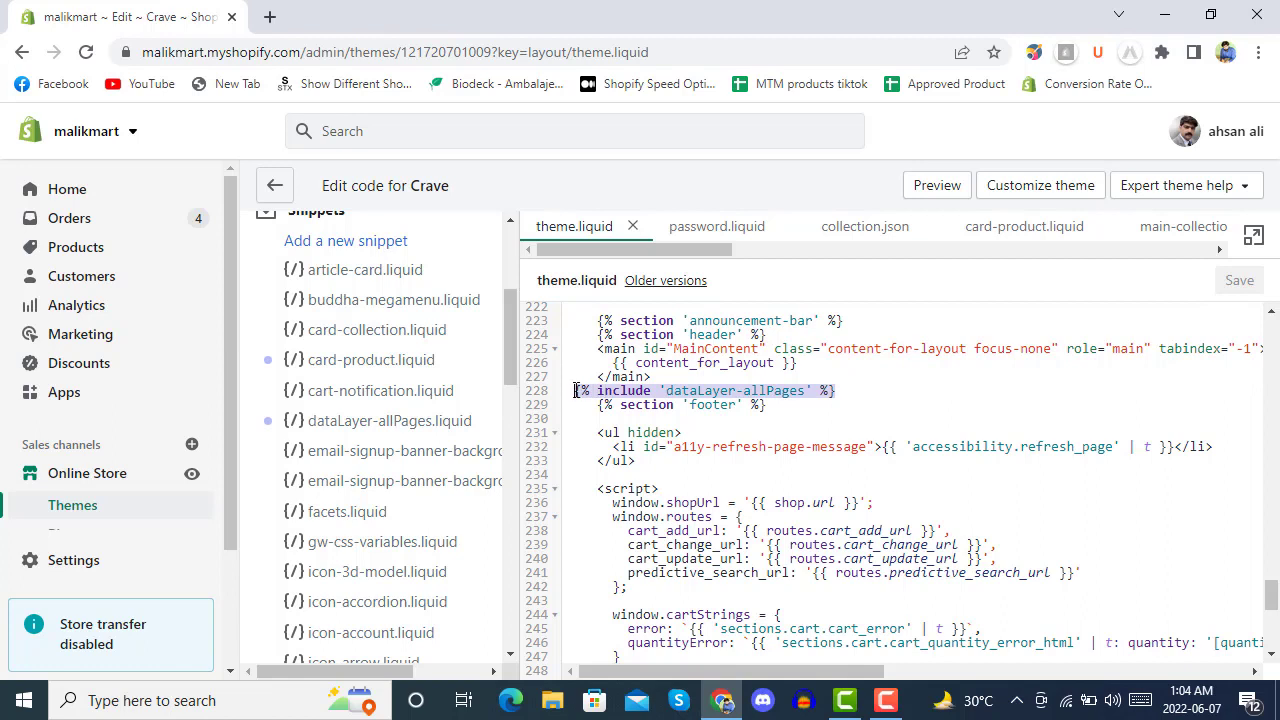
click(875, 390)
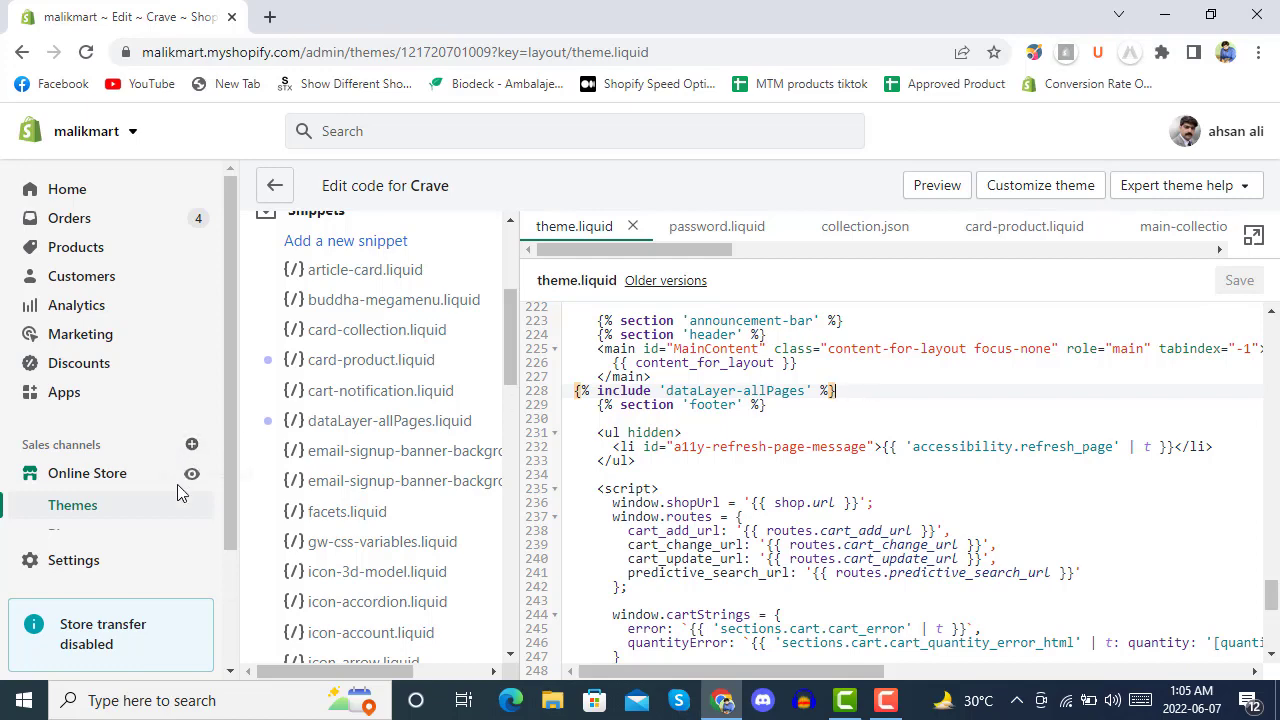
click(86, 561)
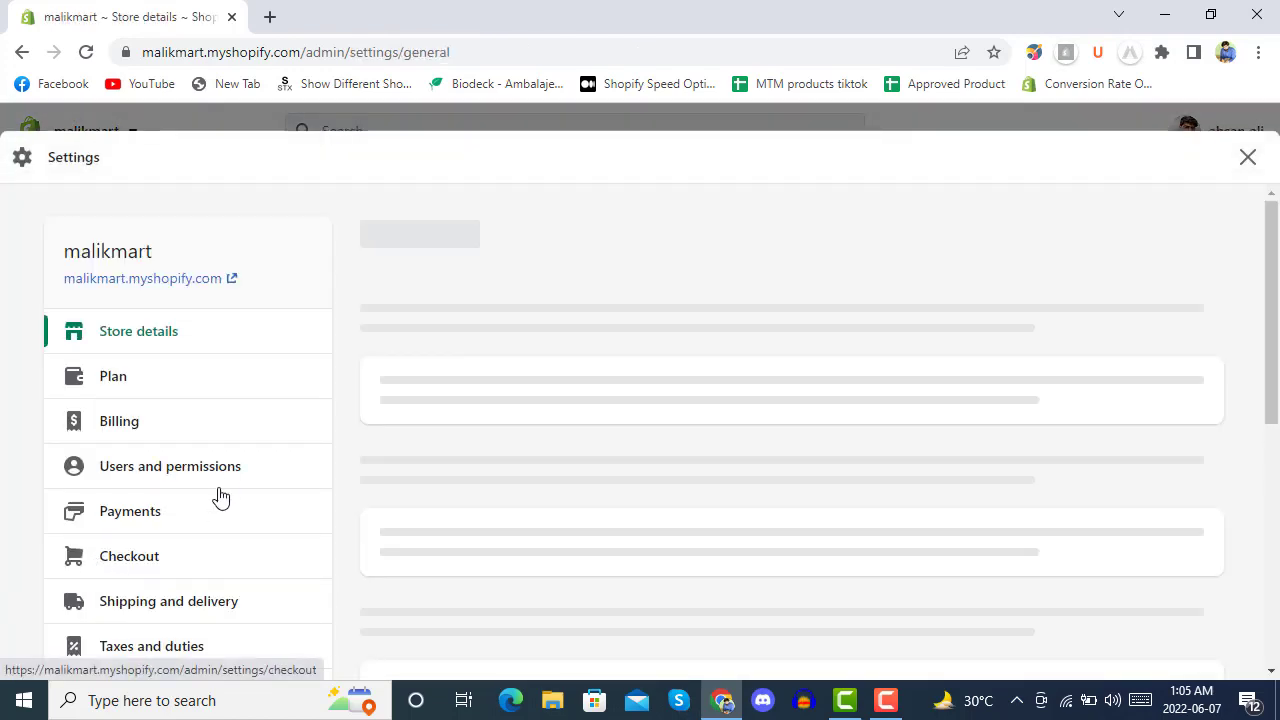
Read the purchase dataLayer.push code in Checkout's order status additional scripts, then close Settings.
scroll(229, 486, down, 4)
scroll(155, 395, up, 1)
click(143, 274)
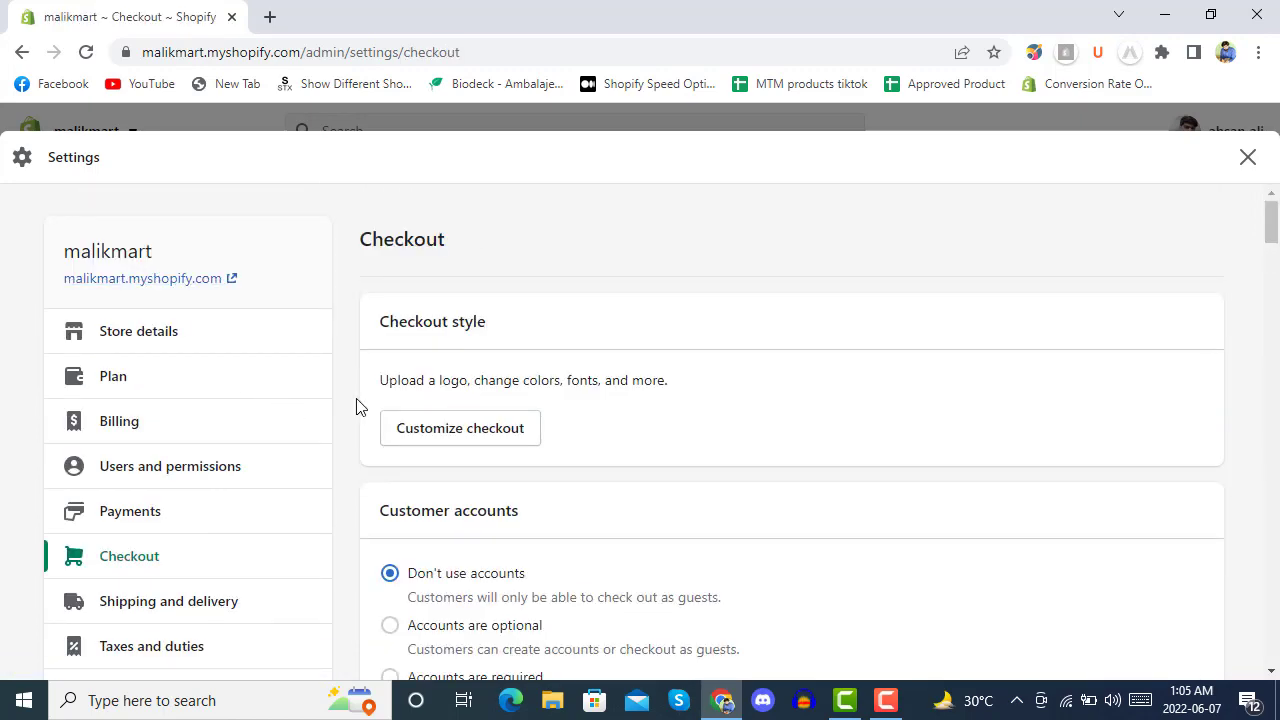
scroll(357, 404, down, 15)
scroll(357, 408, down, 15)
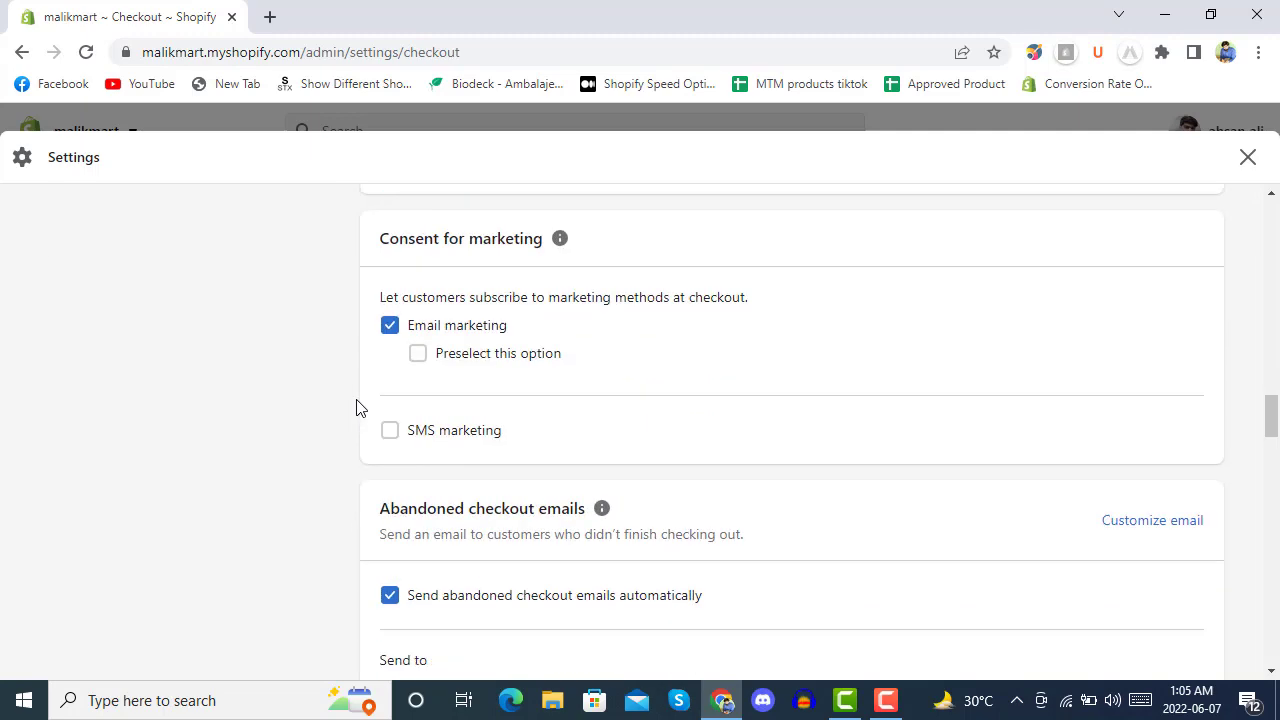
scroll(357, 408, down, 5)
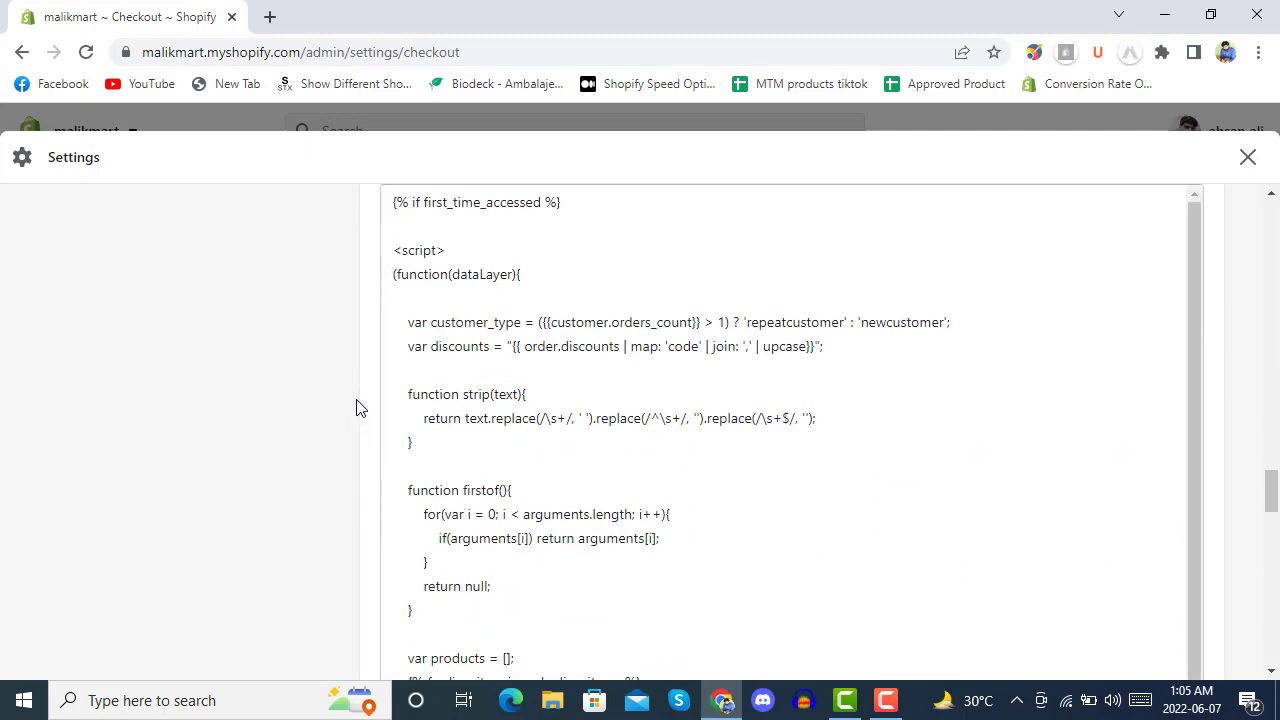
scroll(357, 408, down, 4)
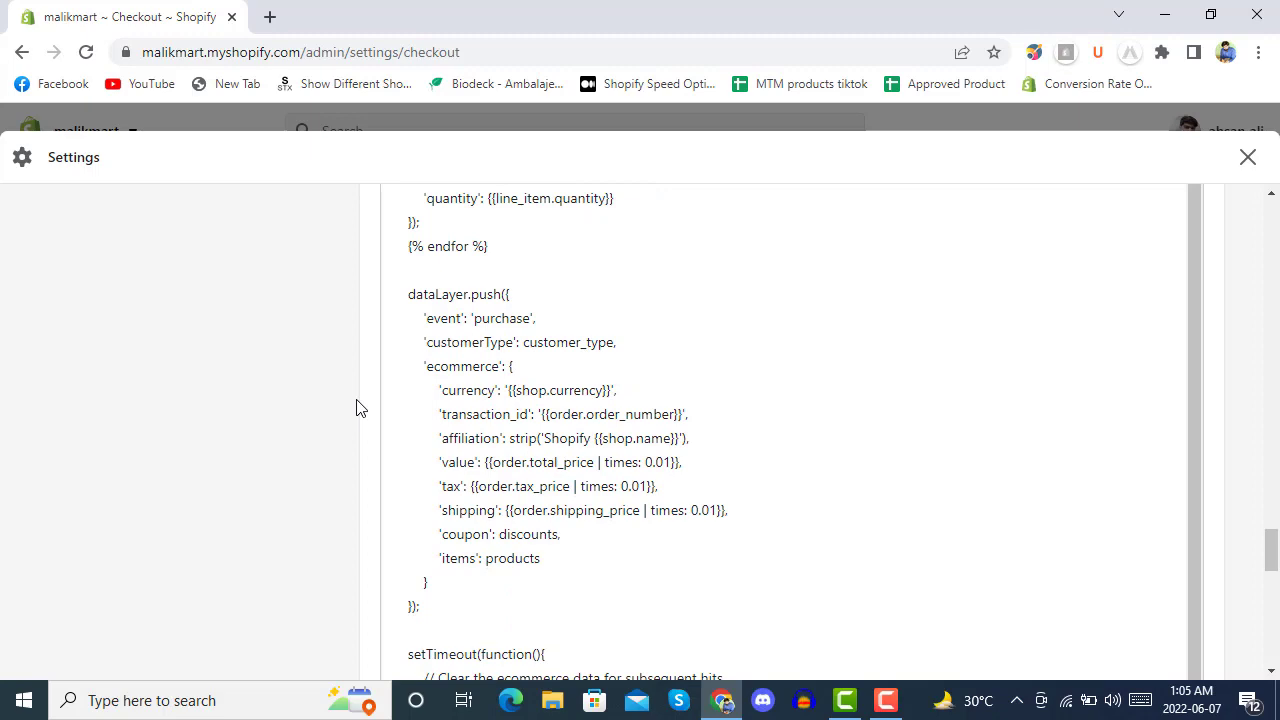
scroll(357, 408, up, 8)
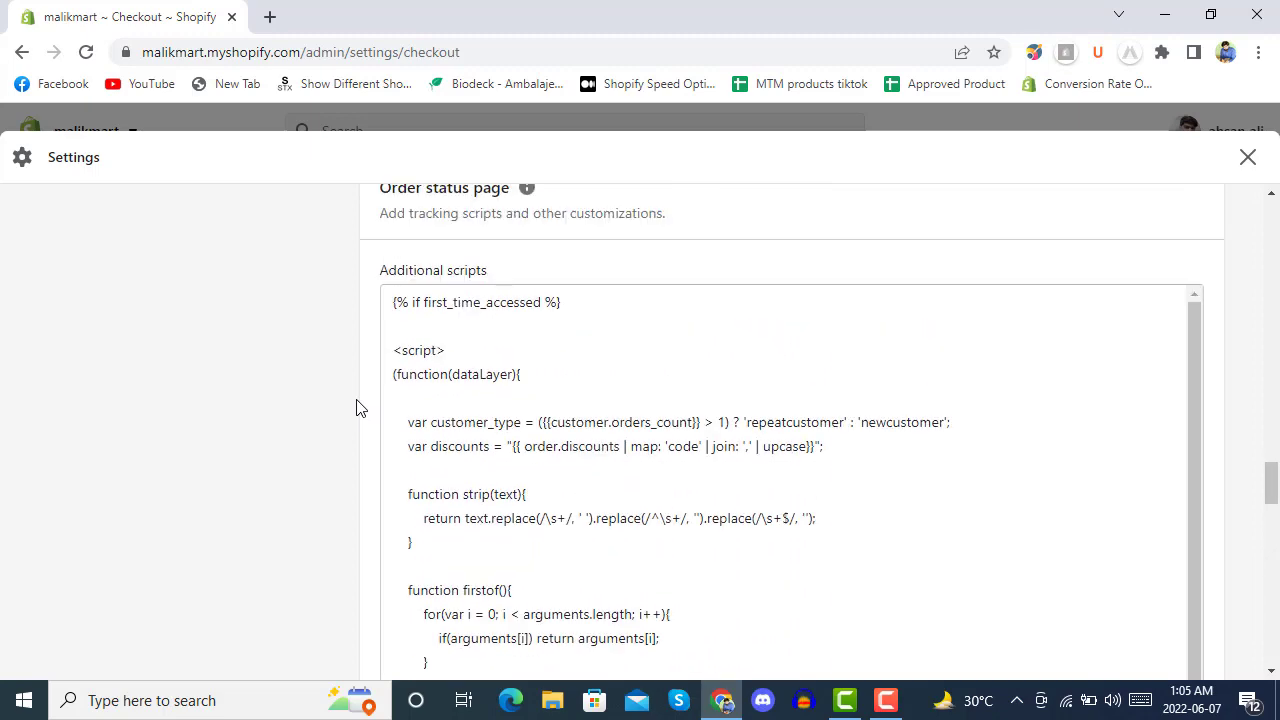
scroll(357, 408, up, 2)
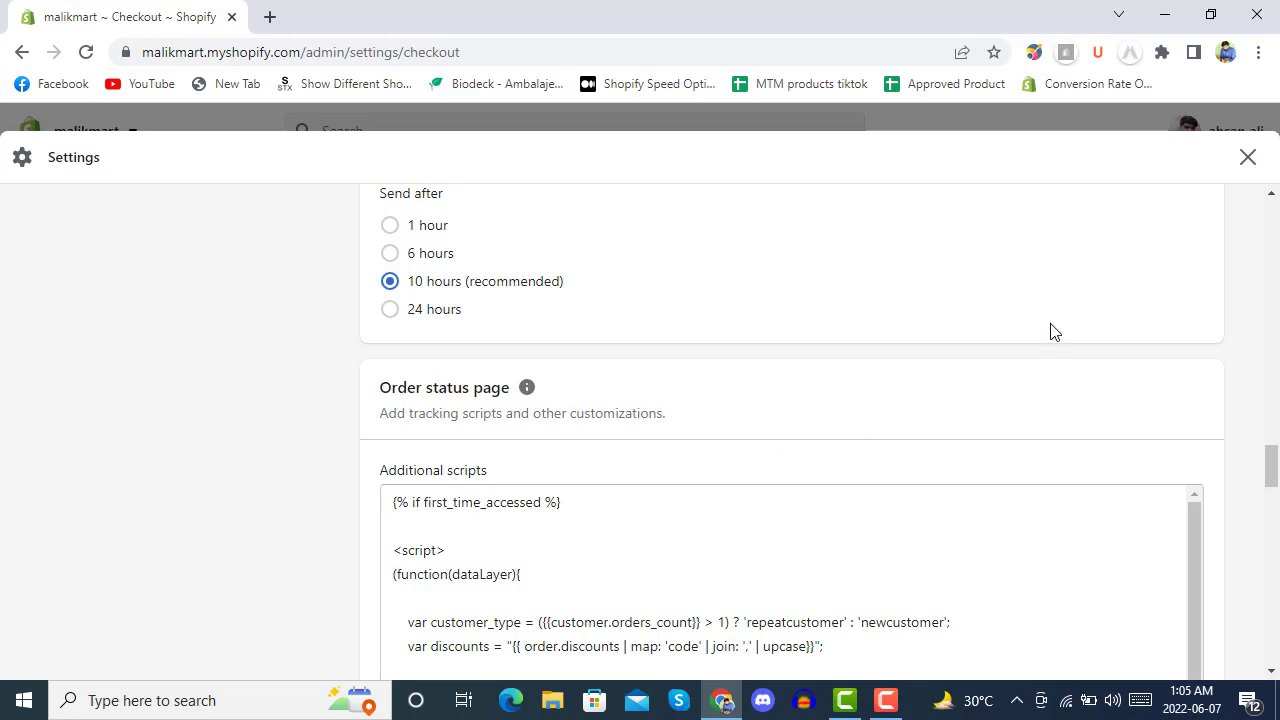
click(1248, 158)
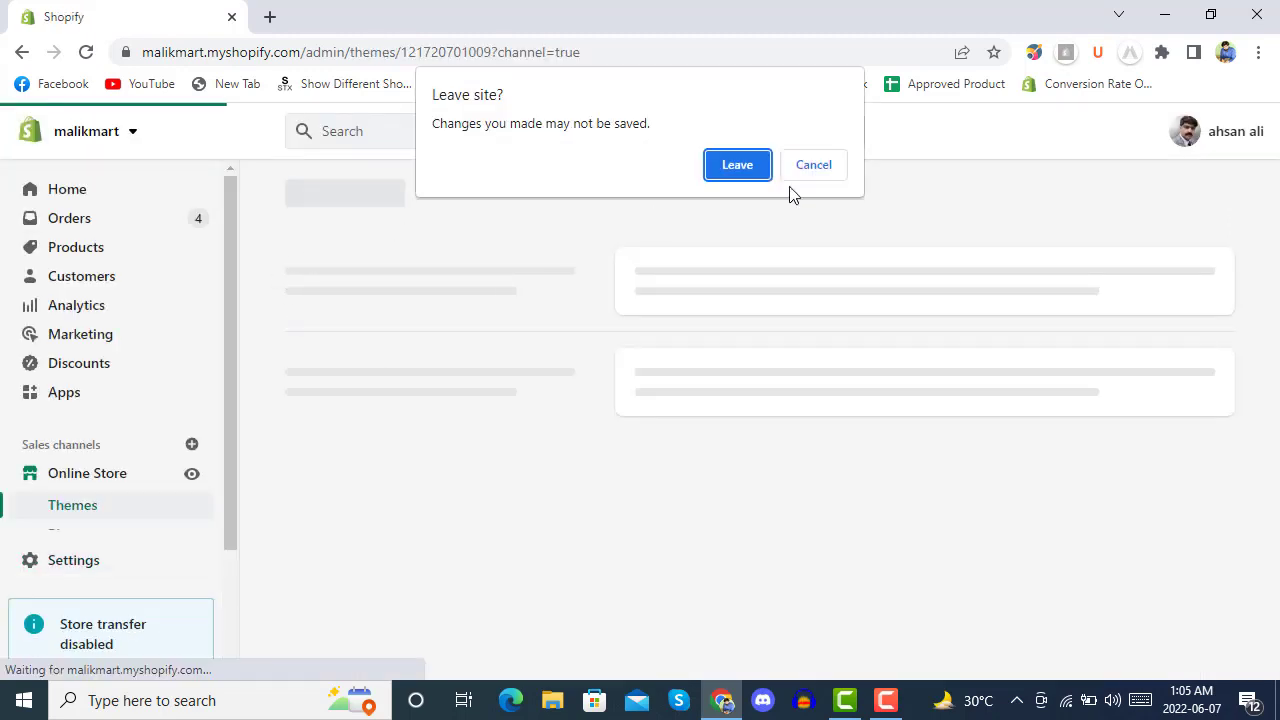
Stay on the Shopify page, load analytics.google.com in a new tab, and return to Shopify.
click(810, 168)
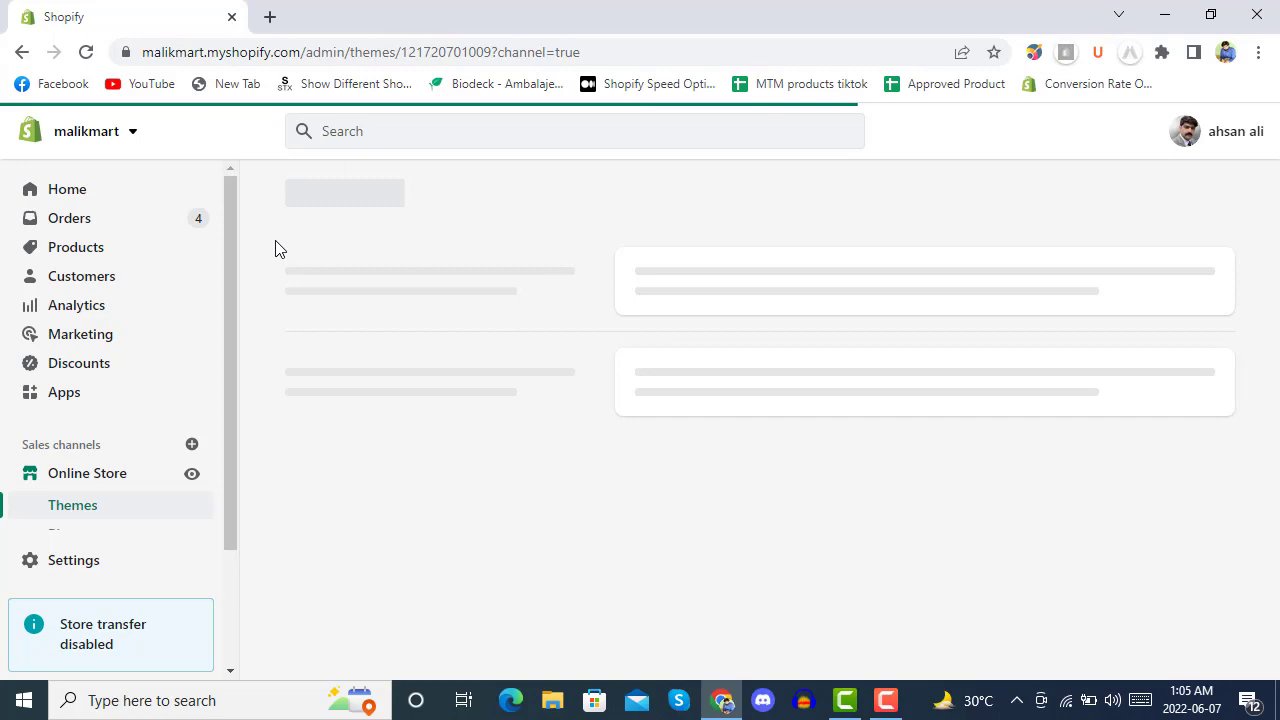
click(269, 17)
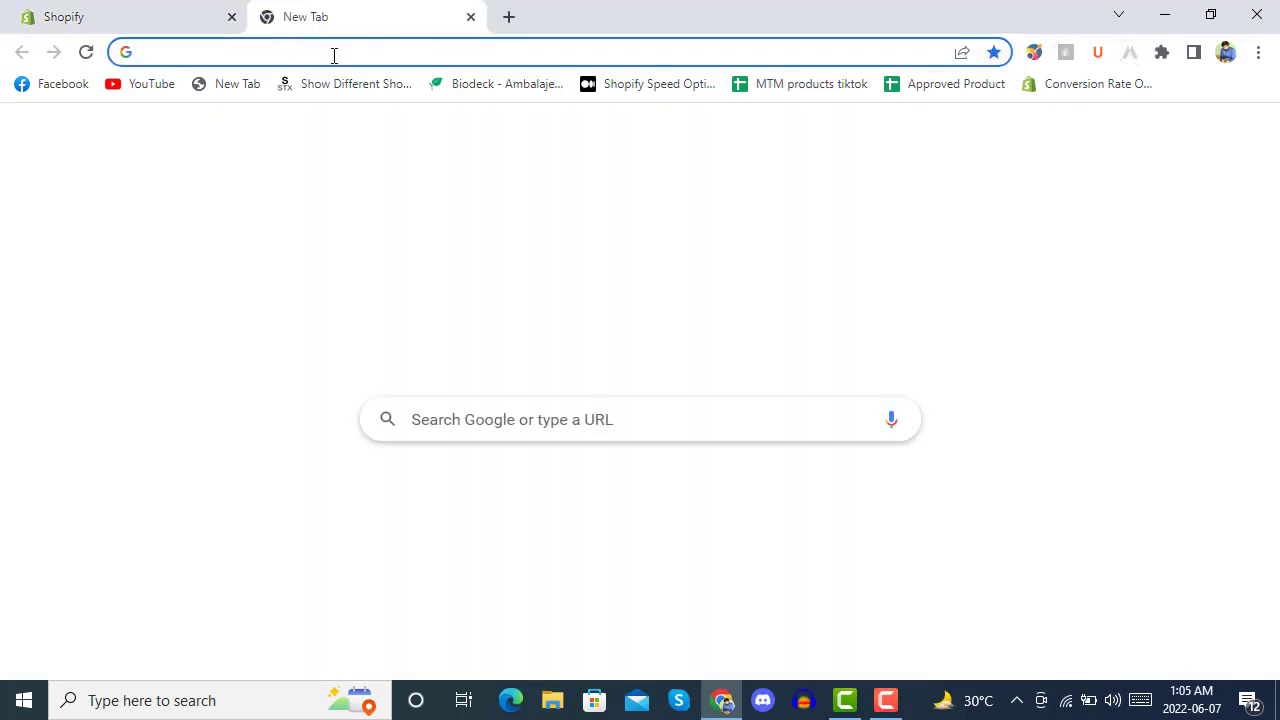
text(ana)
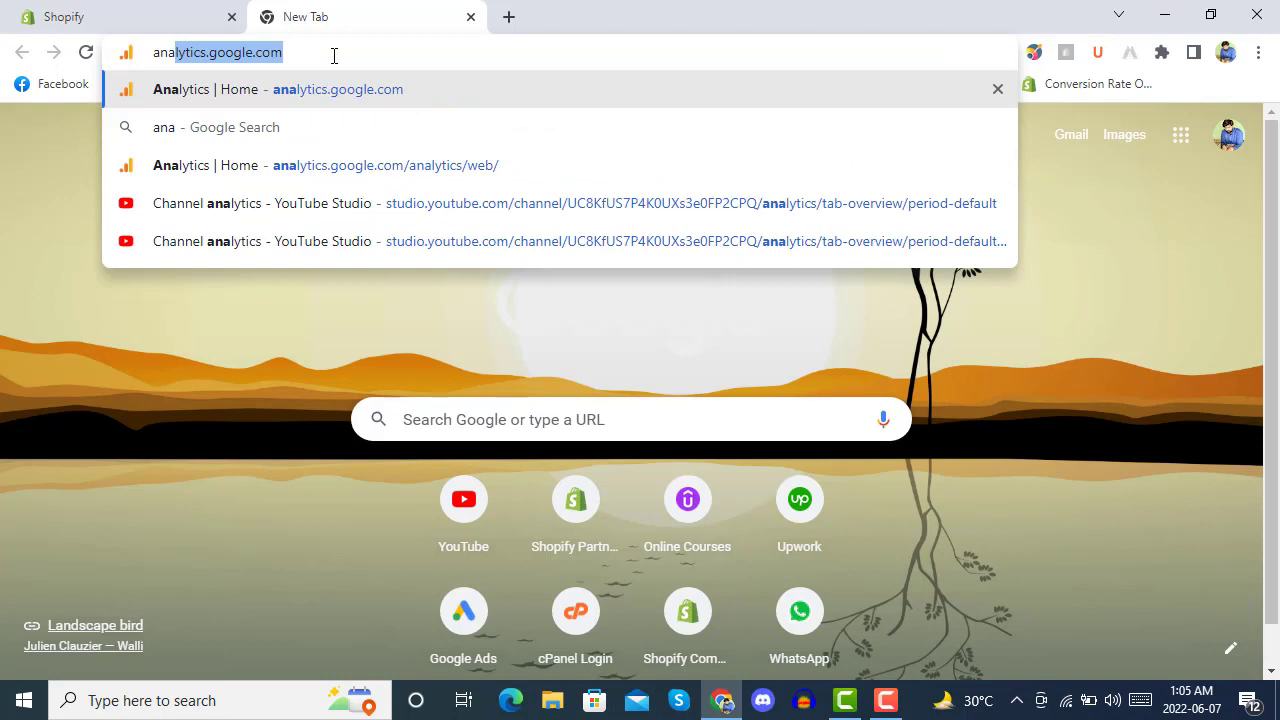
key(Return)
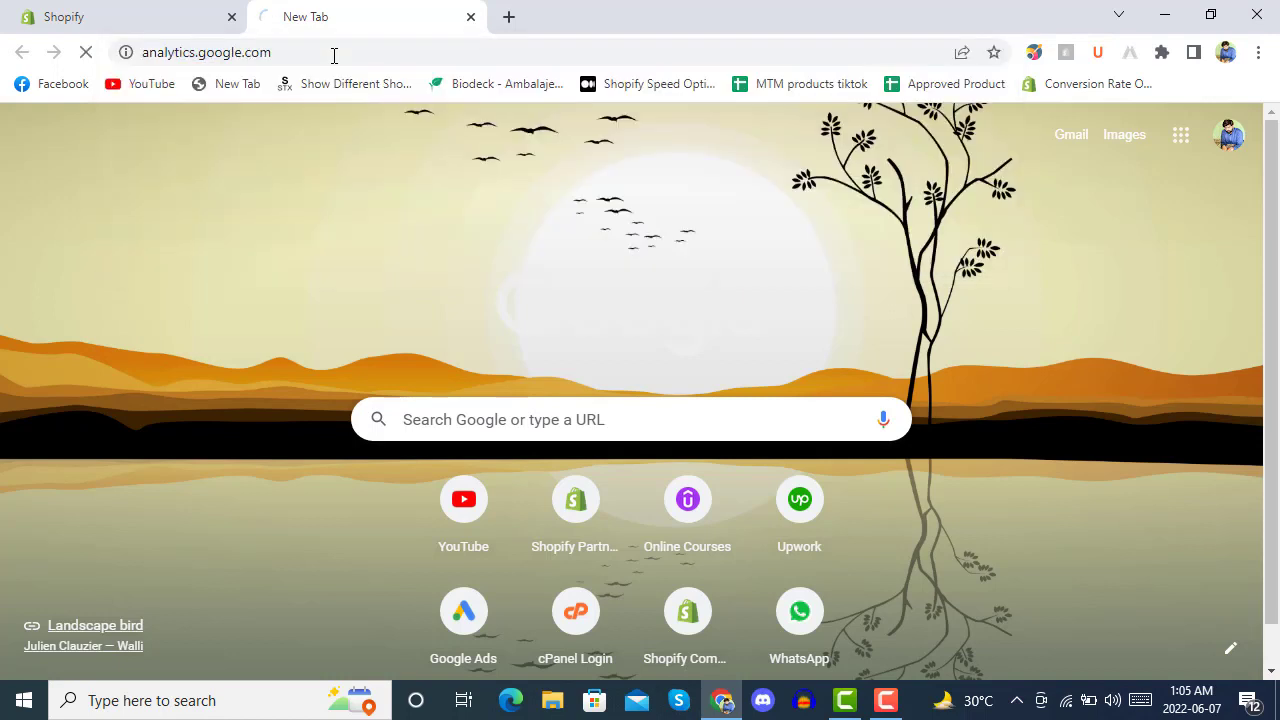
click(101, 9)
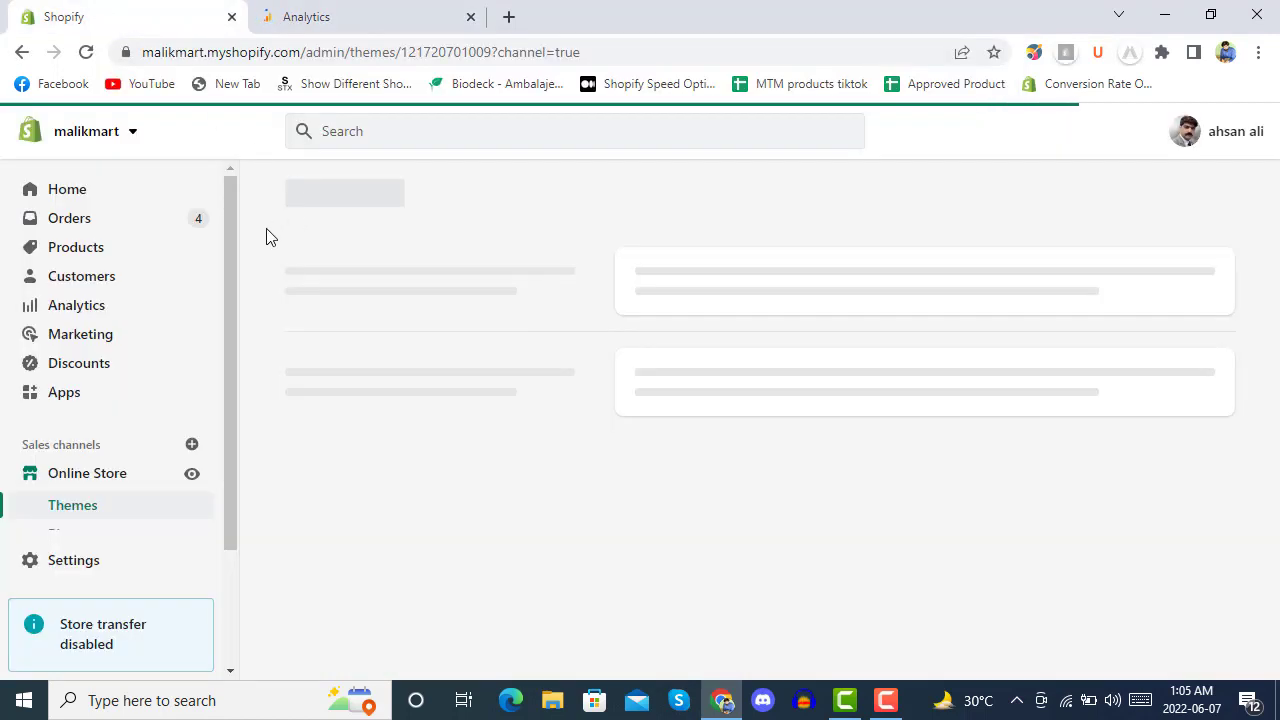
In Analytics, choose ecommpremium > malikmart > All Web Site Data.
click(322, 9)
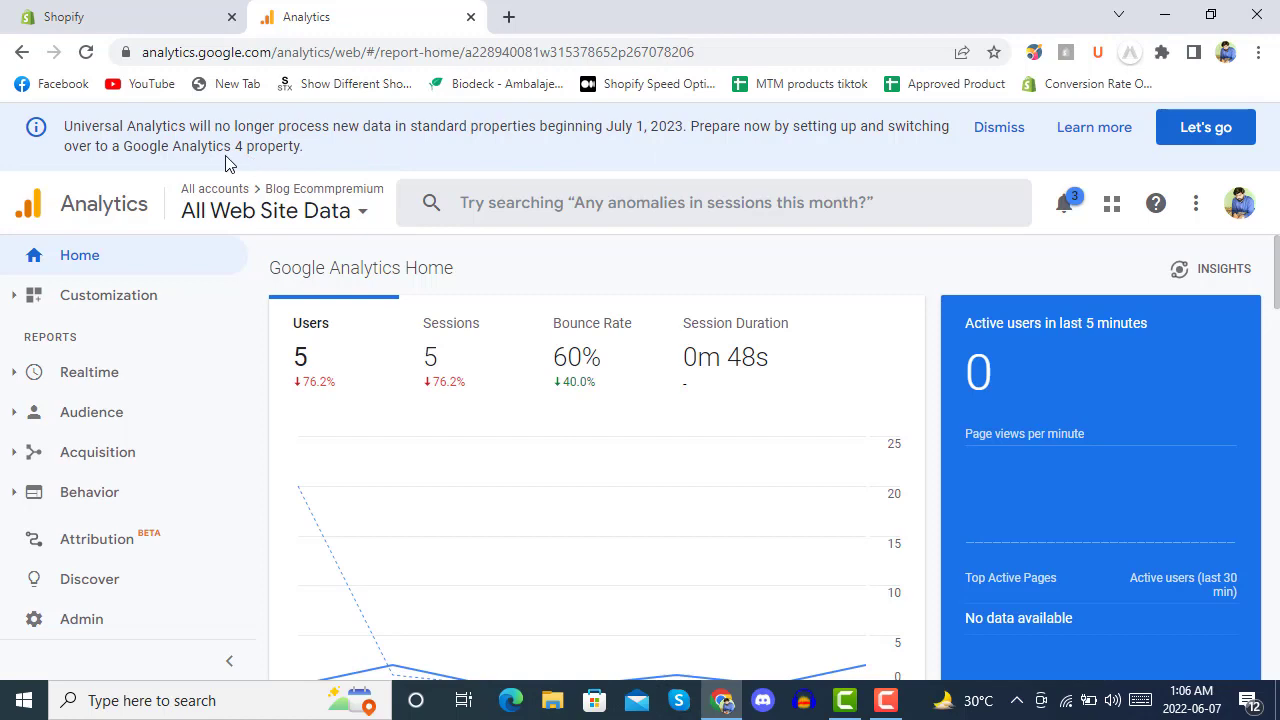
click(220, 213)
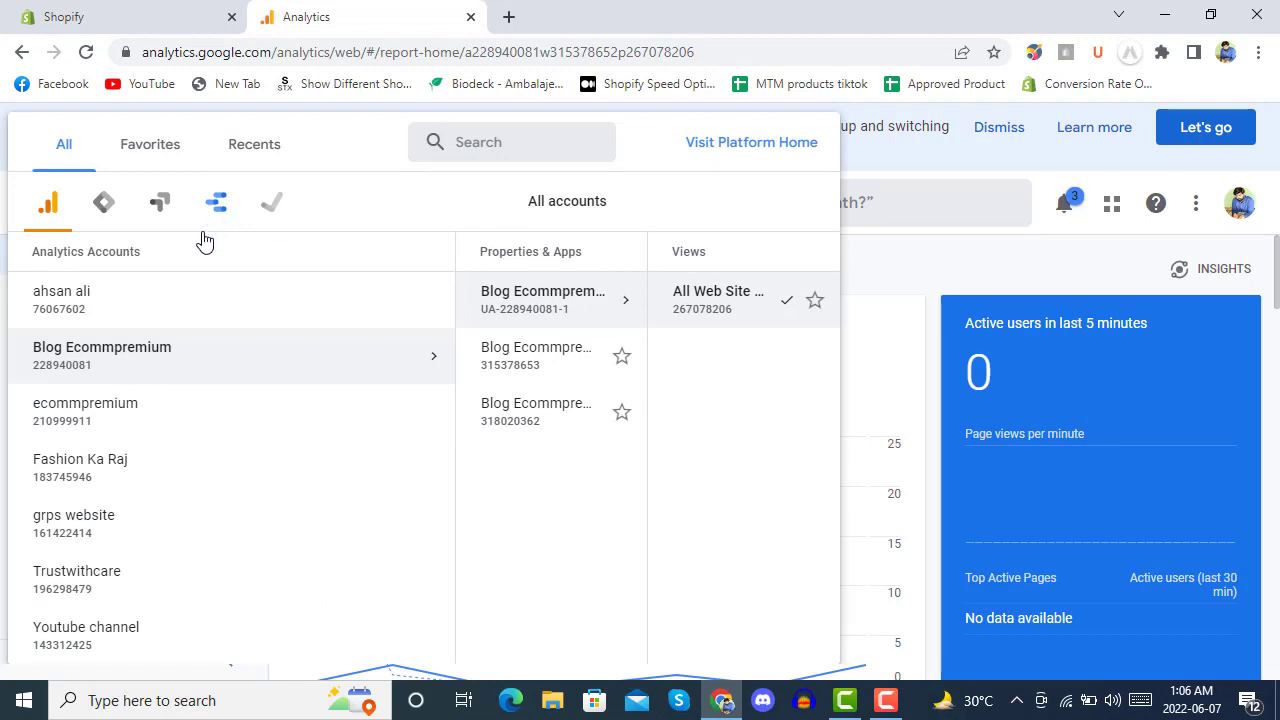
click(146, 307)
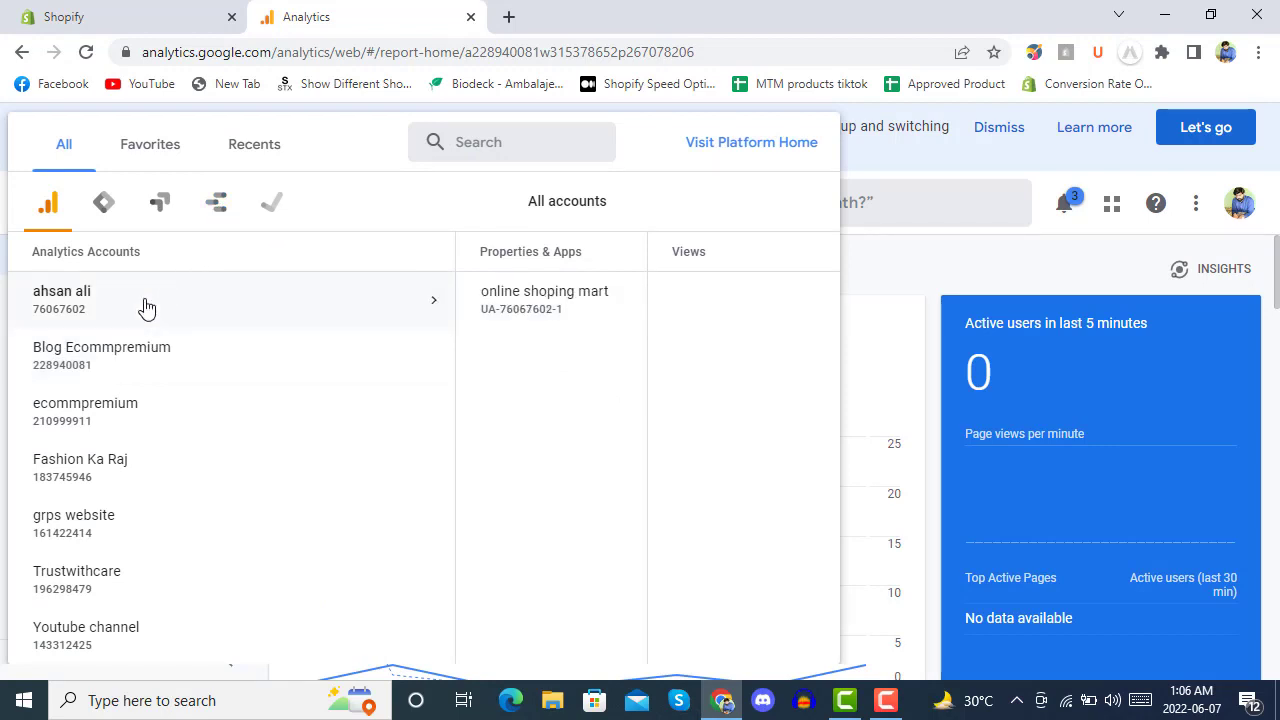
click(149, 413)
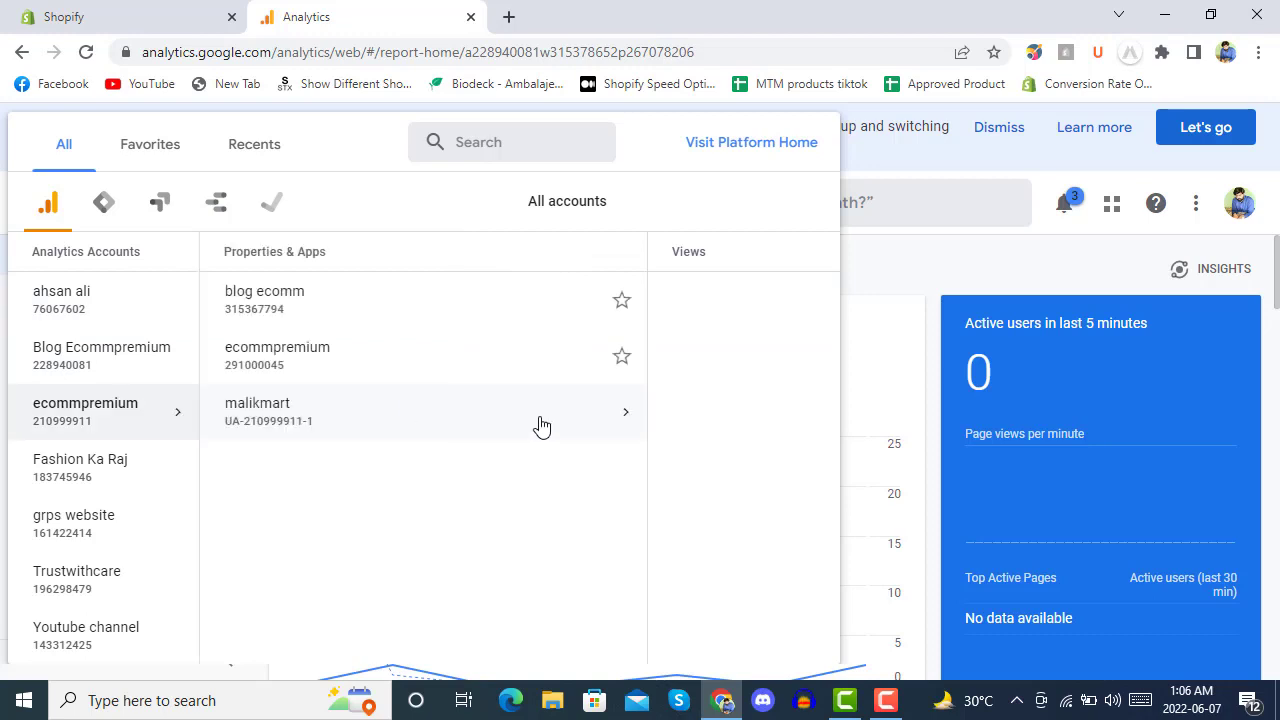
click(343, 416)
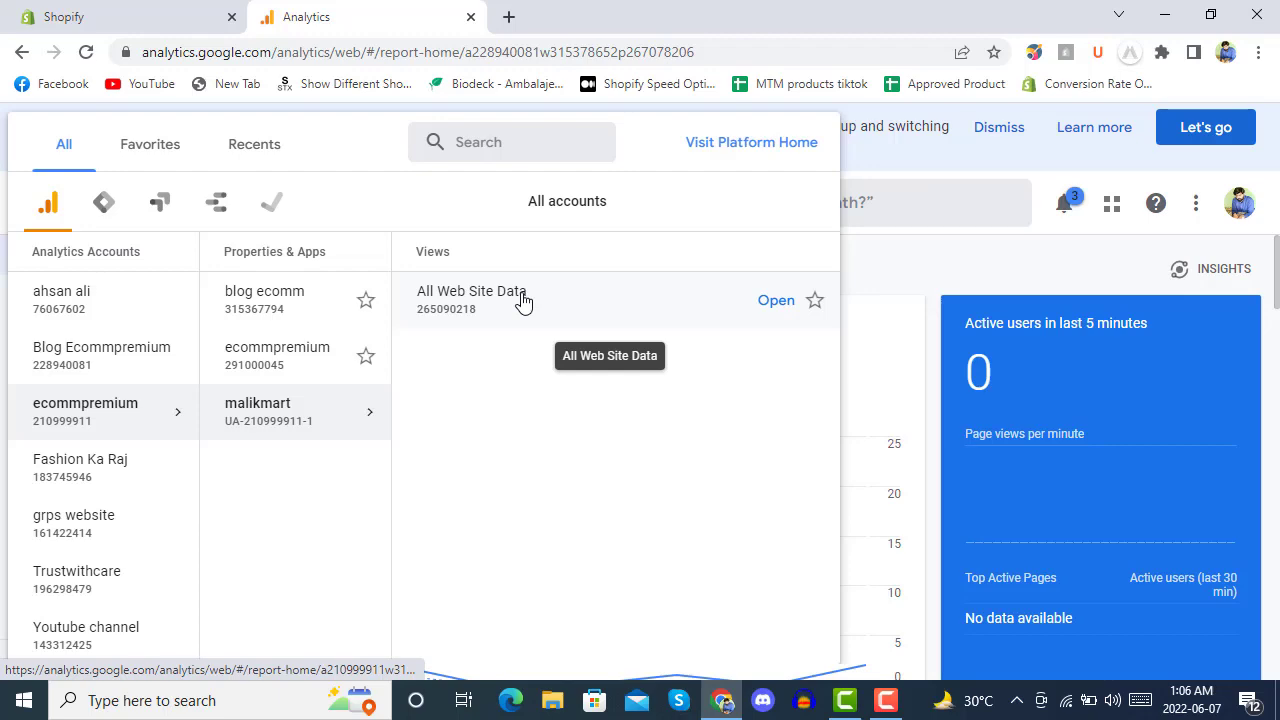
click(522, 301)
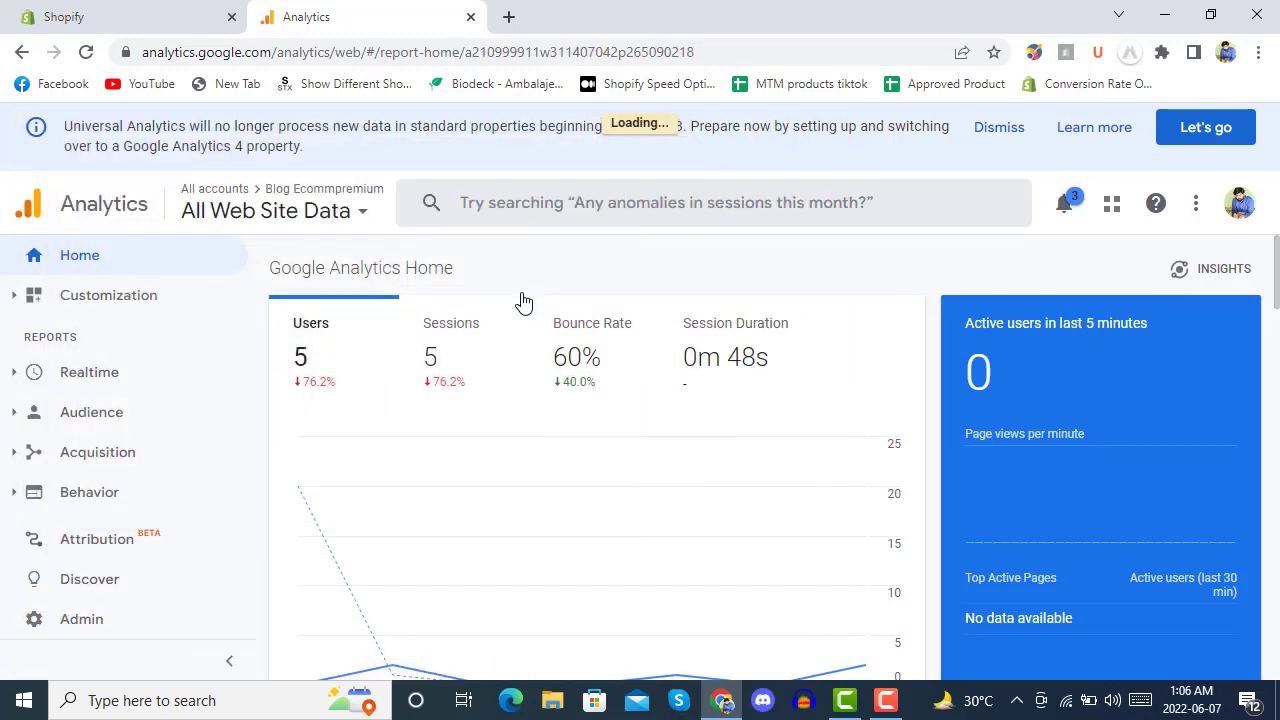
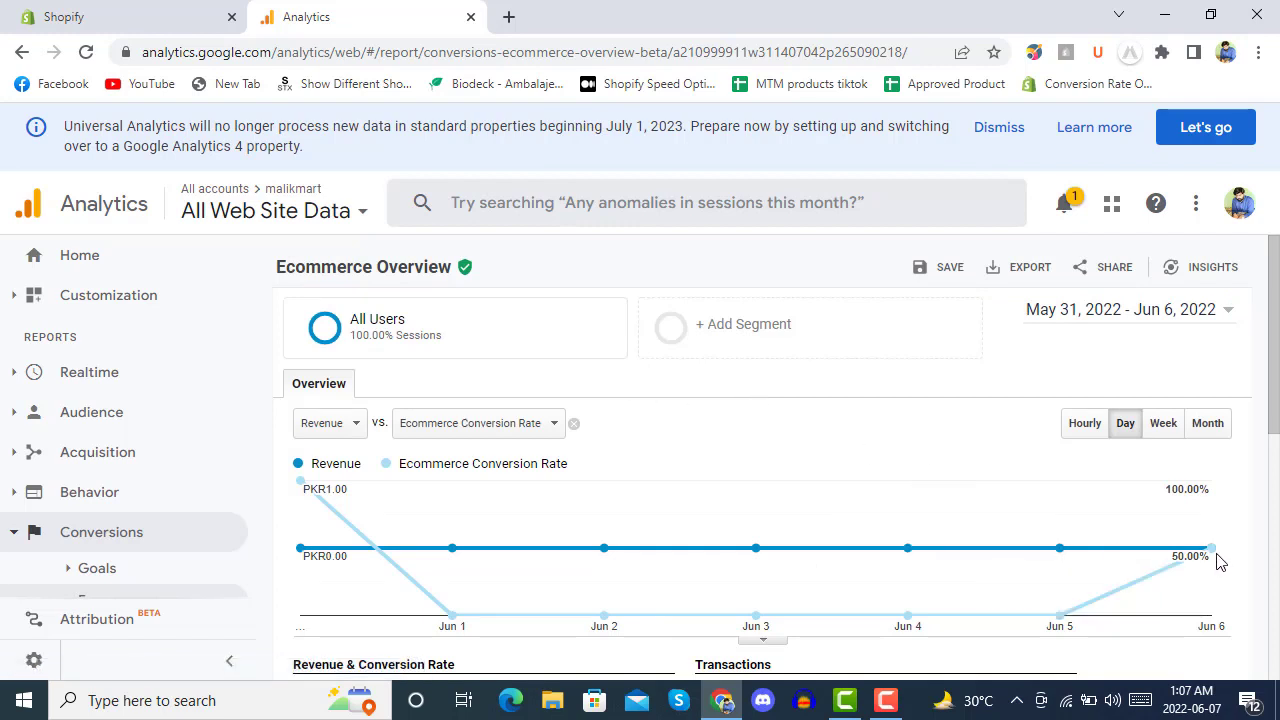
mouse_move(1212, 557)
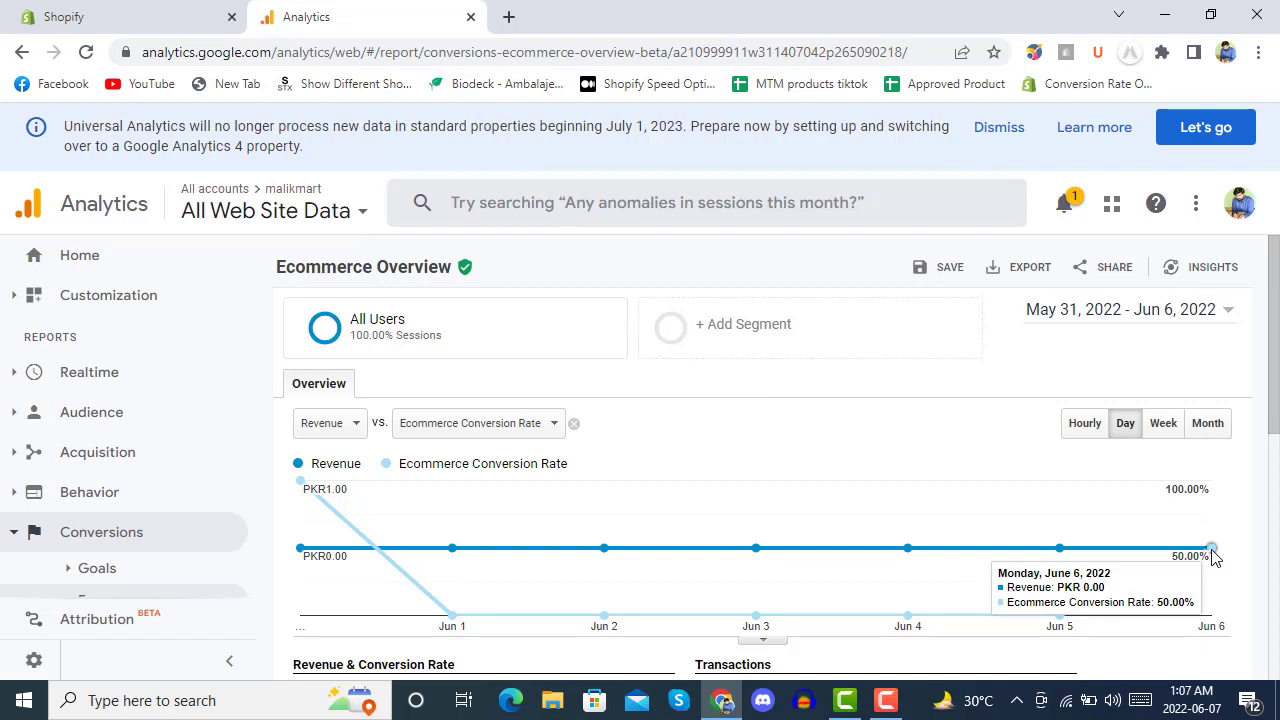
scroll(1262, 489, down, 3)
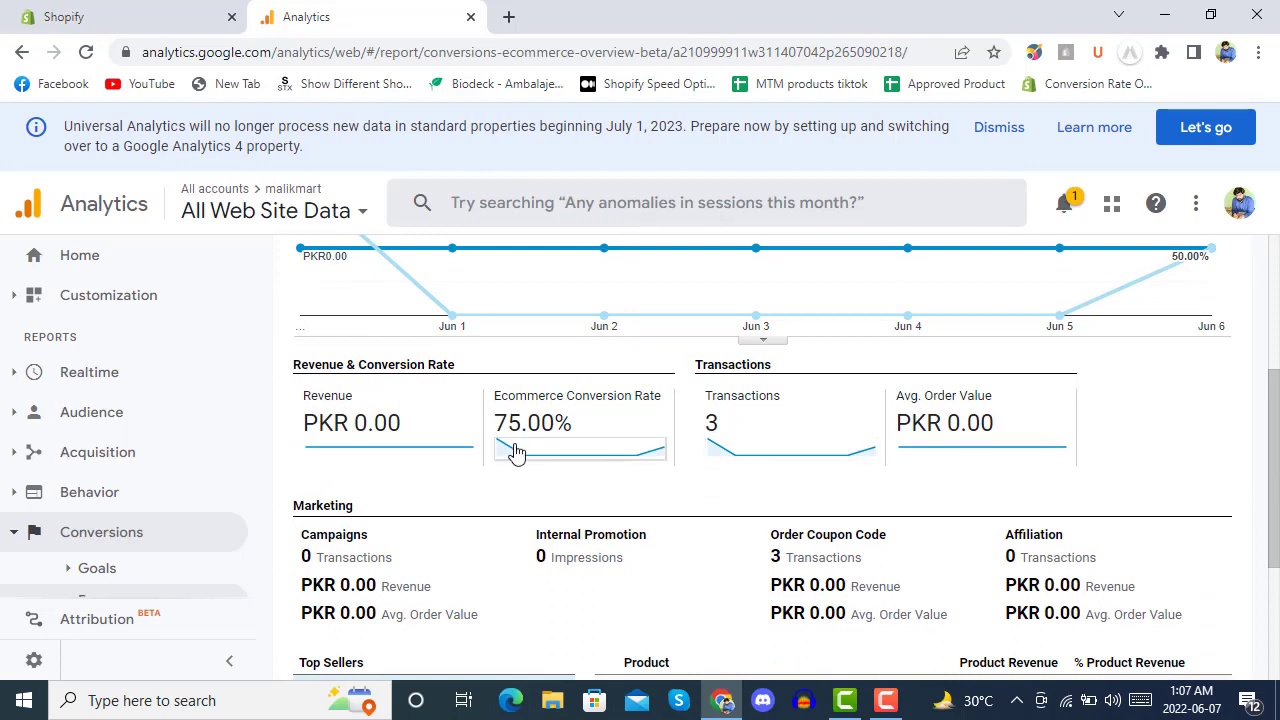
scroll(754, 445, down, 1)
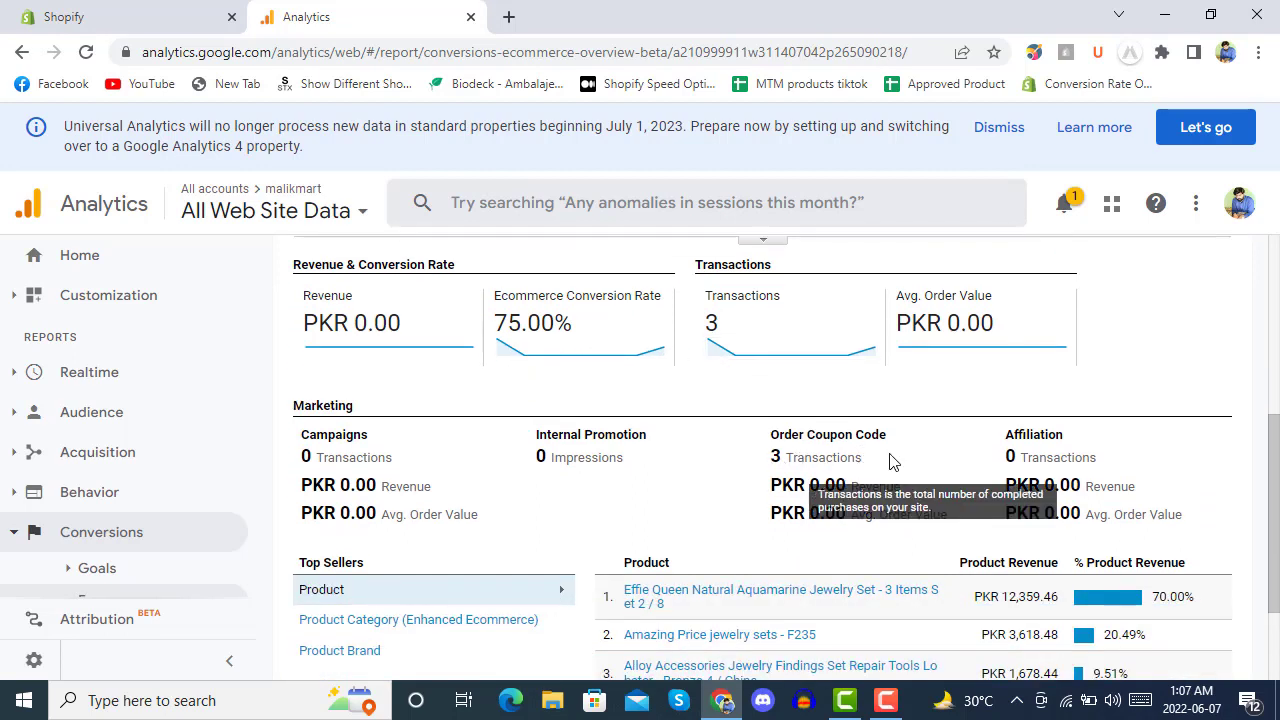
scroll(737, 454, down, 2)
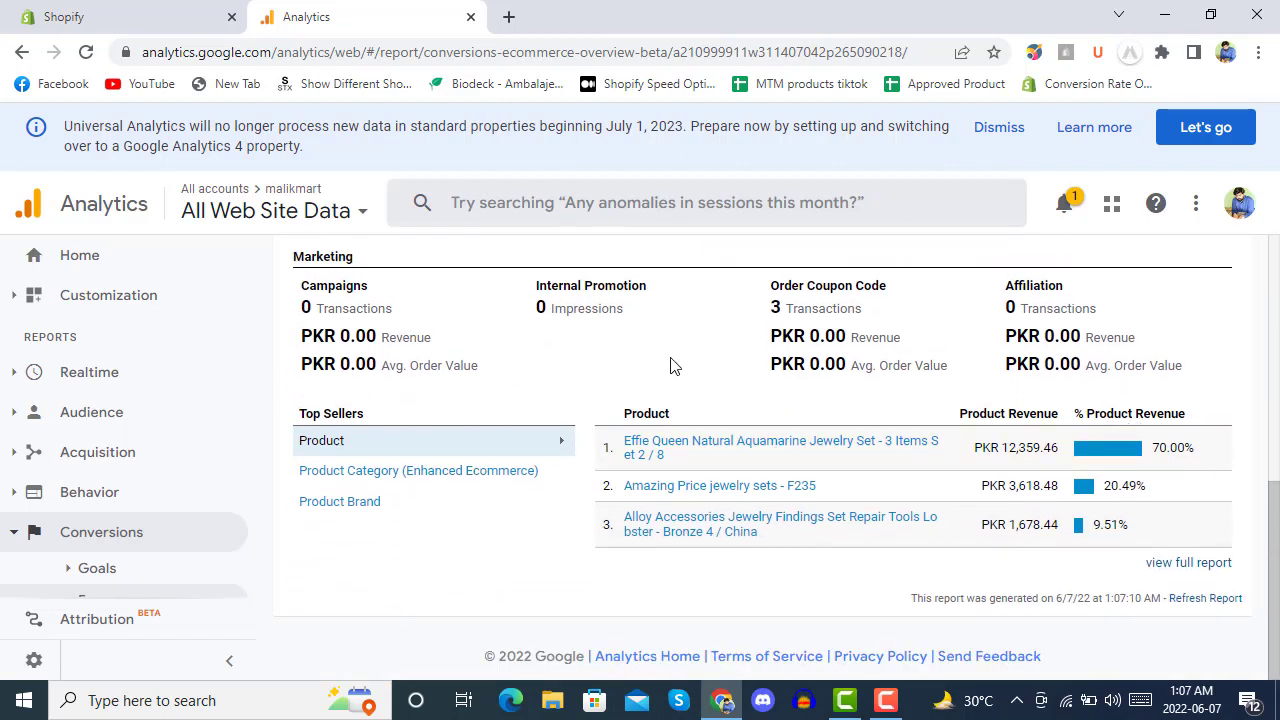
click(252, 212)
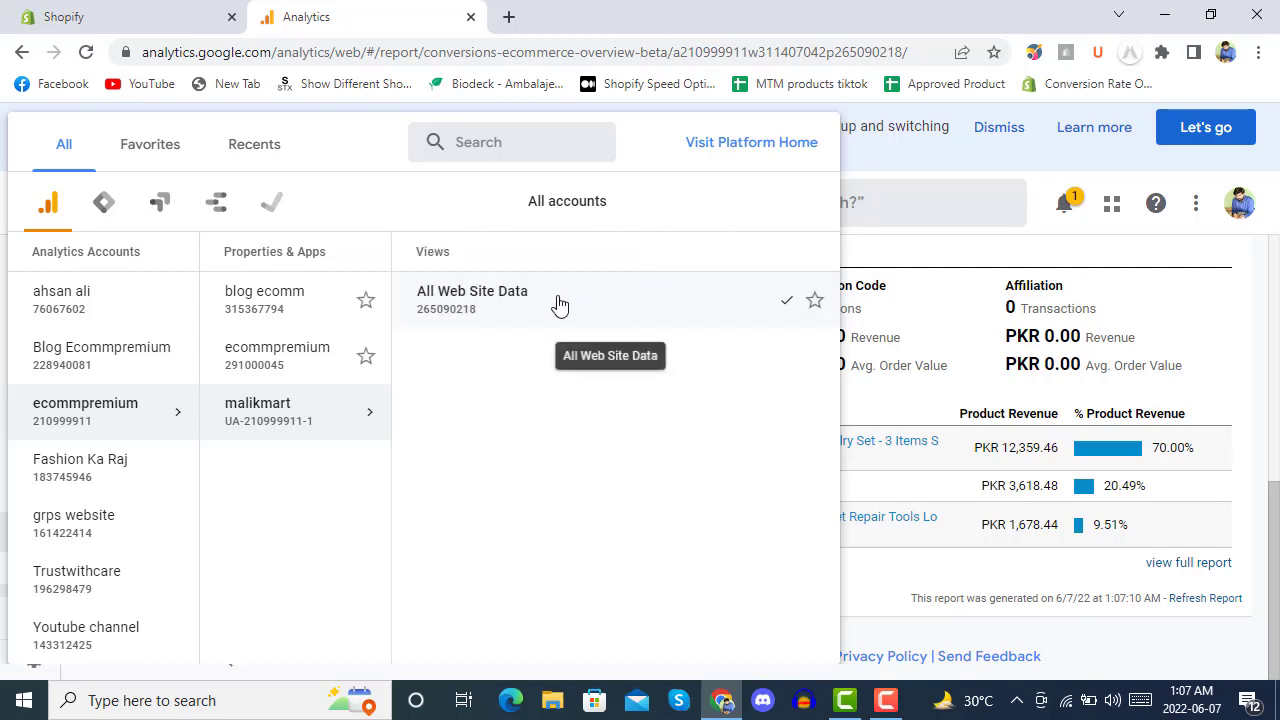
click(966, 251)
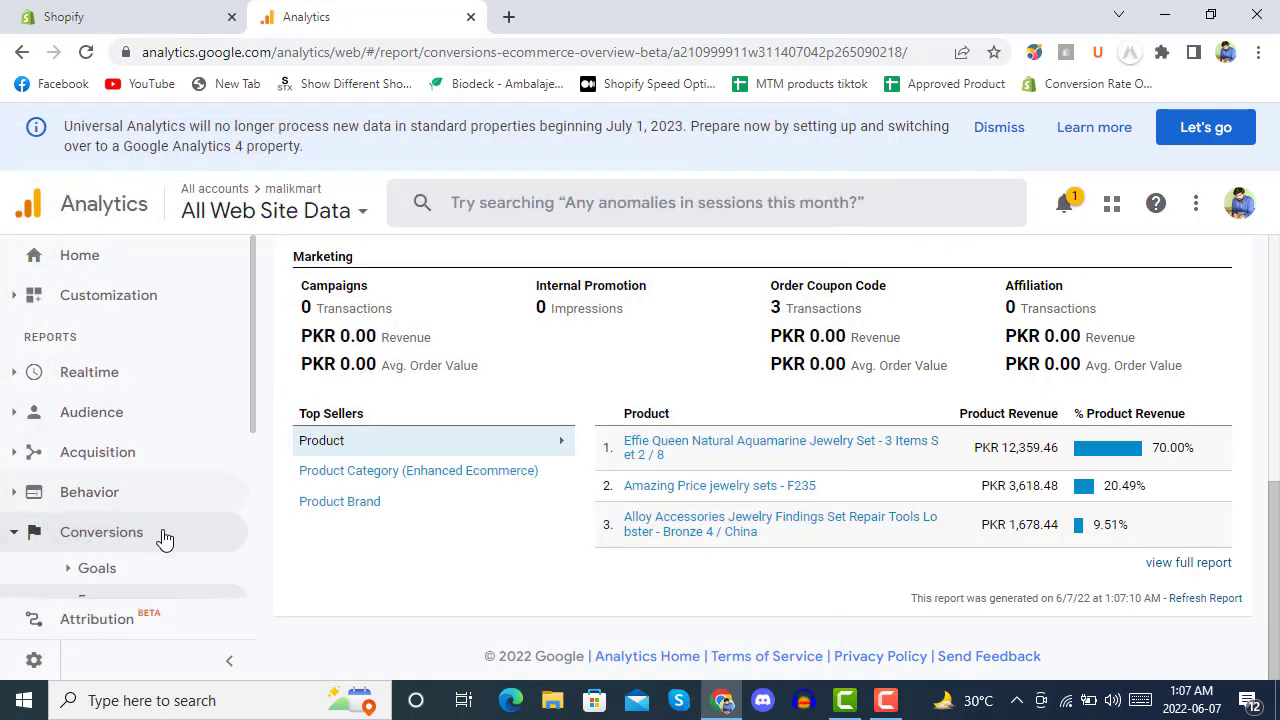
scroll(106, 477, down, 3)
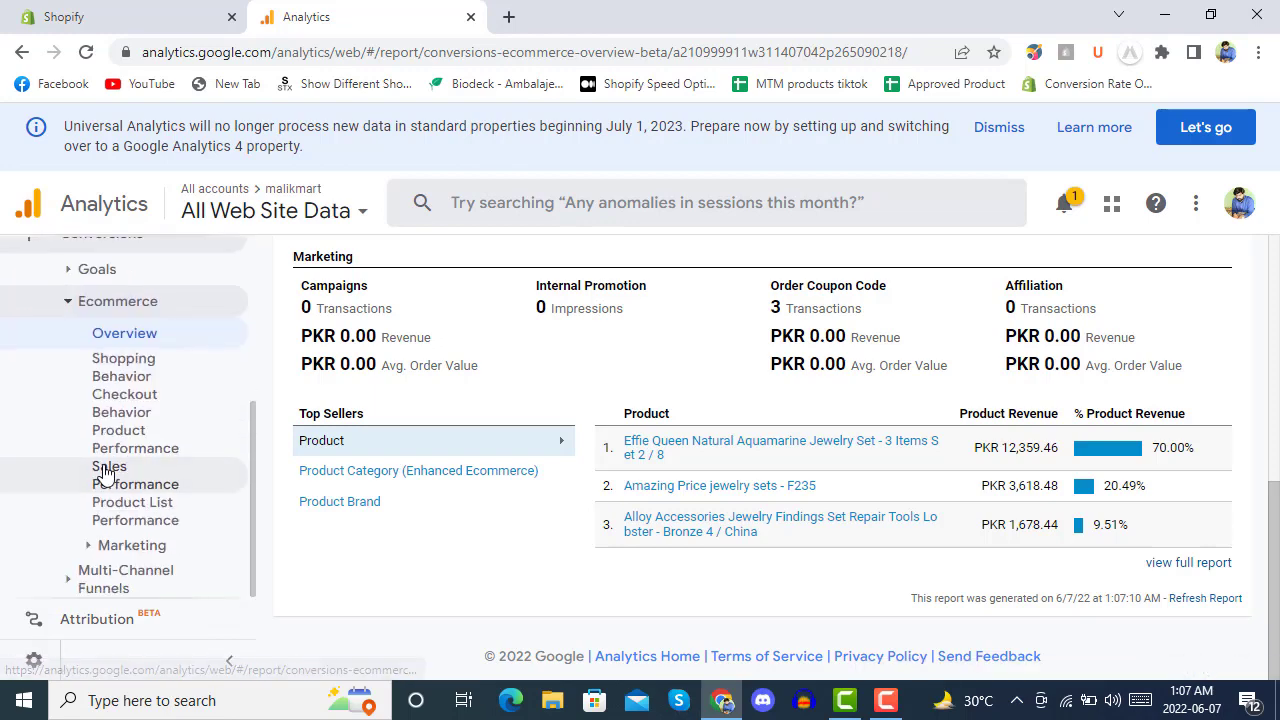
From Admin, glance at the GA4 Setup Assistant, then review the property's basic Property Settings.
click(34, 662)
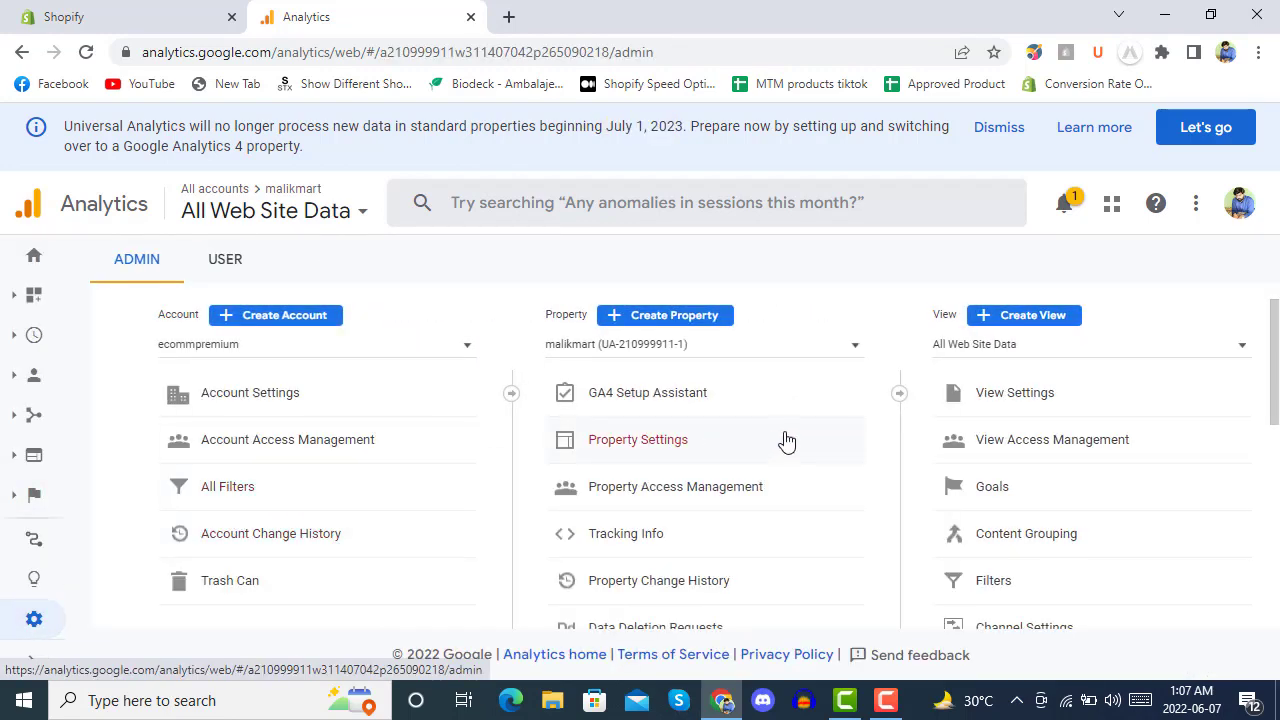
click(718, 400)
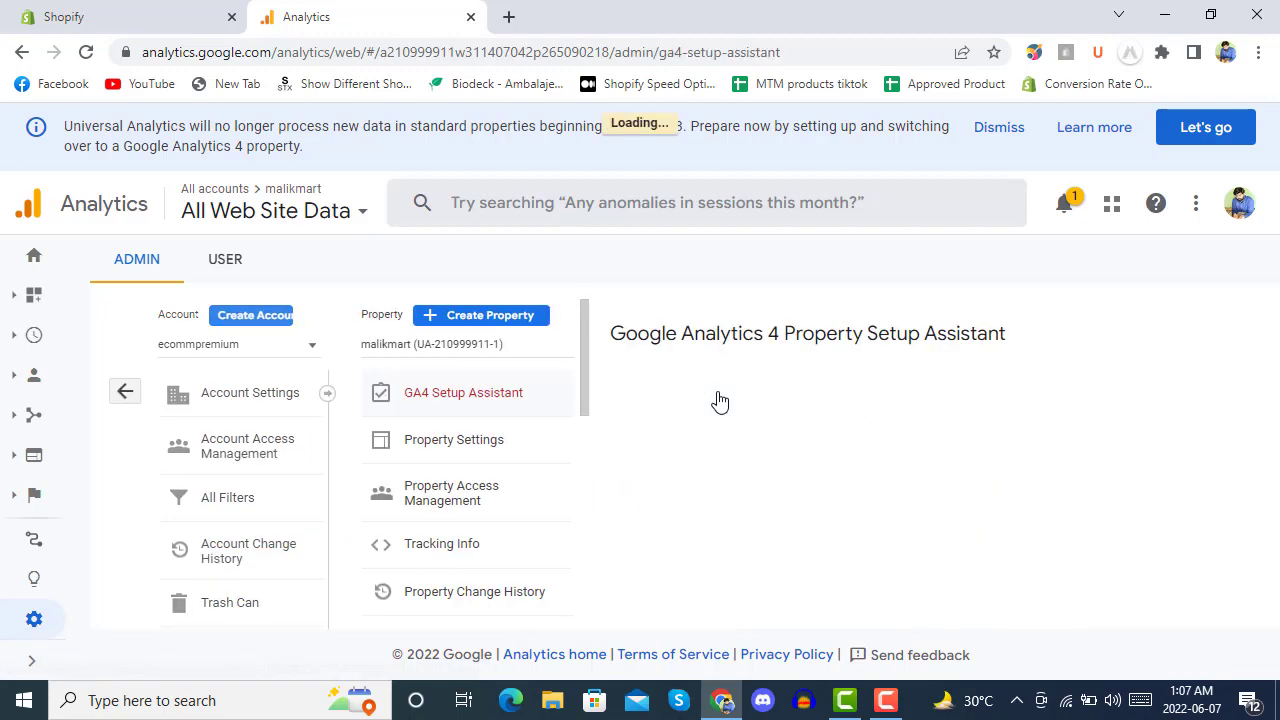
scroll(793, 375, down, 5)
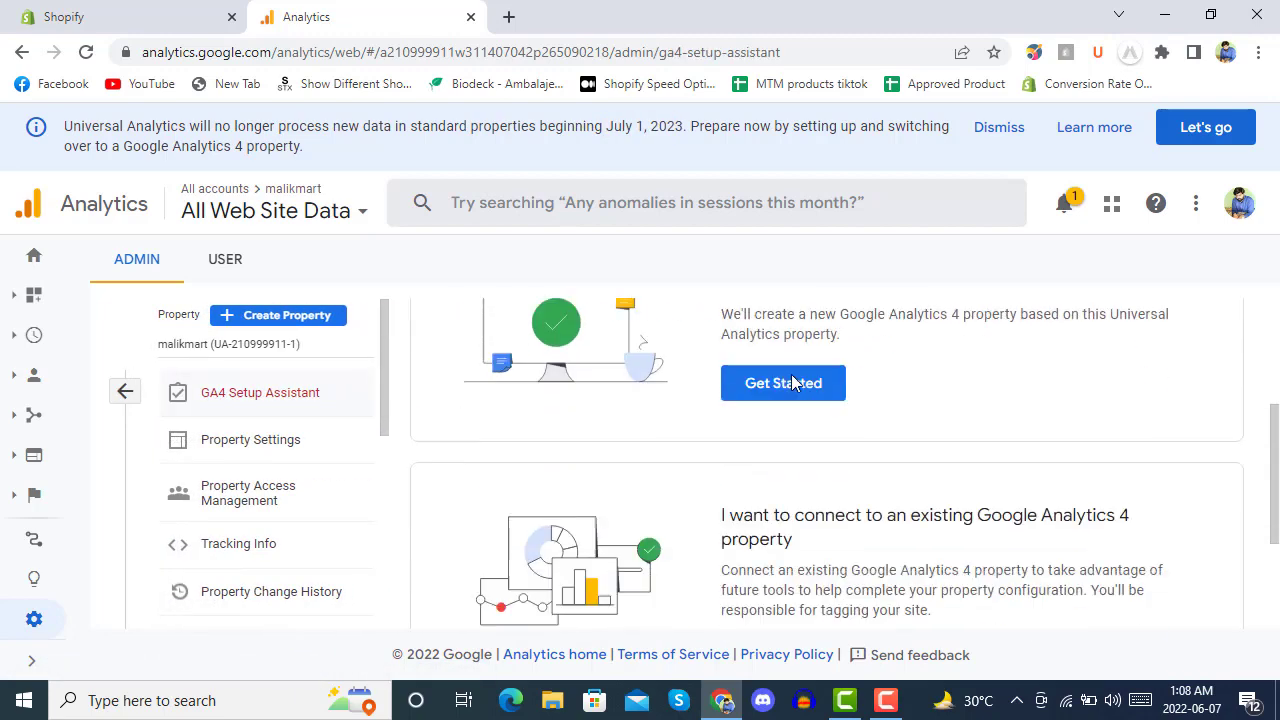
scroll(741, 387, up, 5)
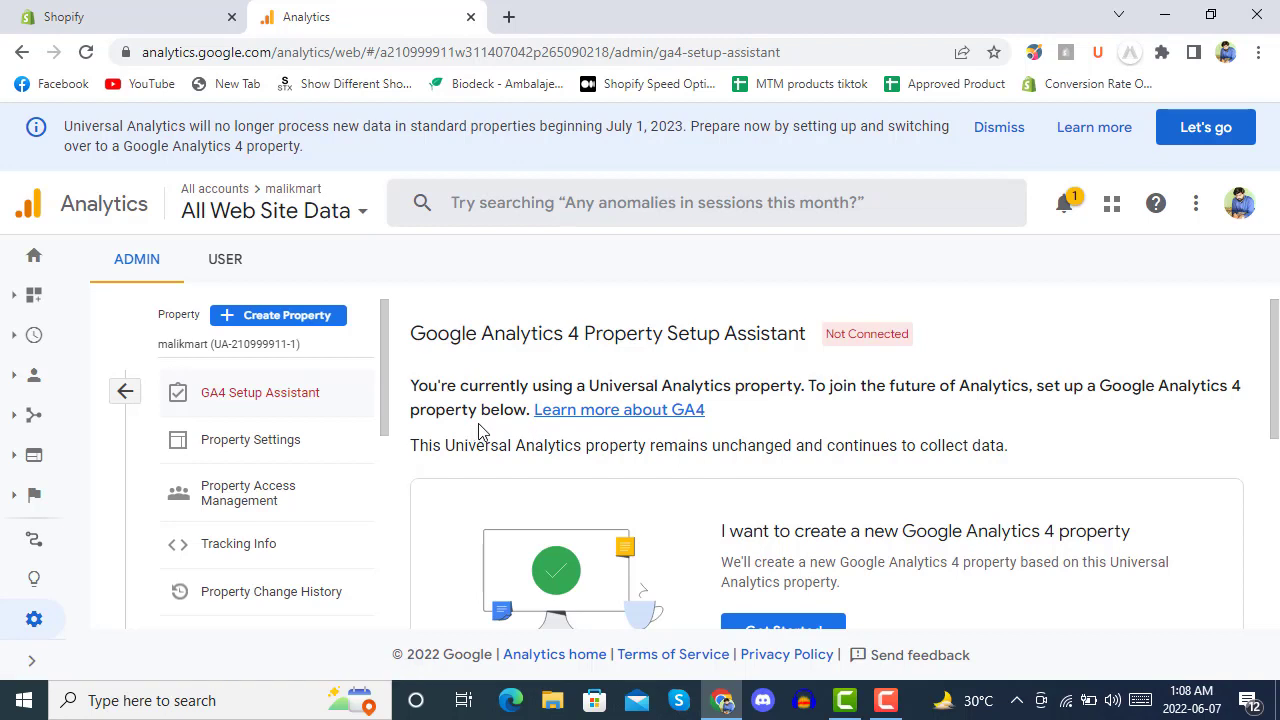
click(200, 450)
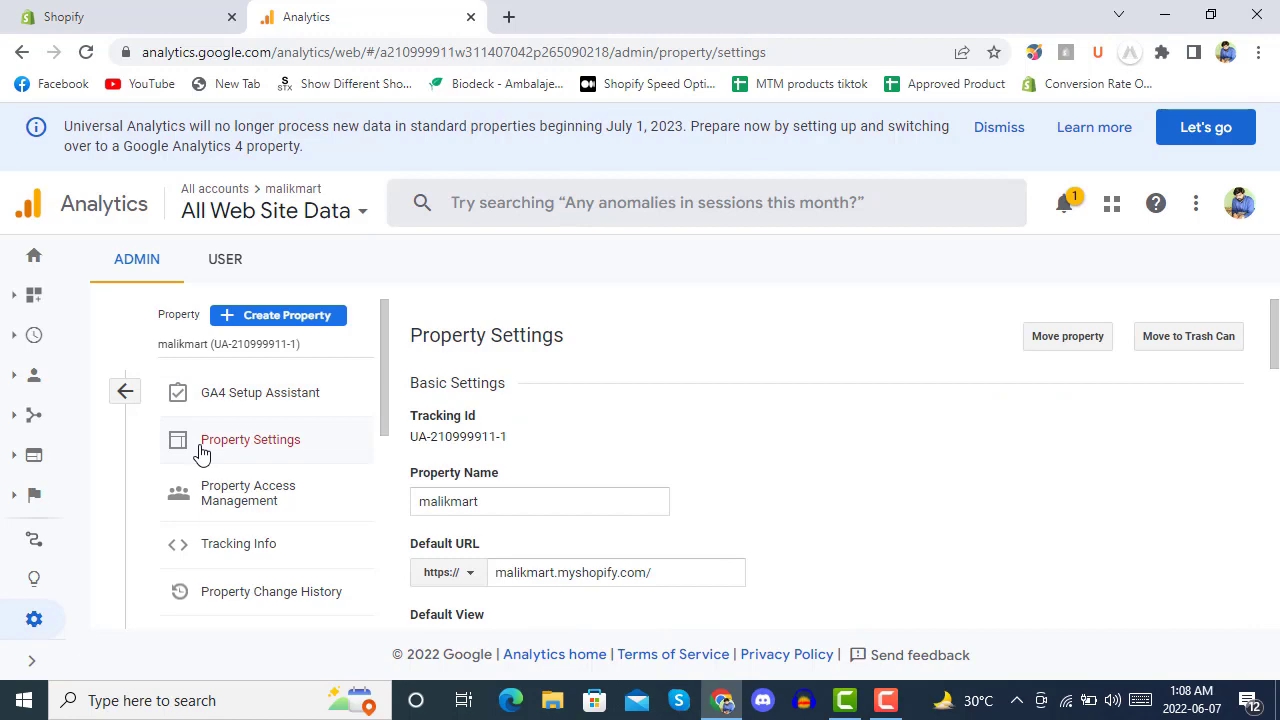
scroll(645, 427, down, 5)
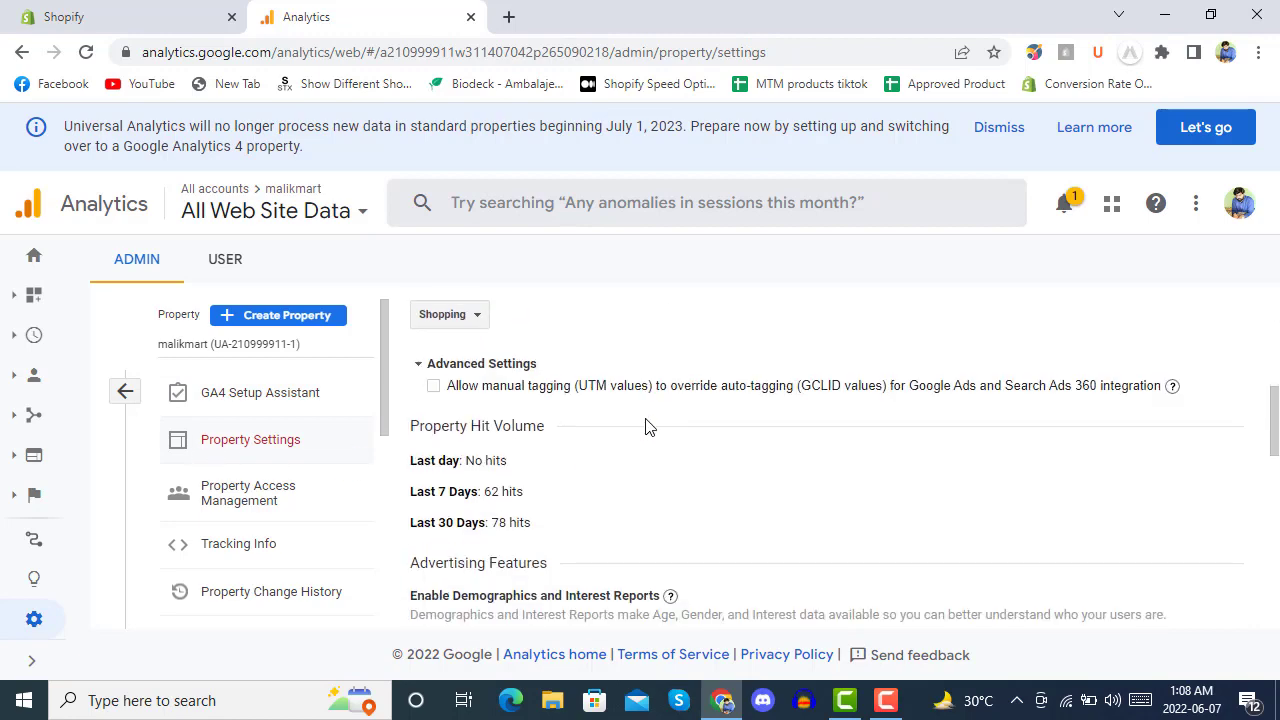
scroll(645, 427, down, 10)
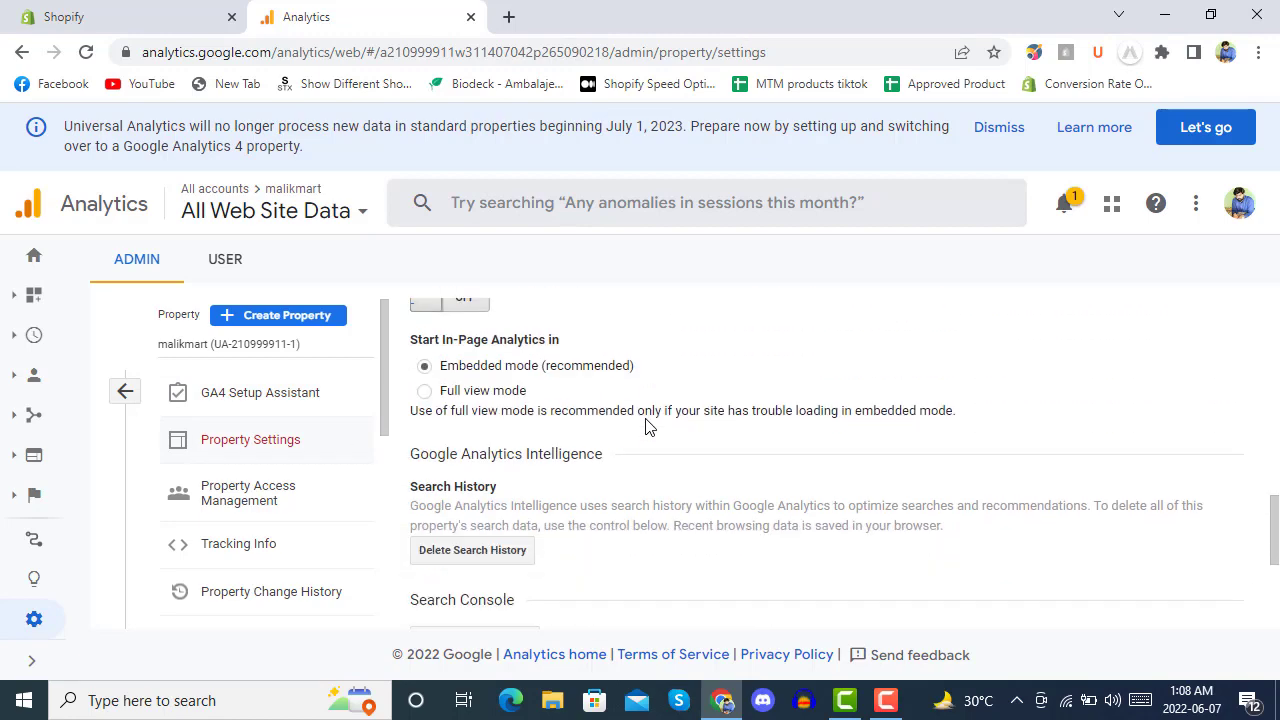
scroll(645, 427, up, 15)
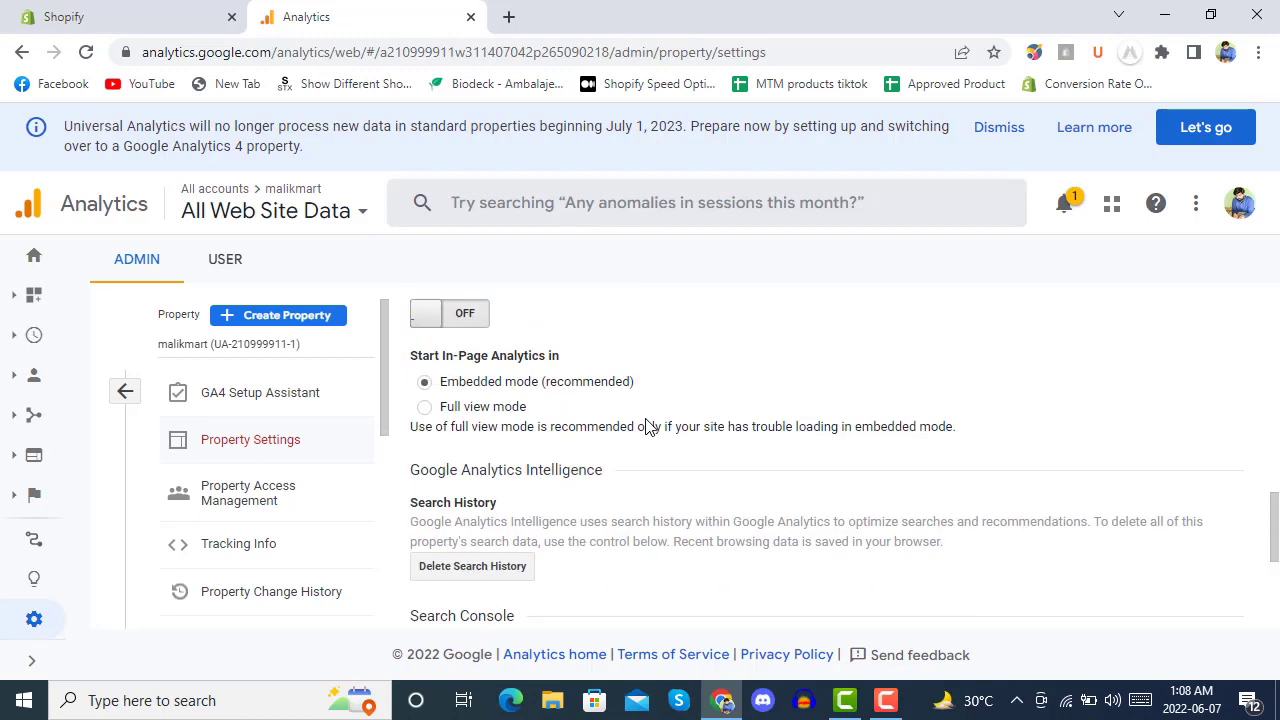
View the property's Tracking Code, then return to the GA4 Setup Assistant showing Not Connected.
click(241, 550)
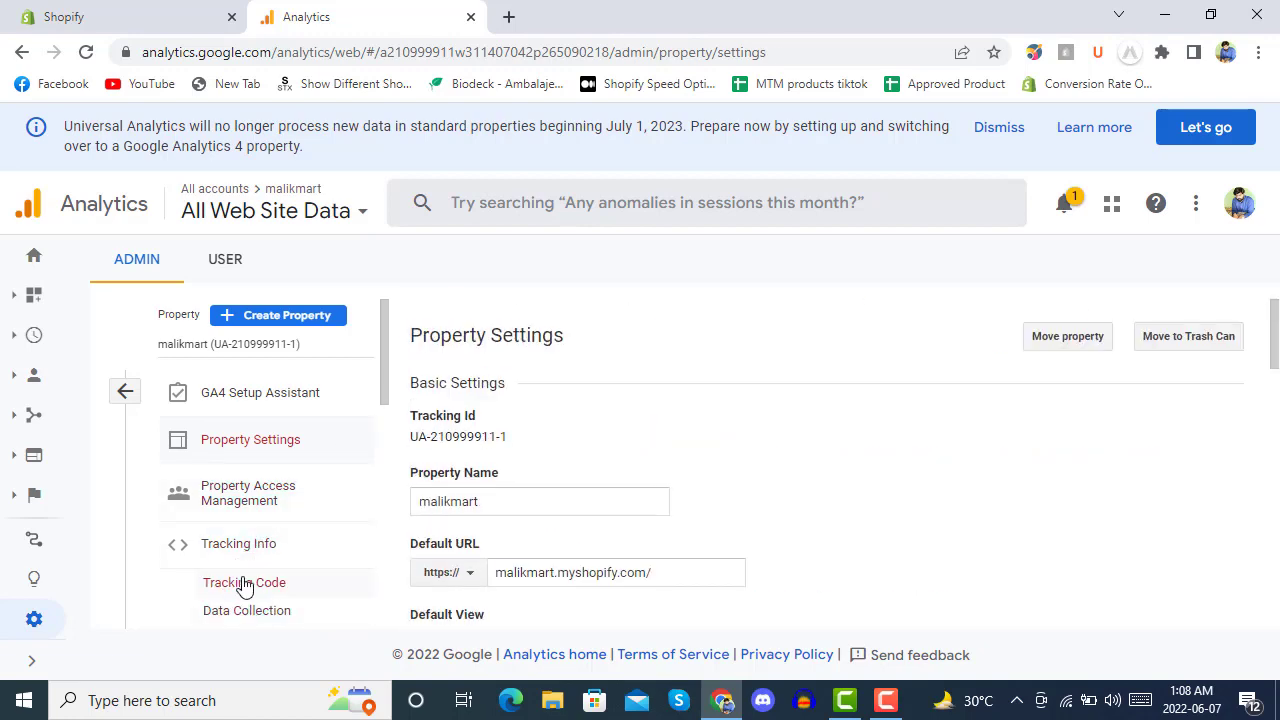
click(245, 584)
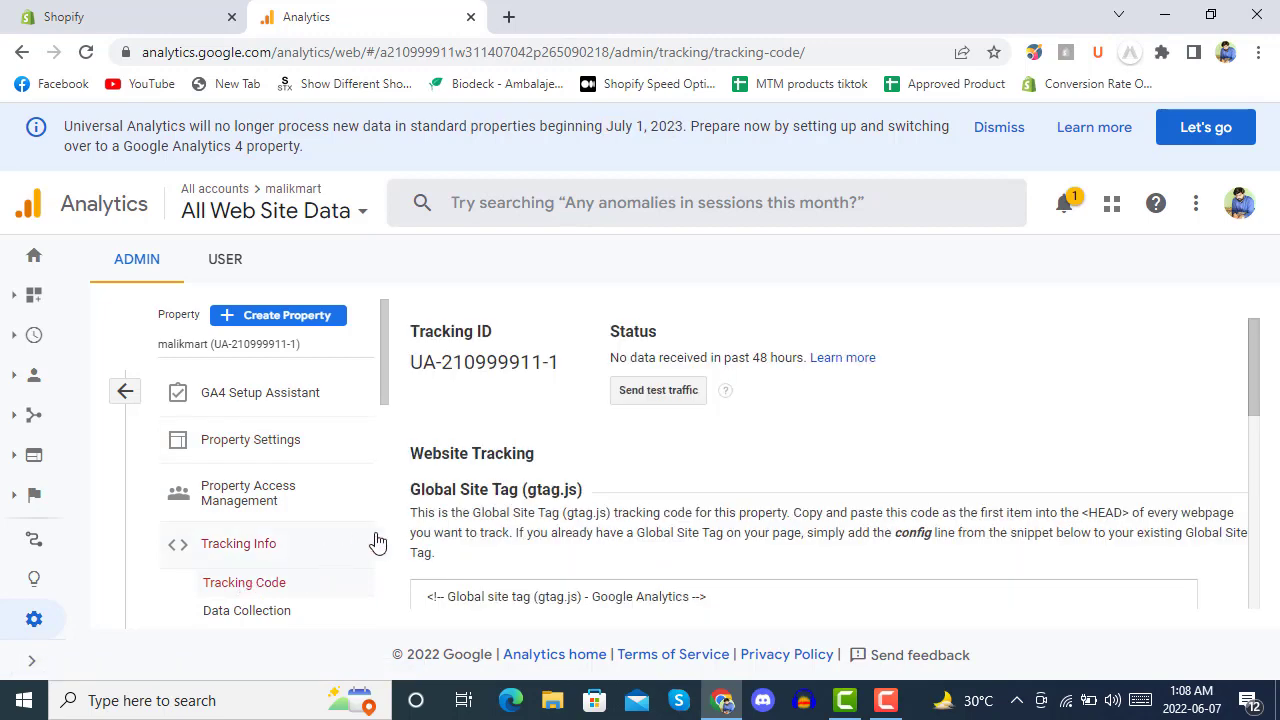
scroll(505, 427, down, 5)
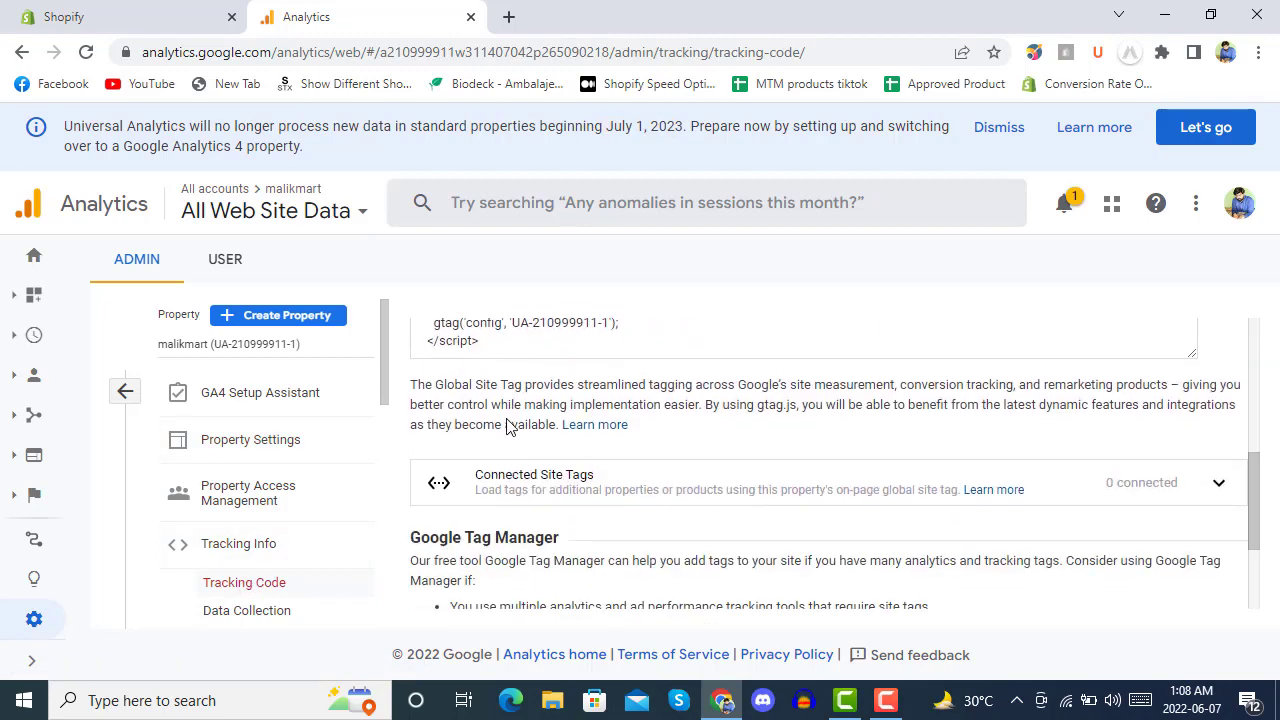
scroll(507, 425, down, 2)
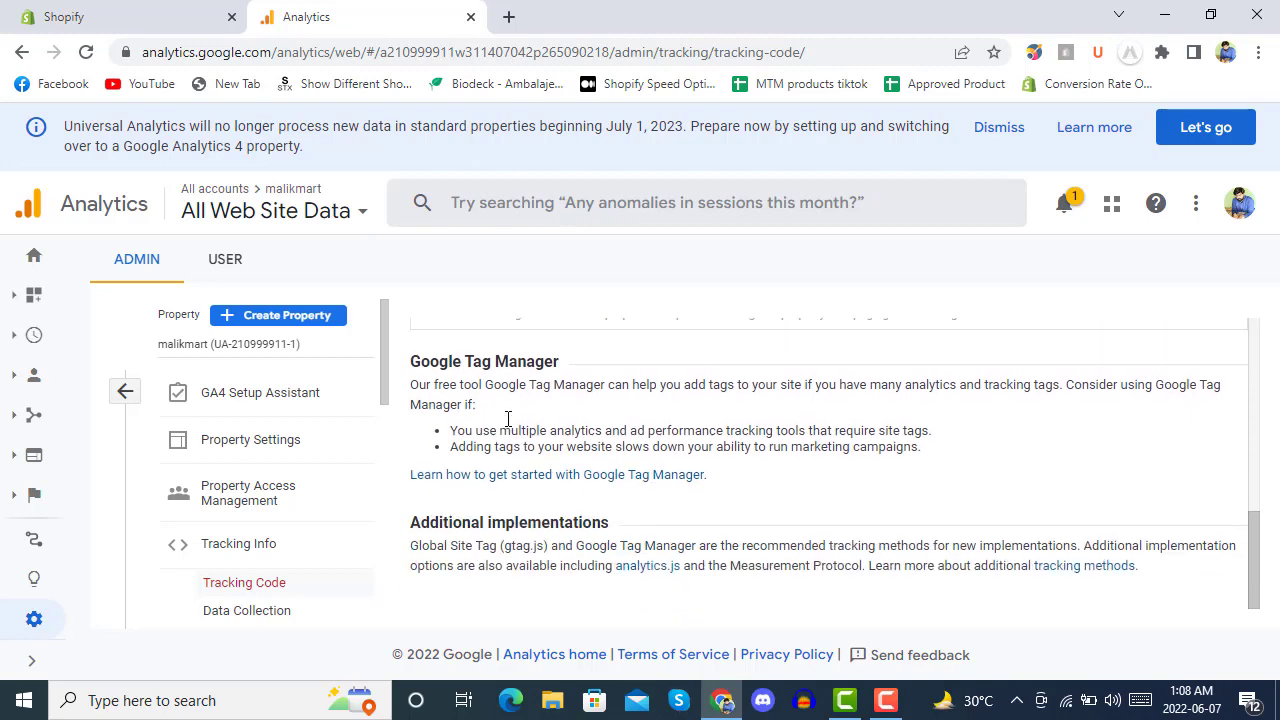
scroll(507, 418, up, 5)
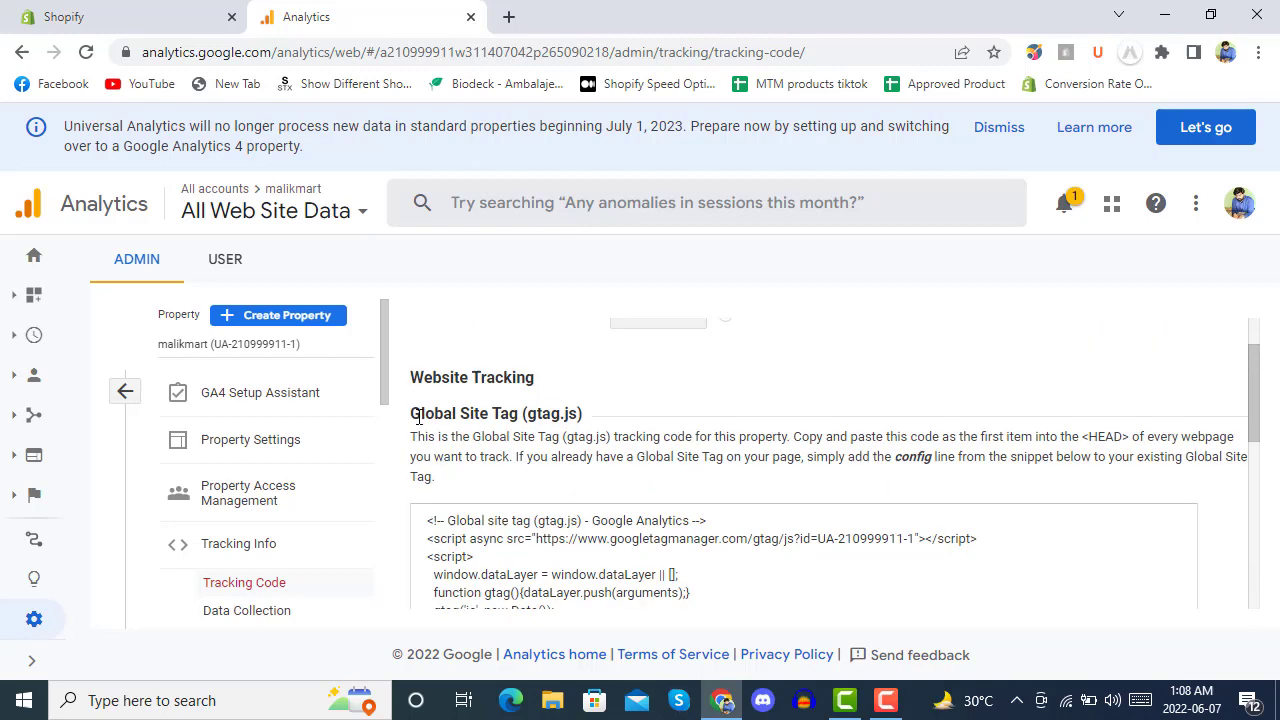
click(220, 405)
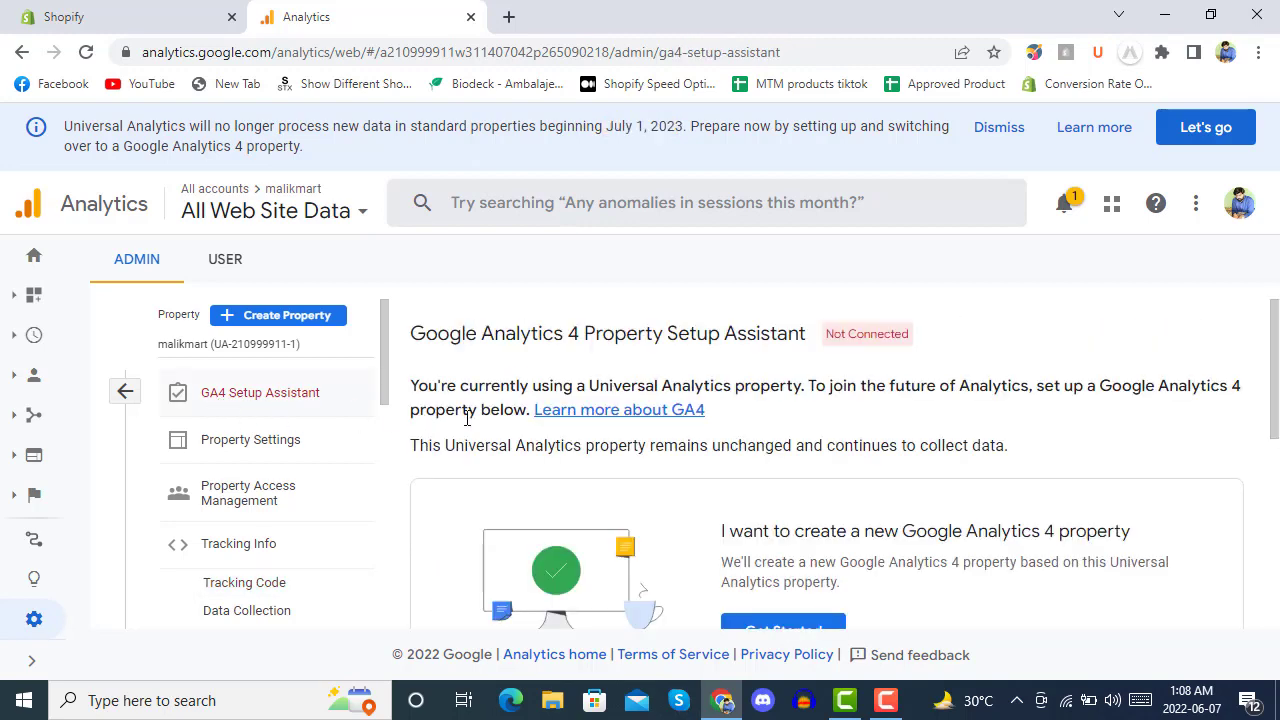
scroll(466, 418, down, 2)
scroll(466, 418, down, 3)
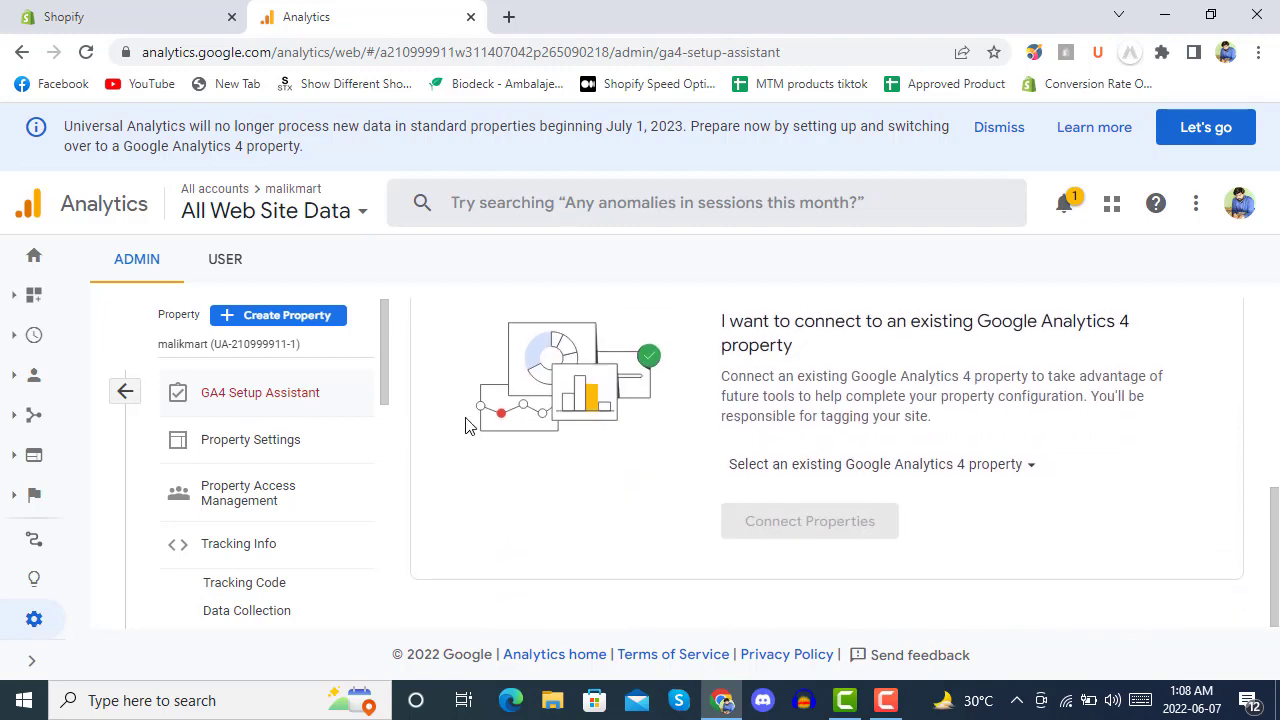
scroll(466, 424, up, 5)
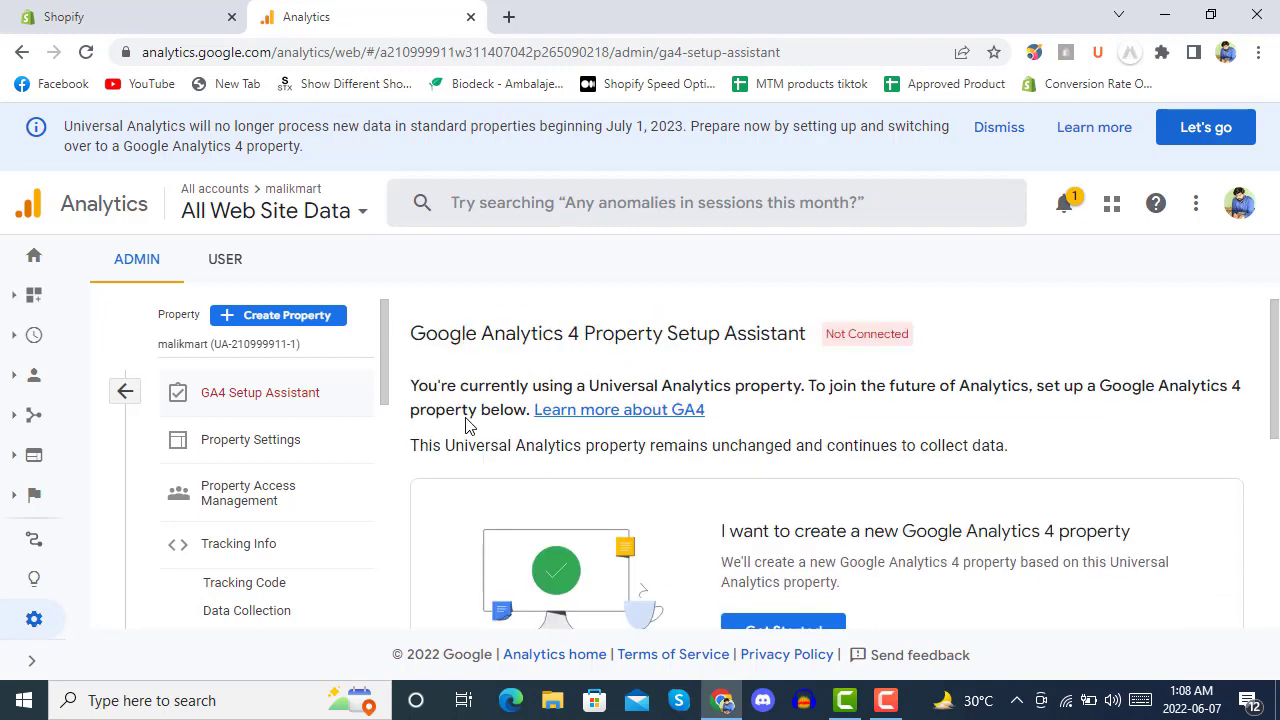
click(226, 262)
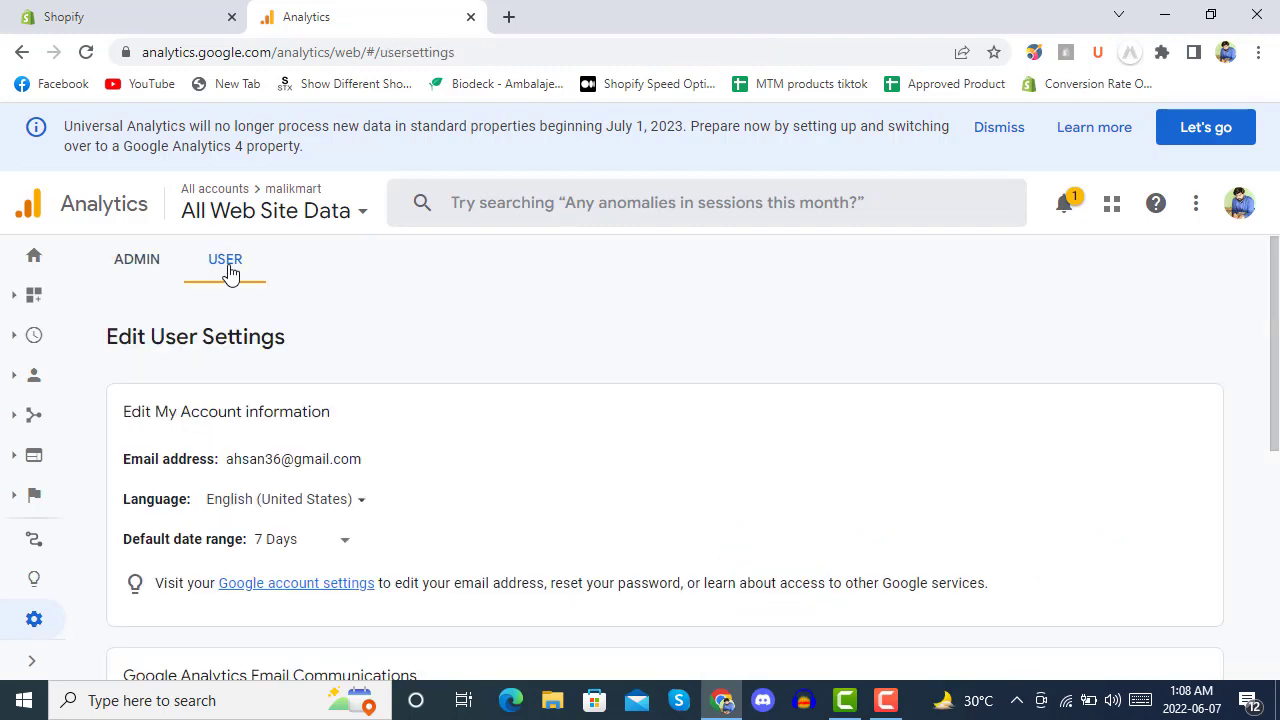
click(130, 270)
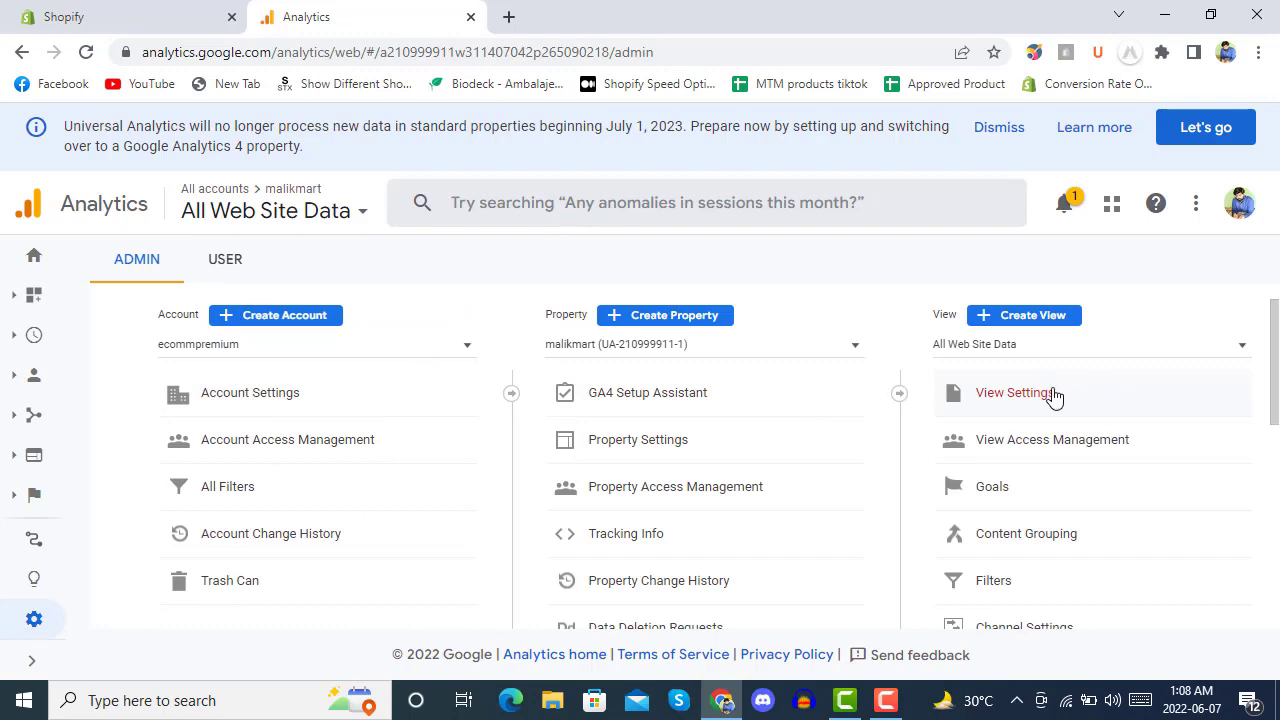
scroll(1053, 395, down, 3)
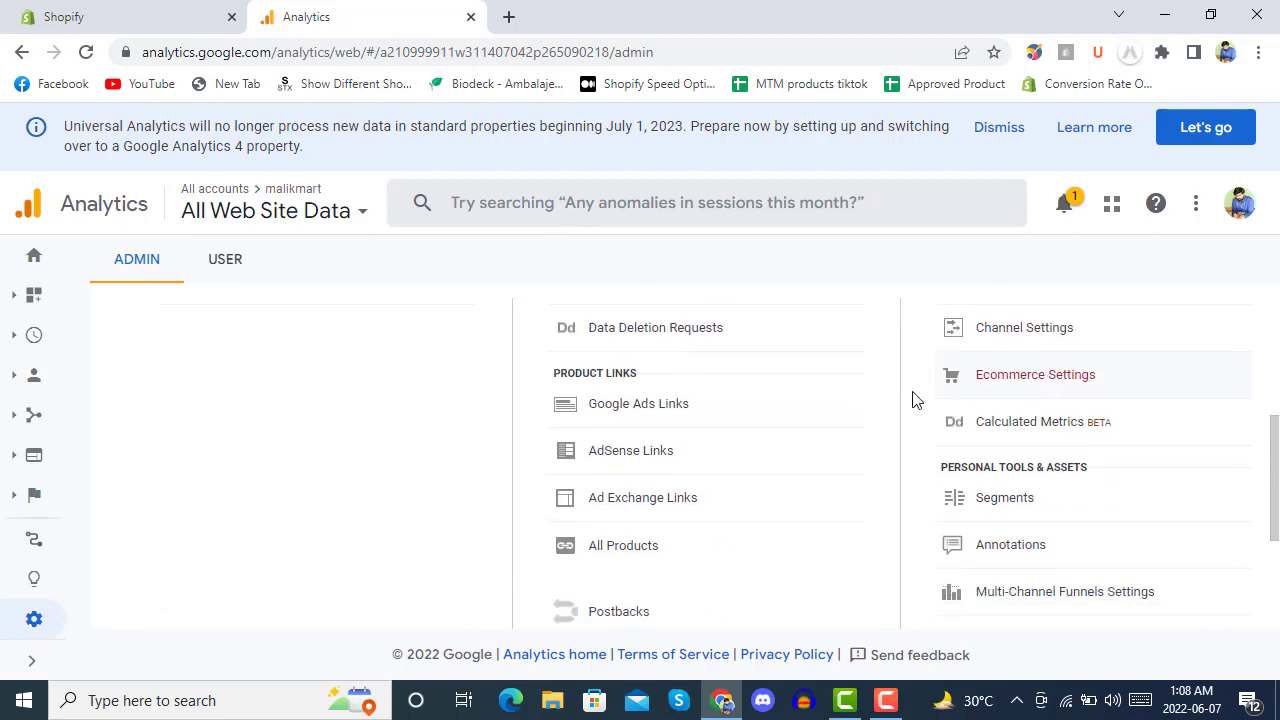
scroll(731, 408, down, 2)
scroll(731, 408, up, 5)
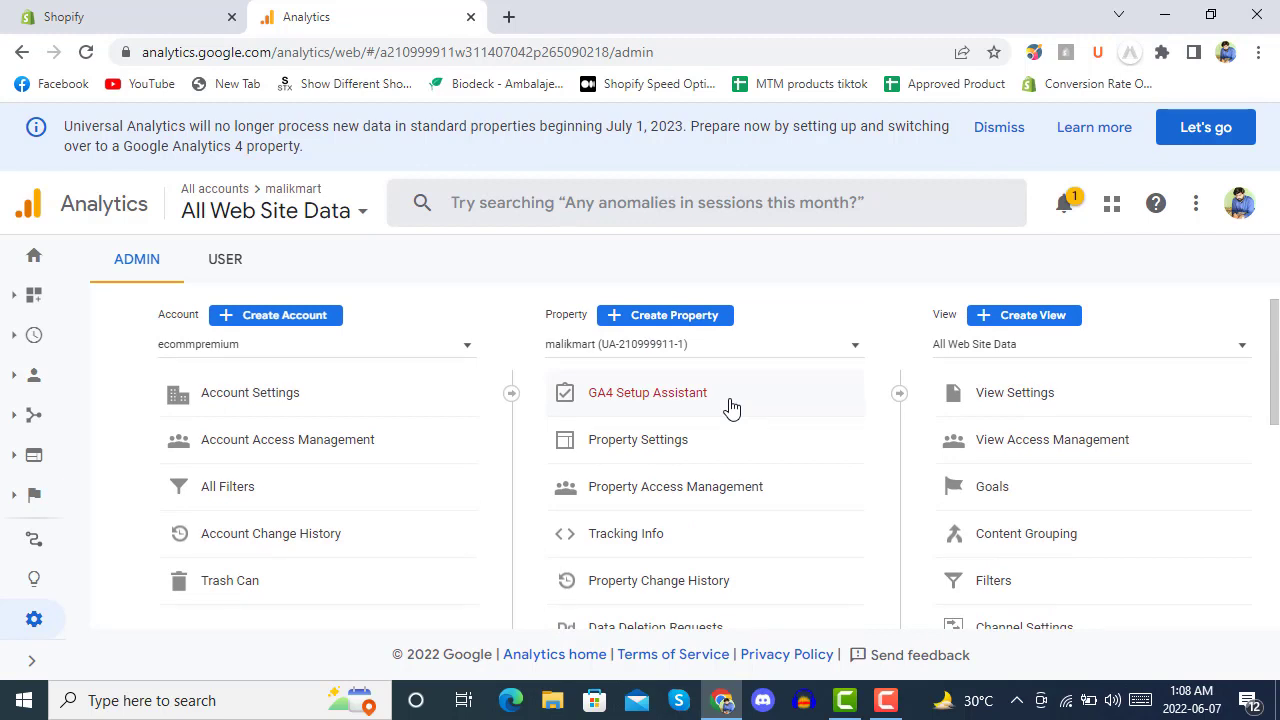
click(677, 396)
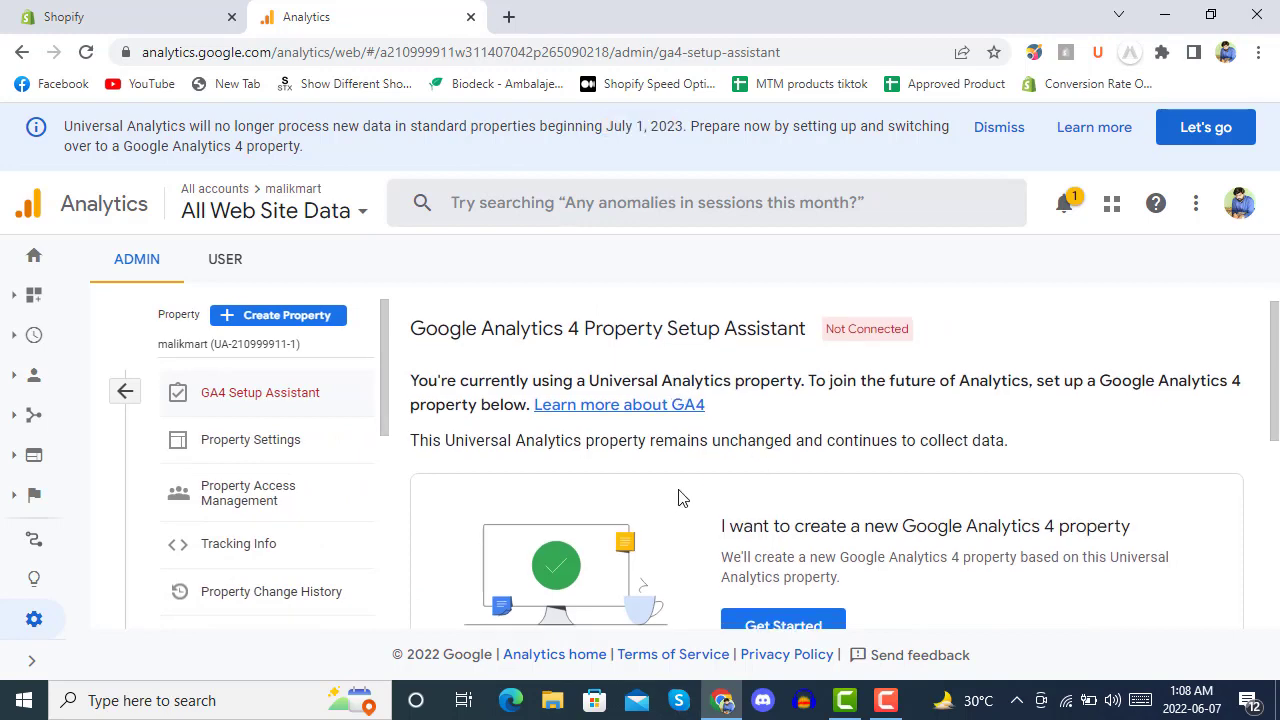
Pick ecommpremium from the existing GA4 properties list in the setup assistant.
scroll(677, 497, down, 5)
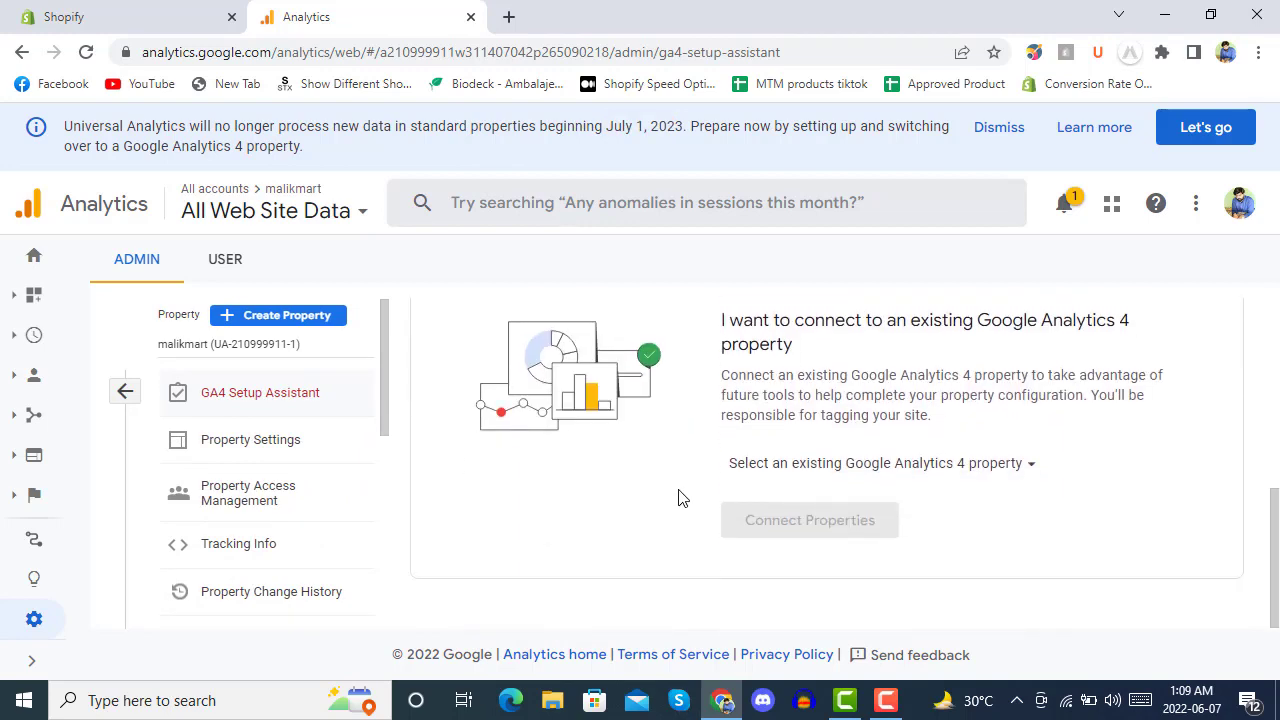
click(1002, 468)
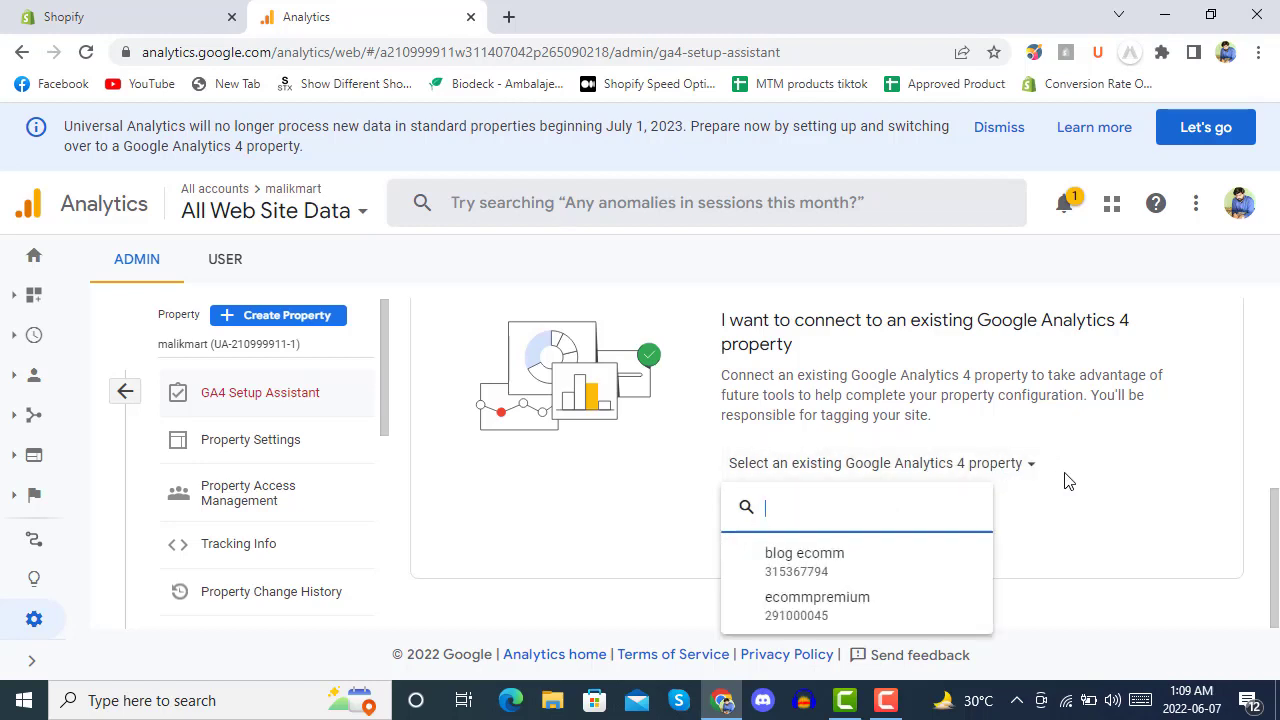
click(851, 612)
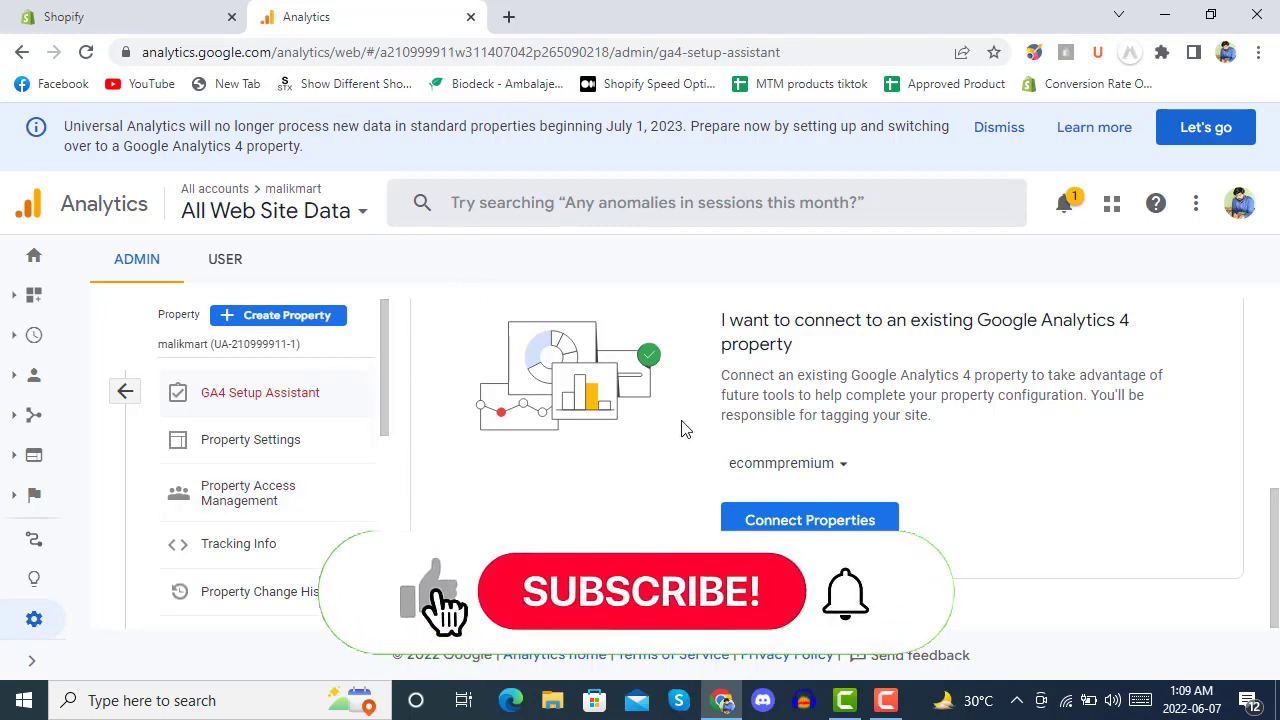
scroll(685, 425, up, 5)
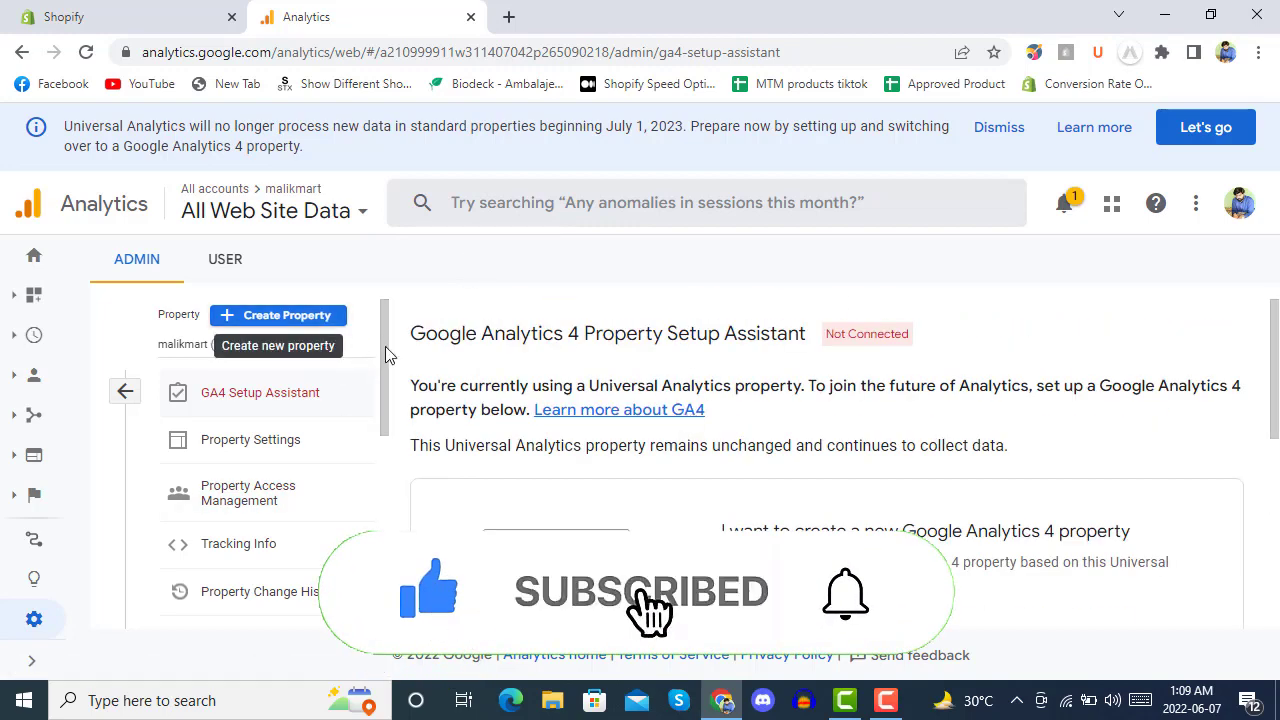
scroll(717, 396, down, 2)
click(790, 435)
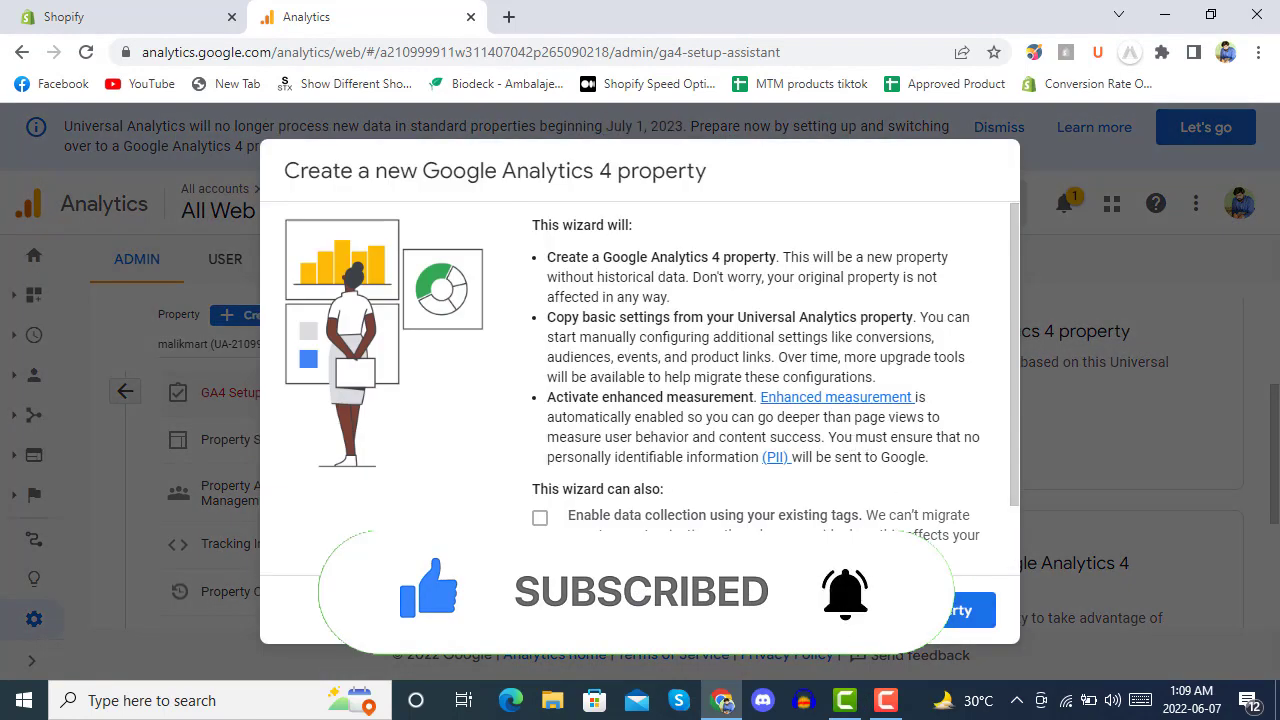
scroll(716, 519, down, 2)
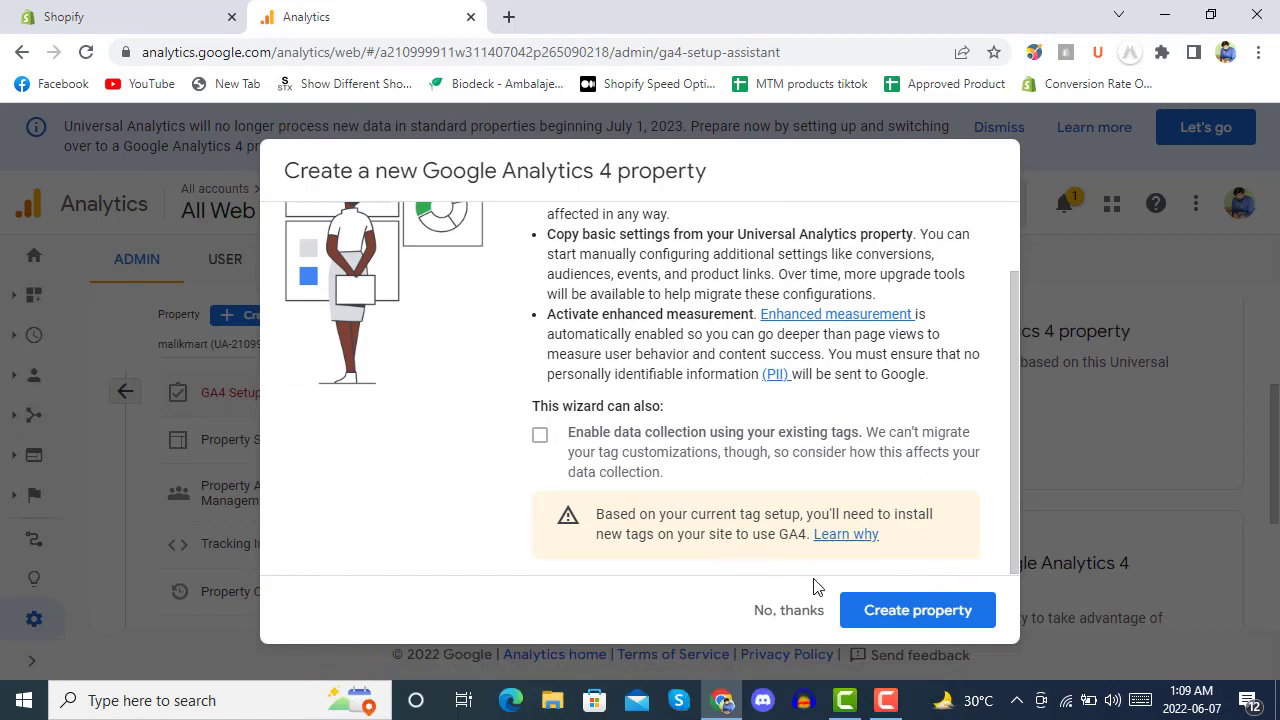
click(785, 611)
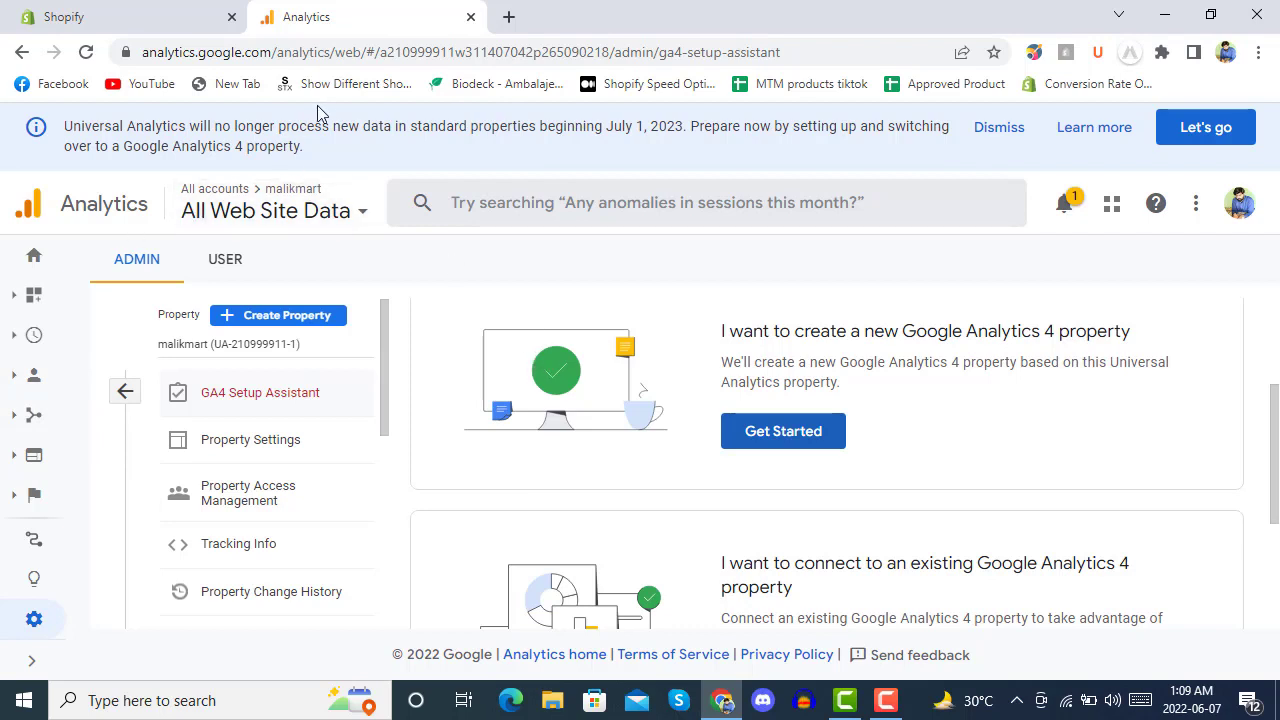
Search 'google tag' in a new Chrome tab and open the Google Tag Manager site.
click(512, 19)
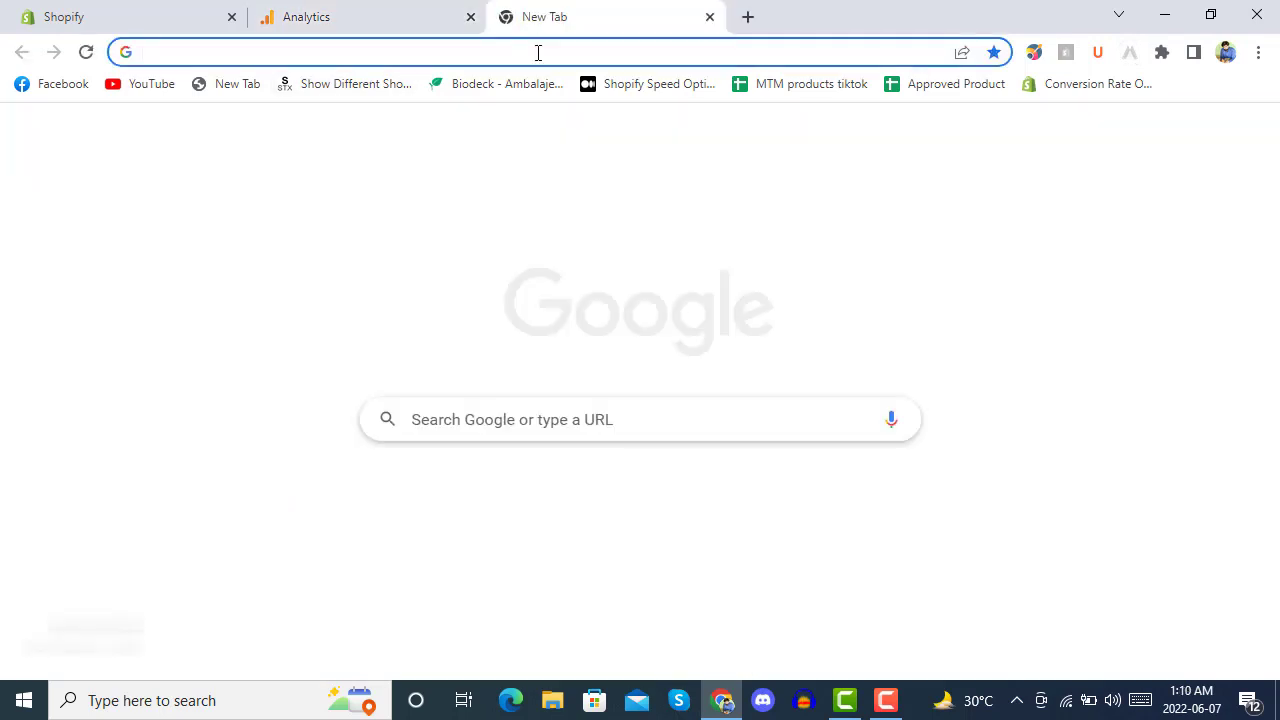
text(google tag)
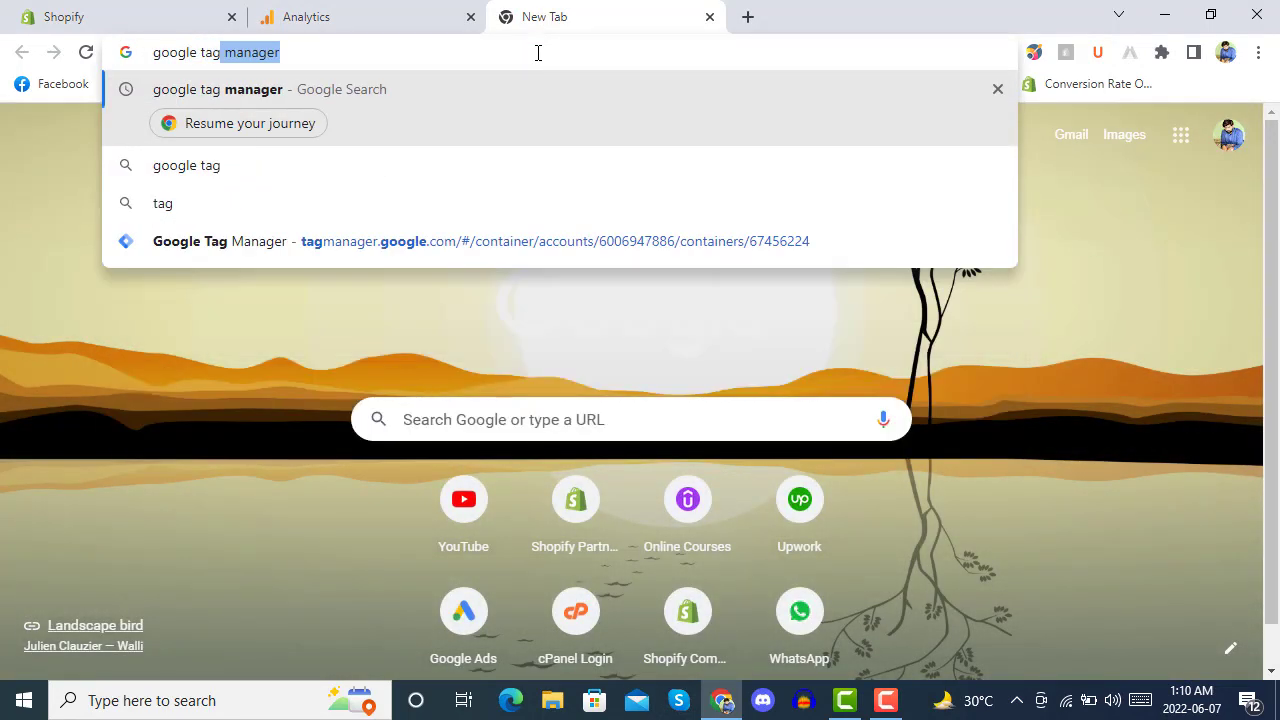
key(Return)
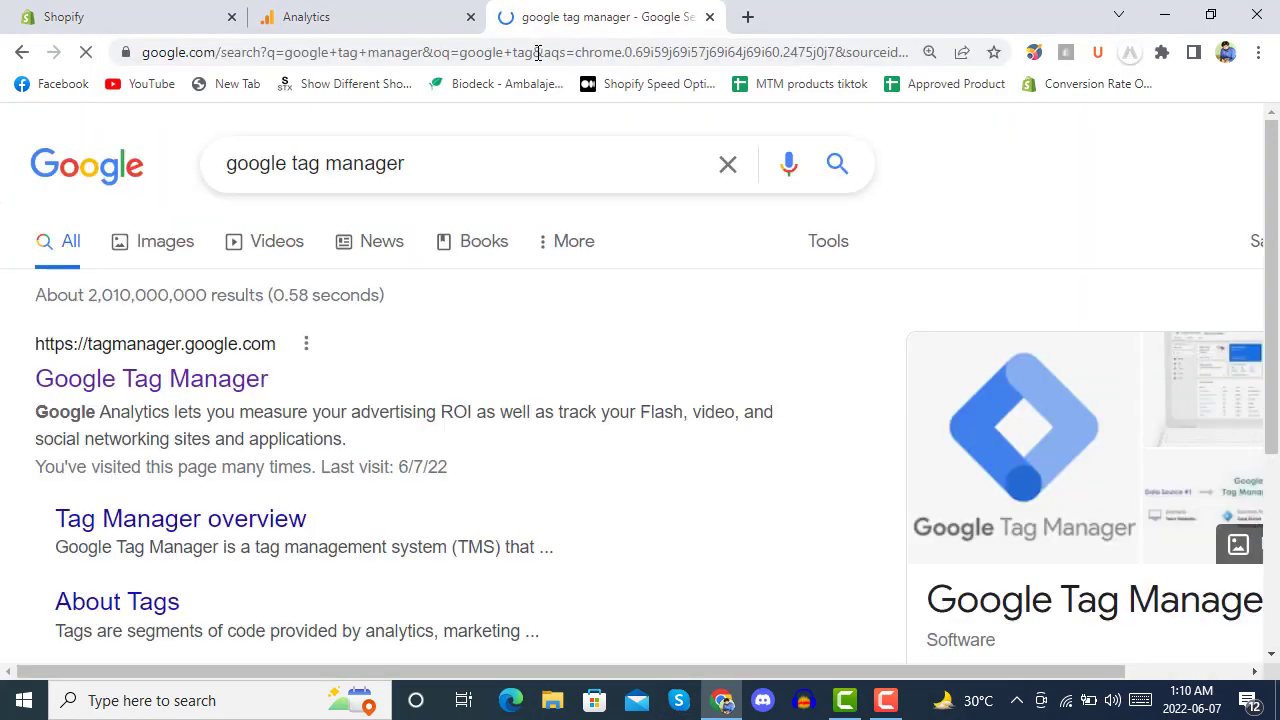
click(137, 390)
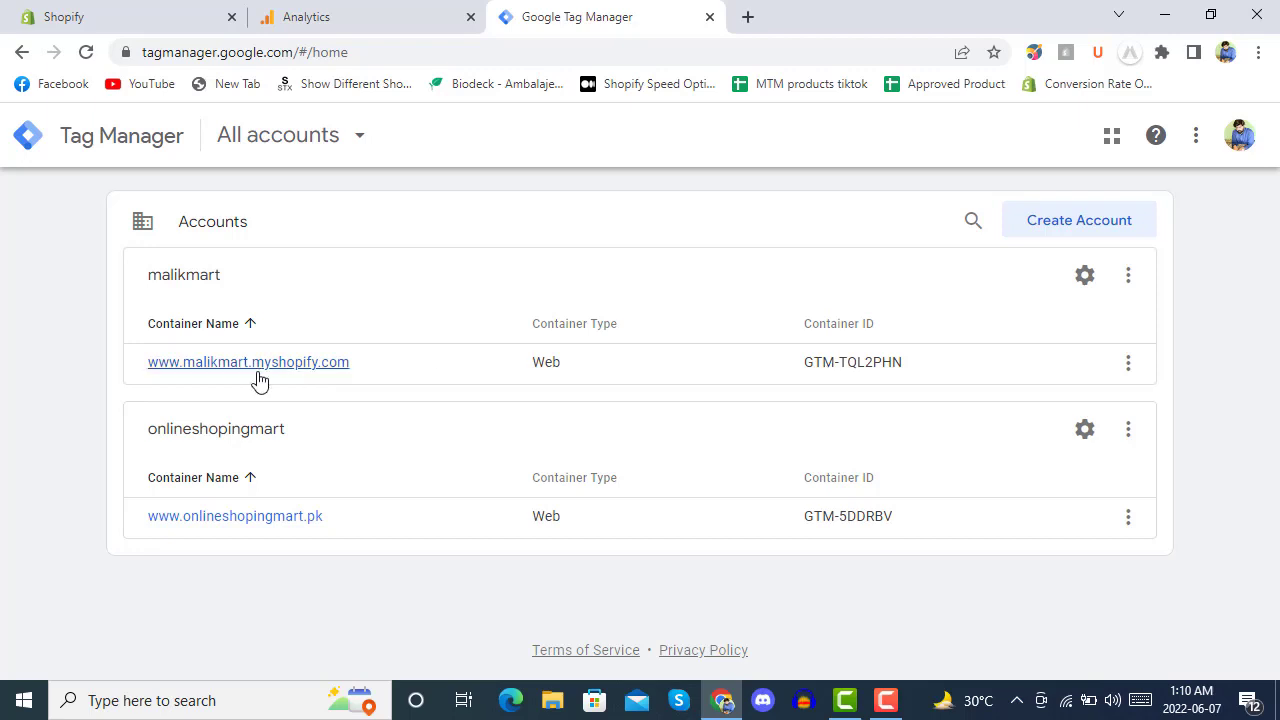
click(217, 379)
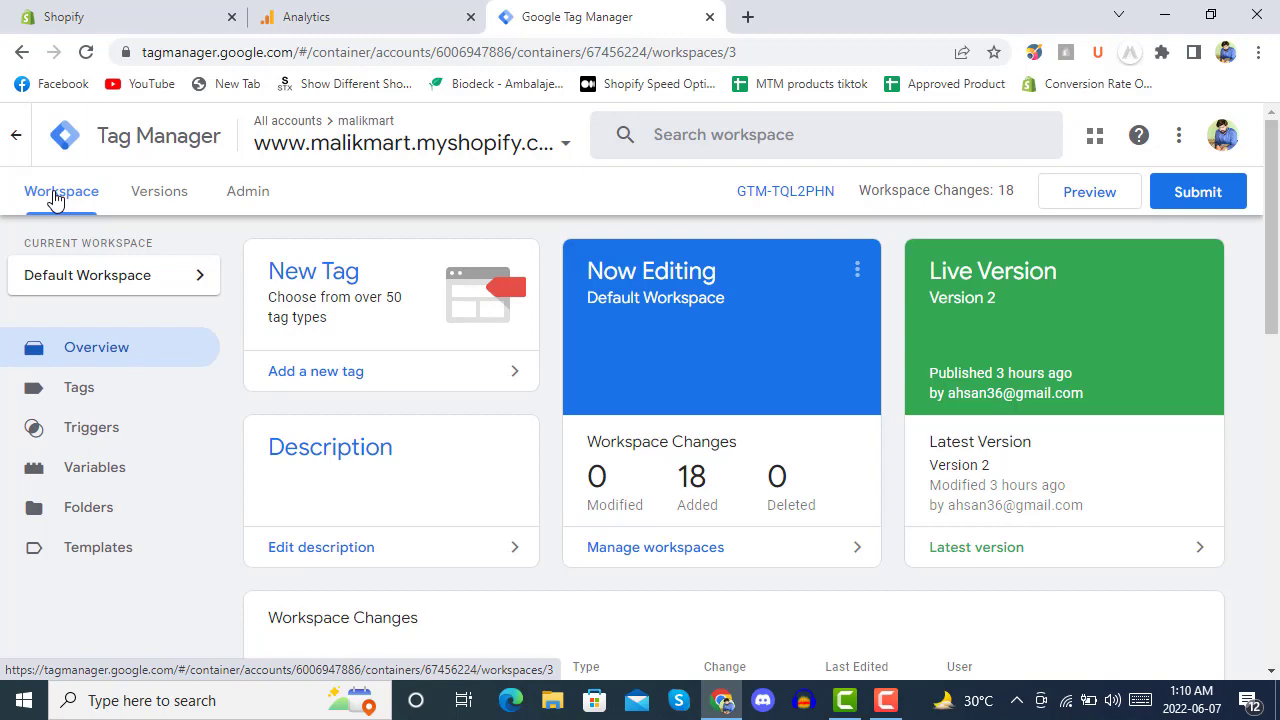
click(522, 142)
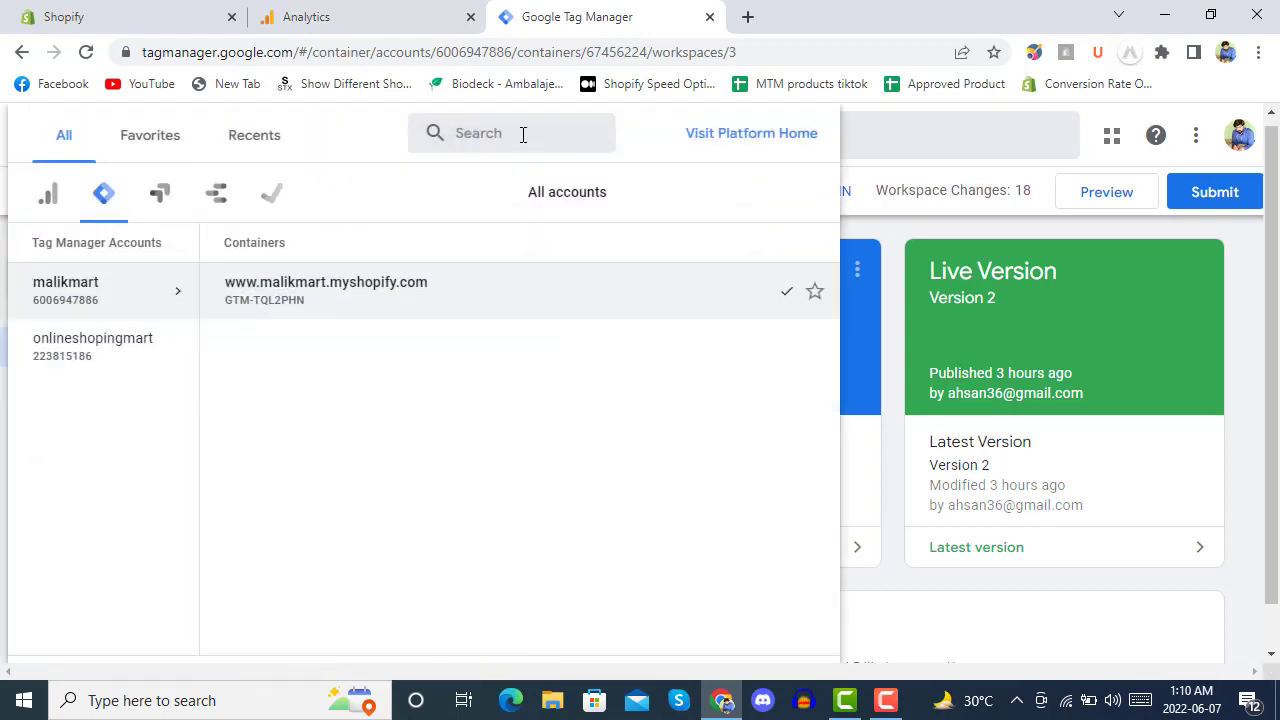
click(450, 300)
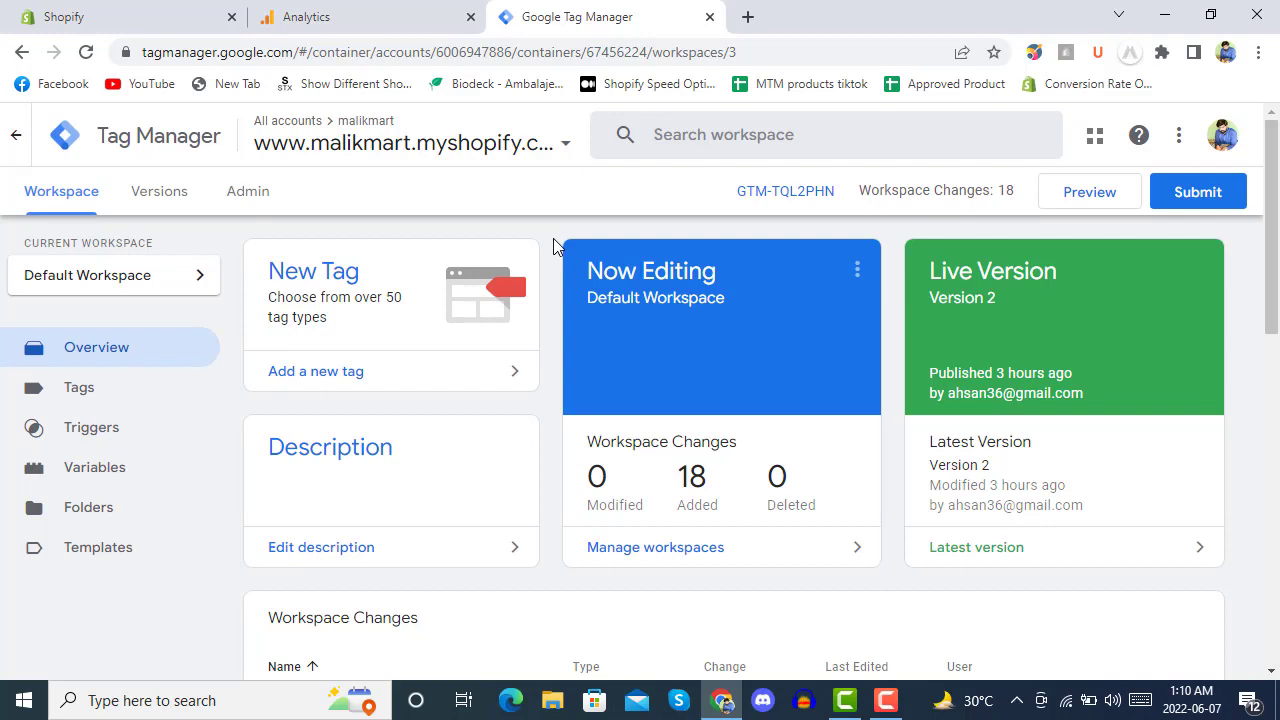
scroll(557, 247, down, 1)
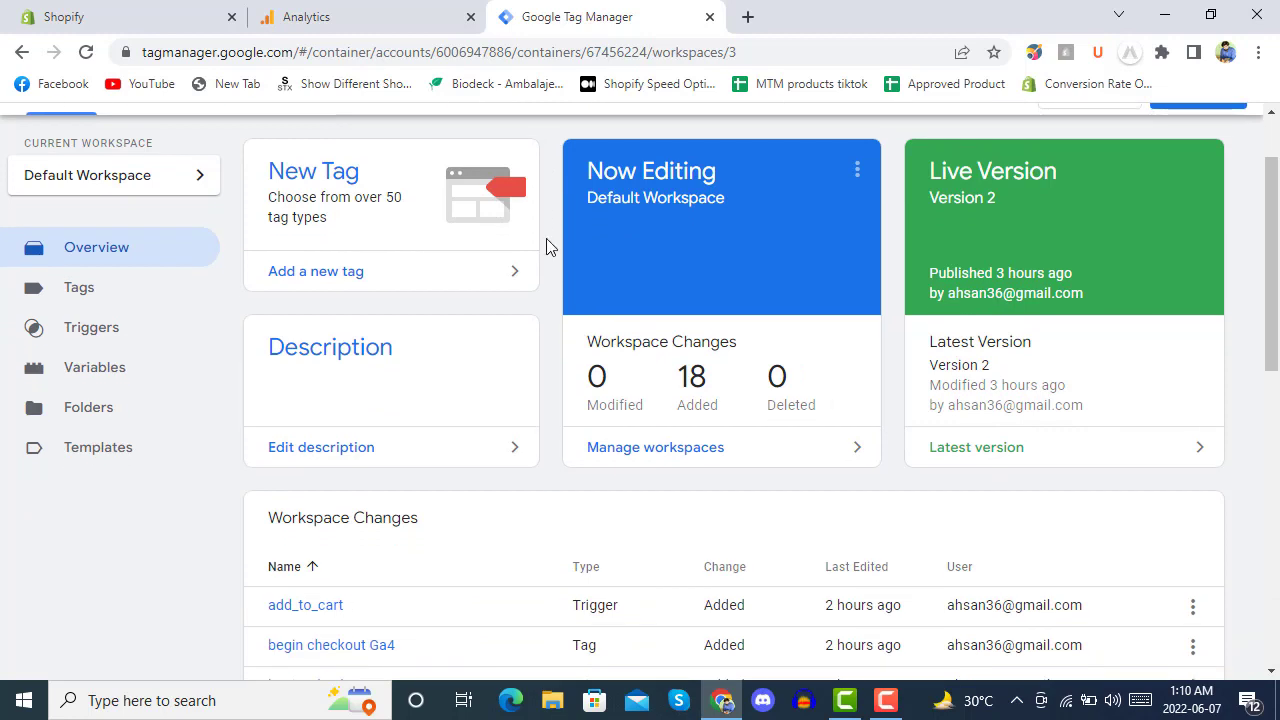
click(88, 304)
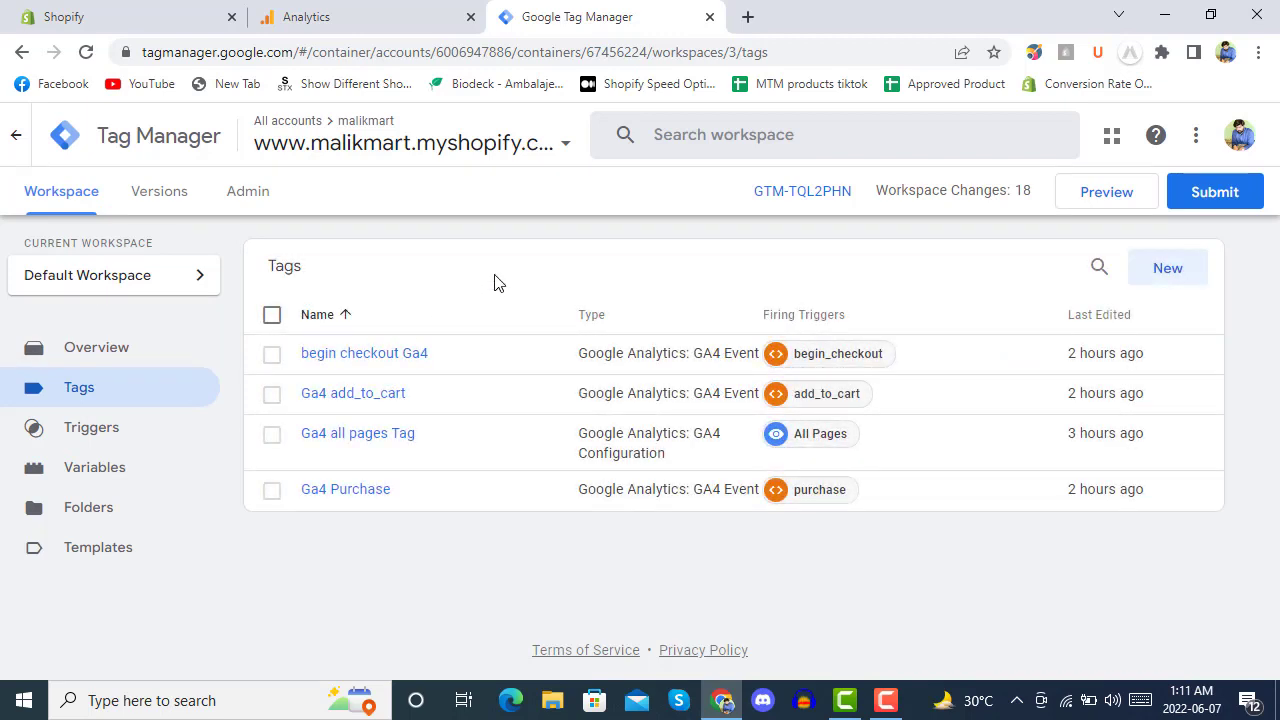
Create a new GA4 Event tag using Ga4 all pages Tag as its configuration.
click(1168, 270)
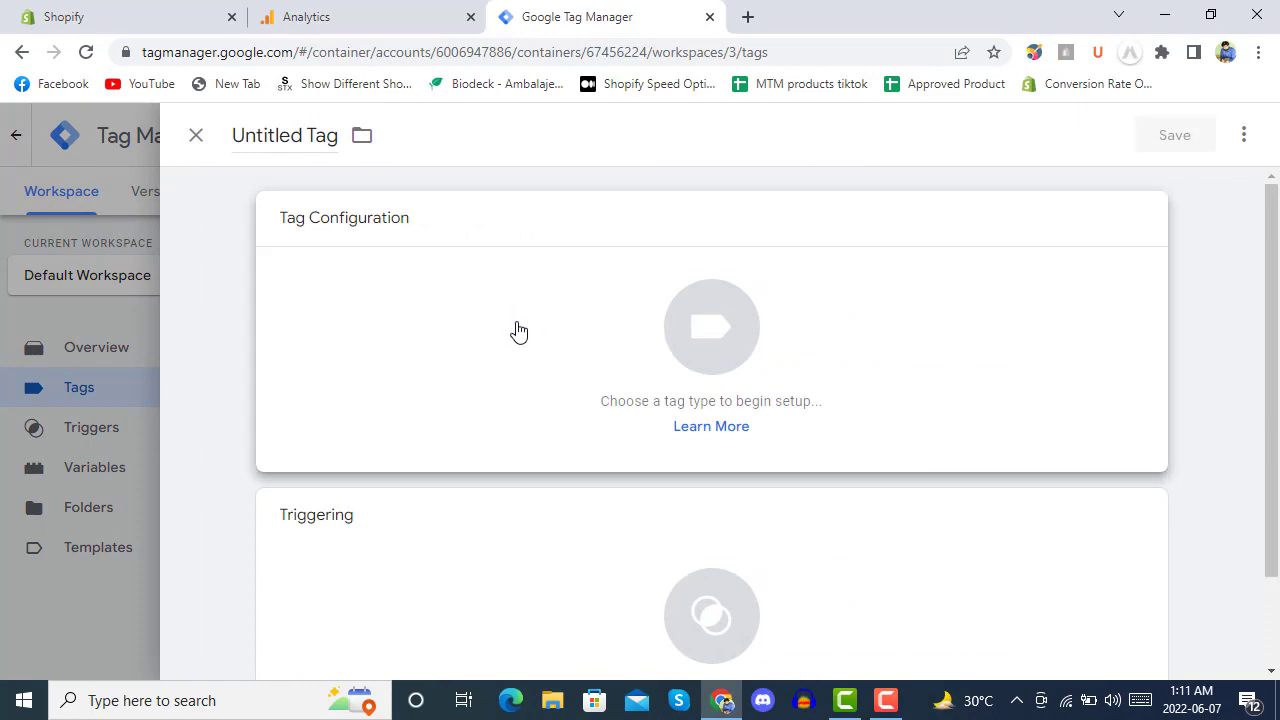
click(541, 395)
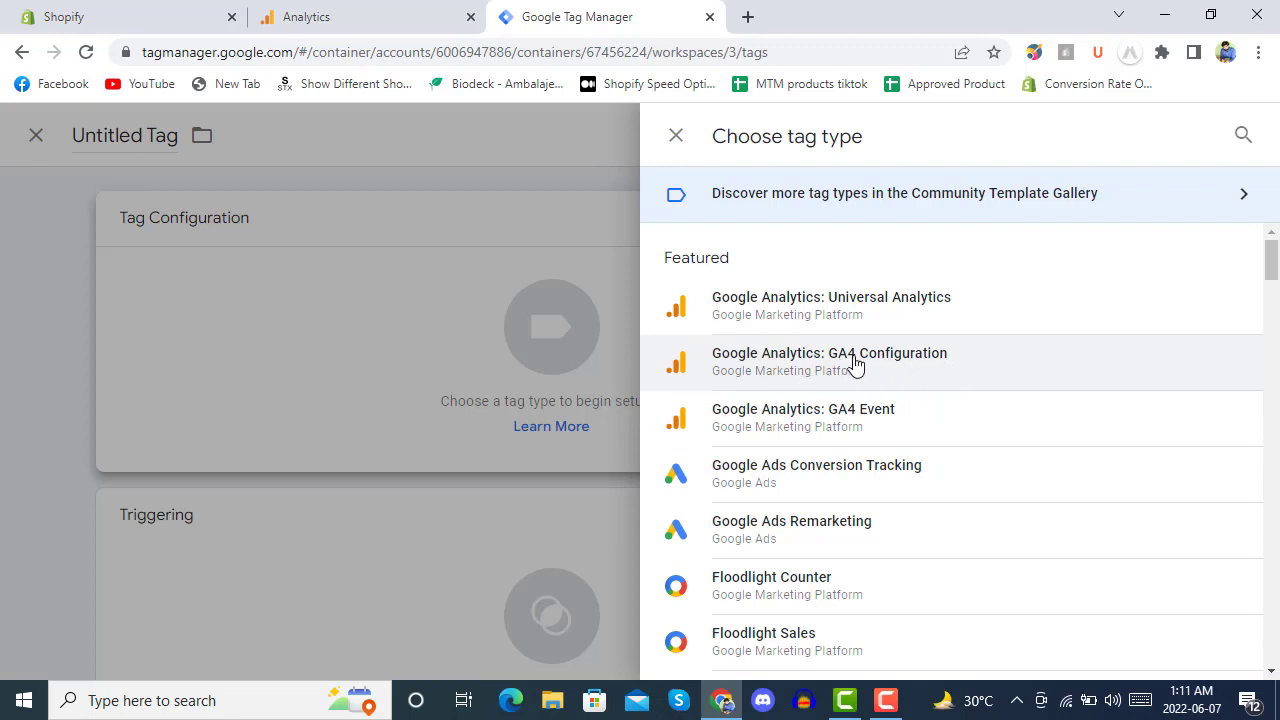
click(822, 418)
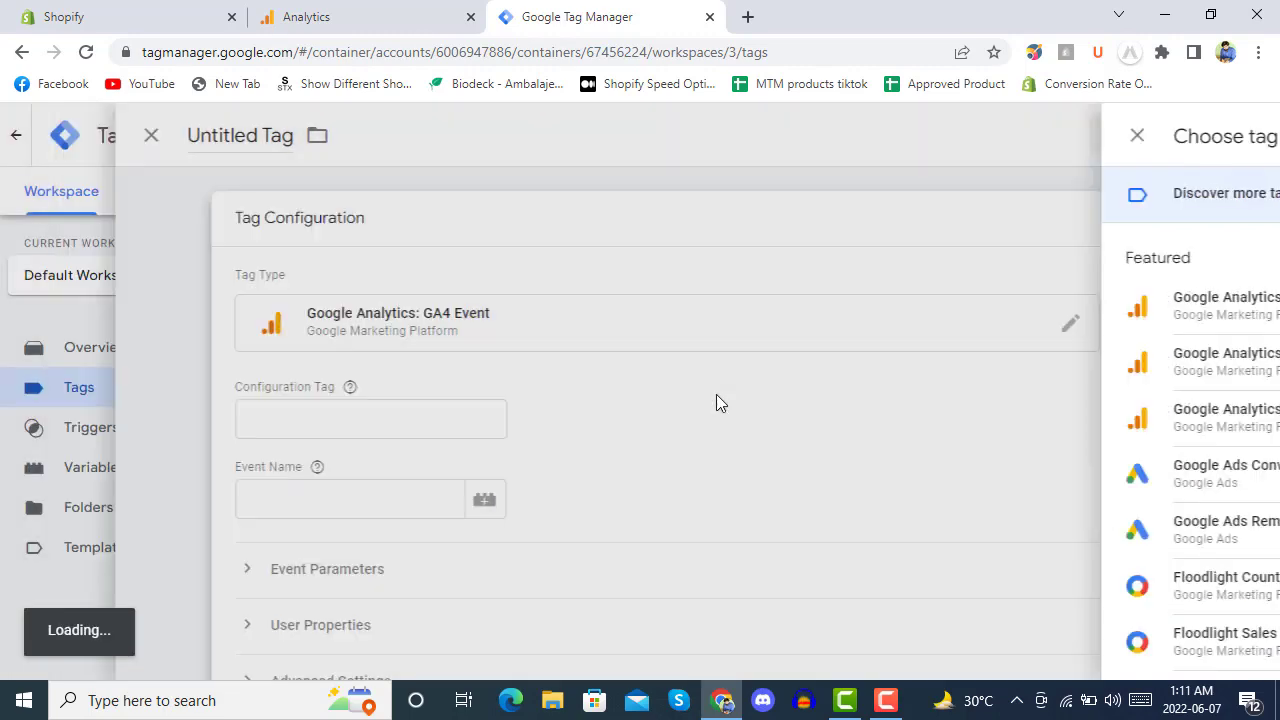
click(495, 425)
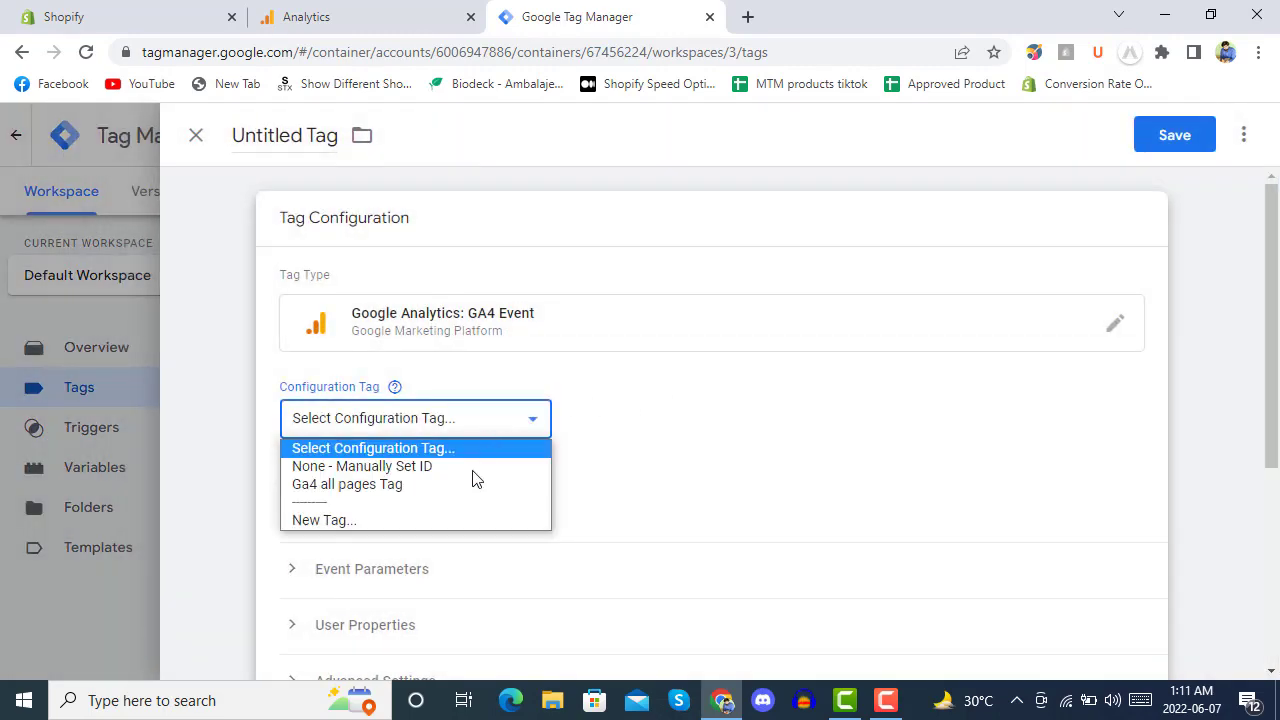
click(352, 487)
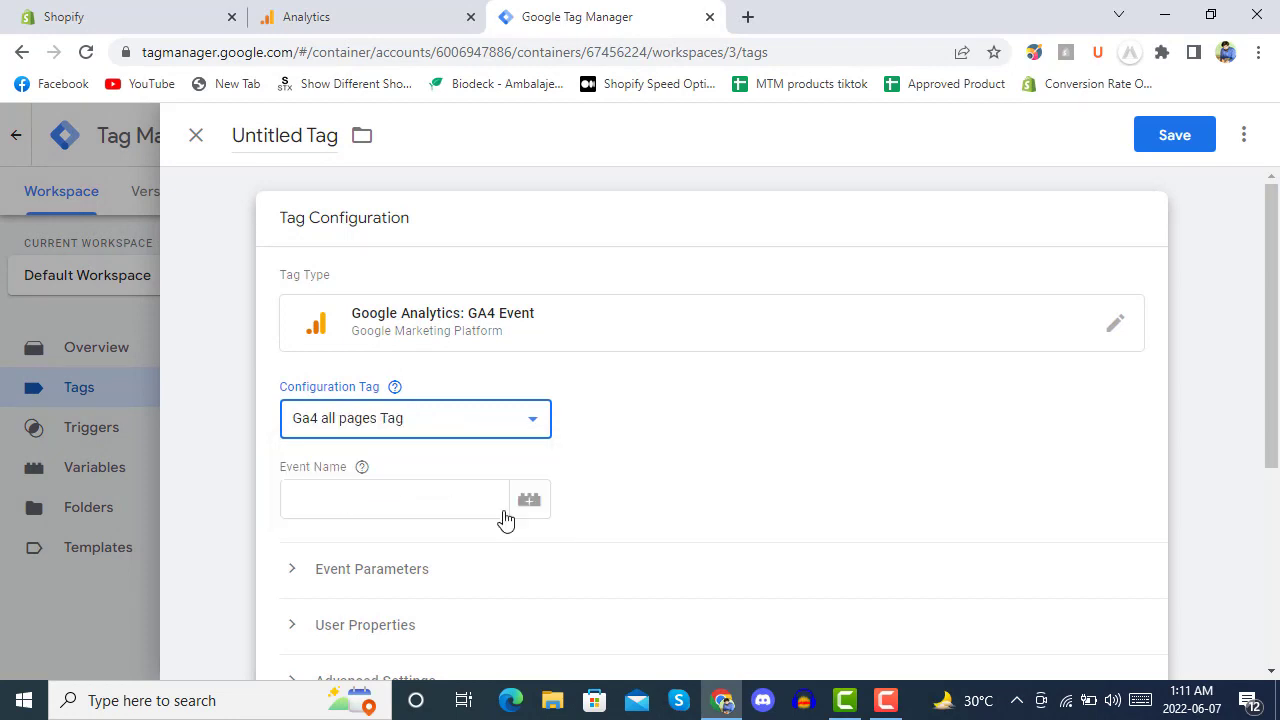
Set the event name to purchase and expand the Event Parameters section.
click(439, 505)
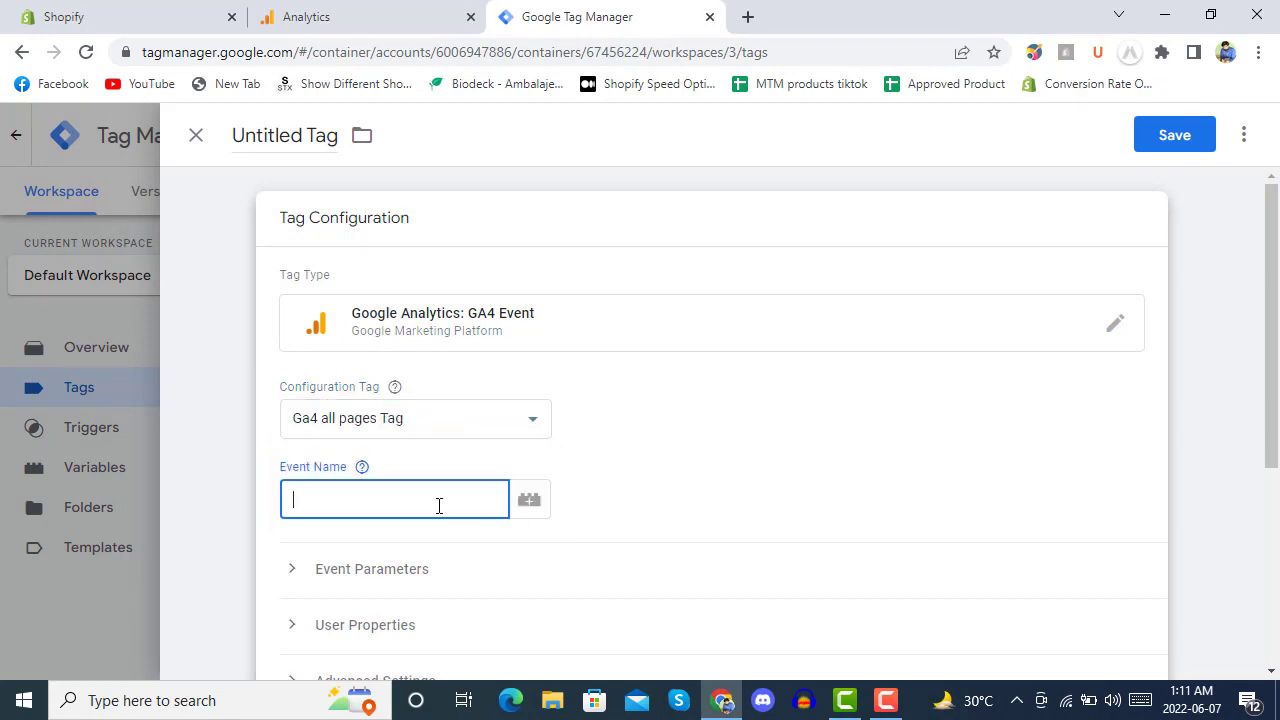
text(purchase)
scroll(713, 384, down, 2)
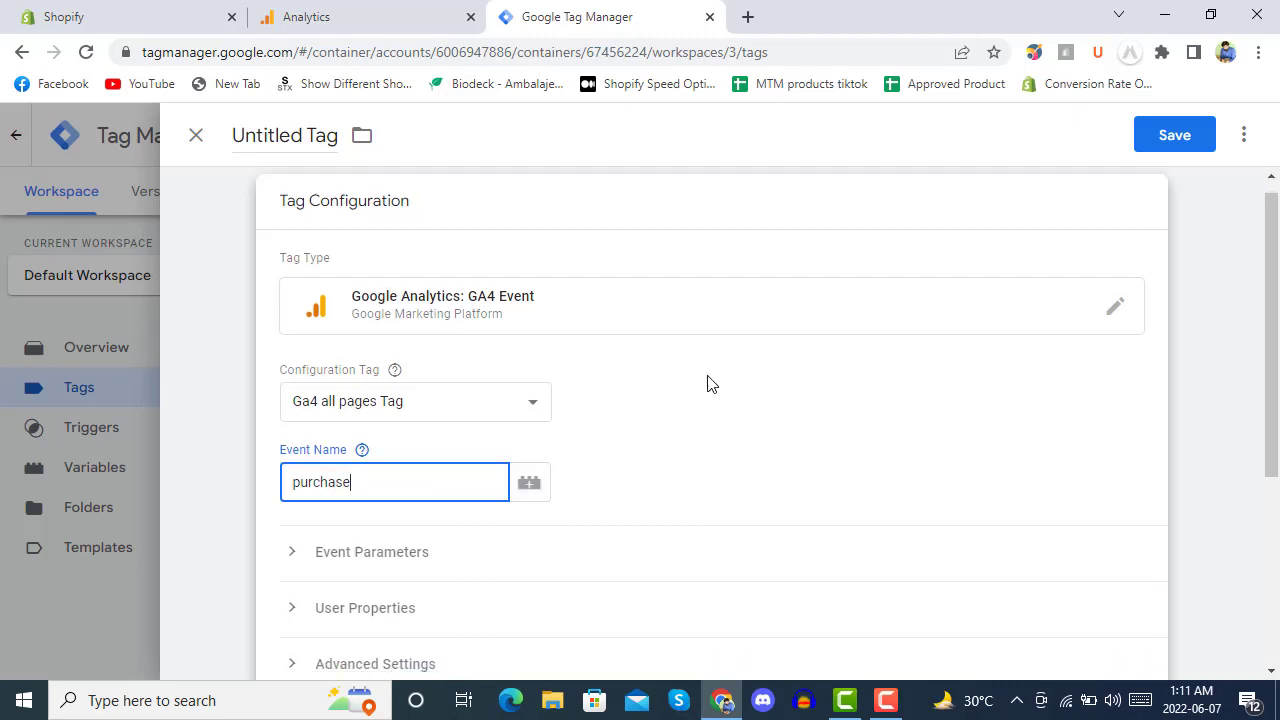
click(316, 384)
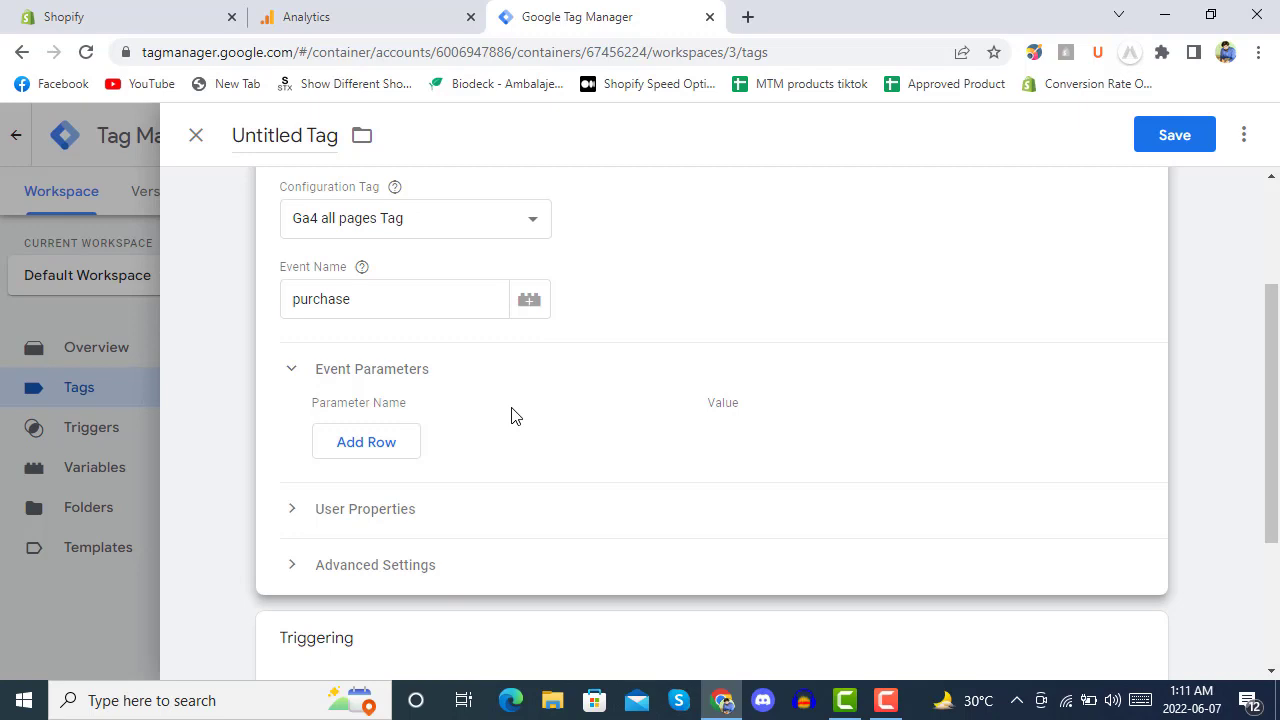
scroll(514, 414, up, 2)
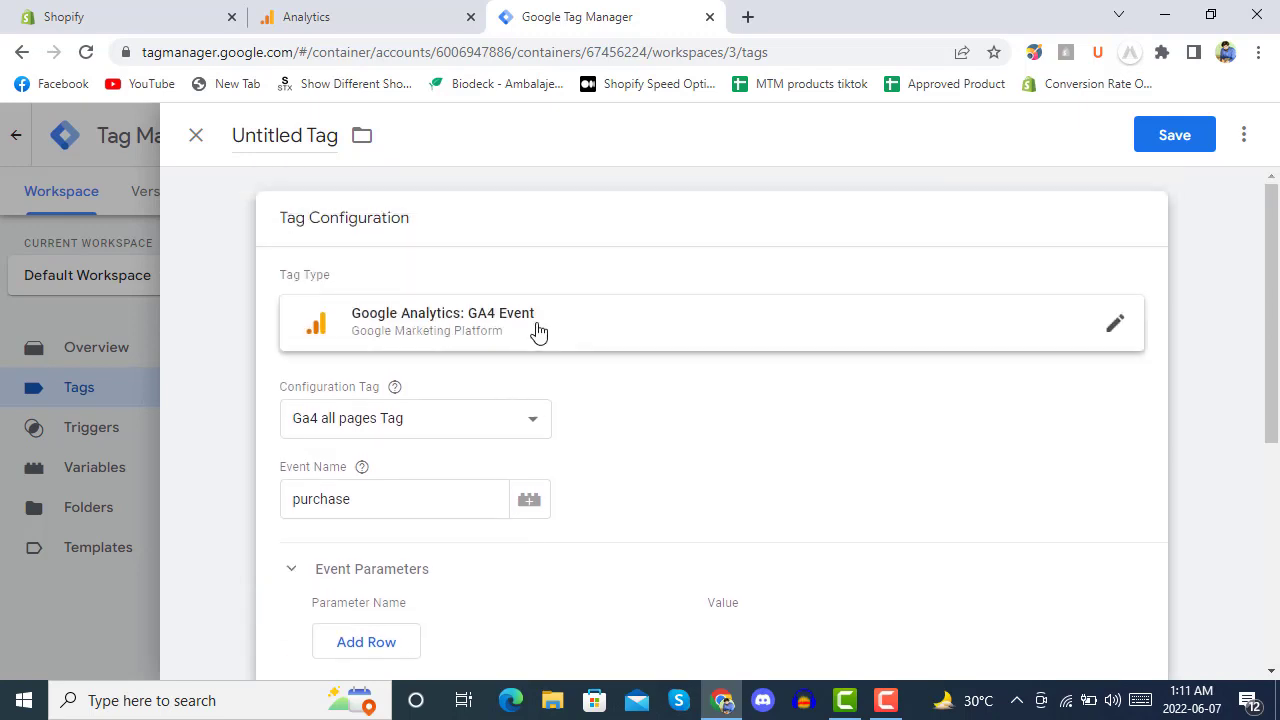
scroll(503, 404, down, 3)
scroll(503, 404, down, 2)
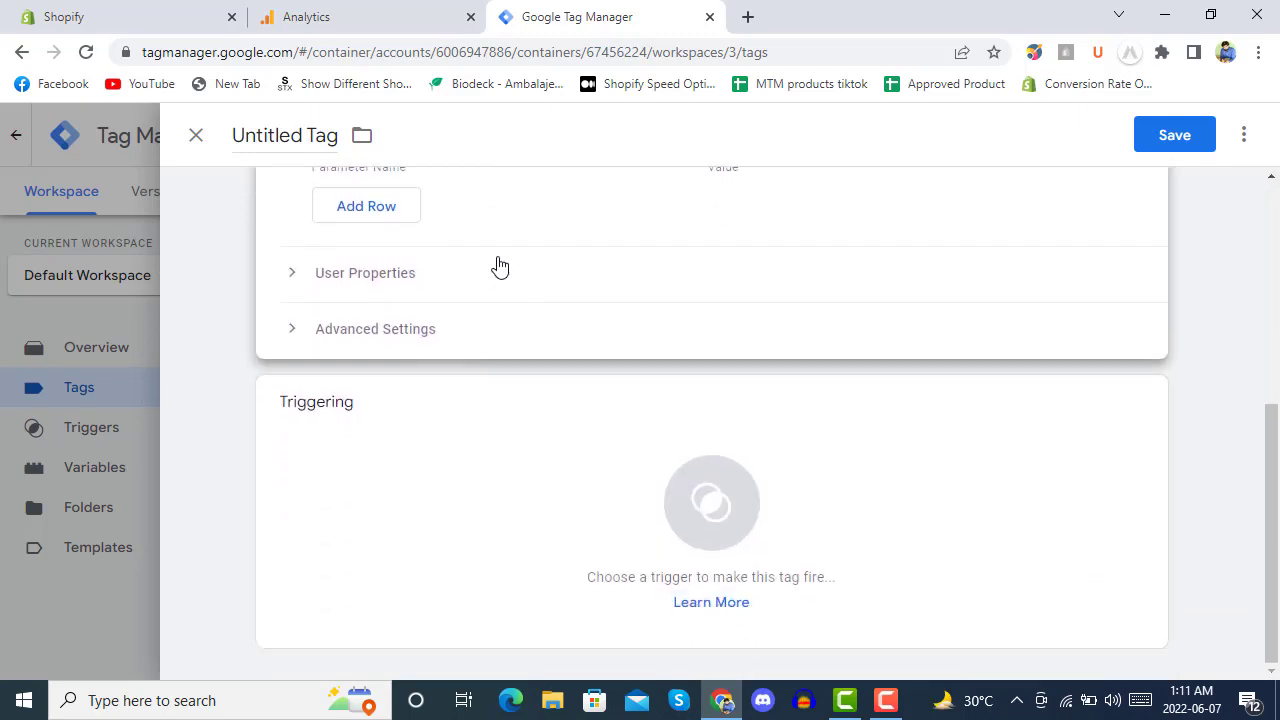
scroll(590, 400, up, 4)
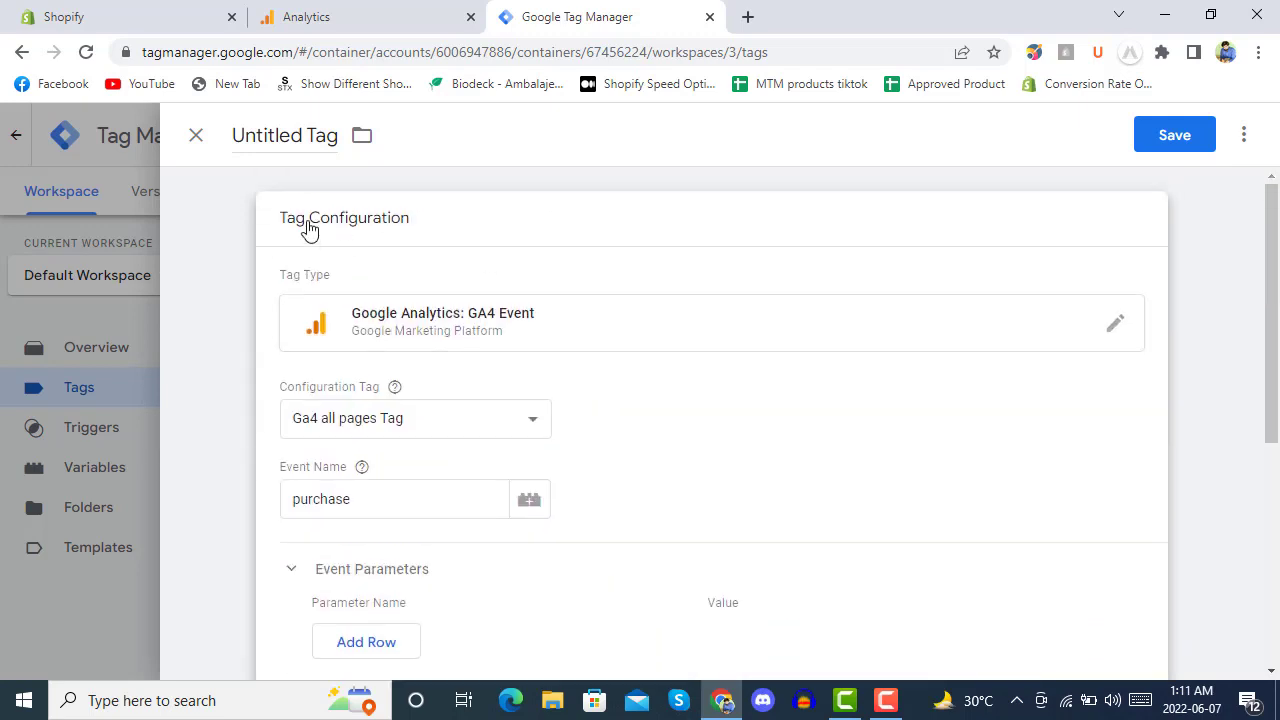
Discard the unsaved new tag and open the existing Ga4 Purchase tag.
click(196, 135)
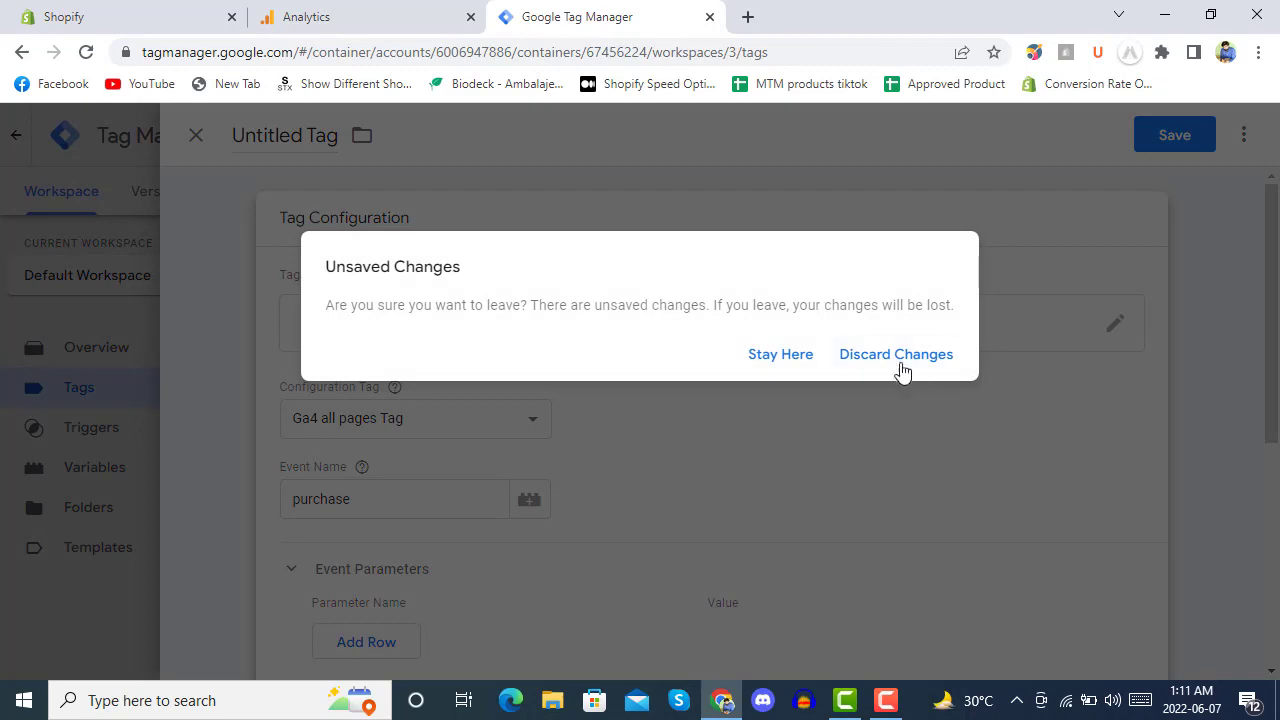
click(897, 364)
click(403, 506)
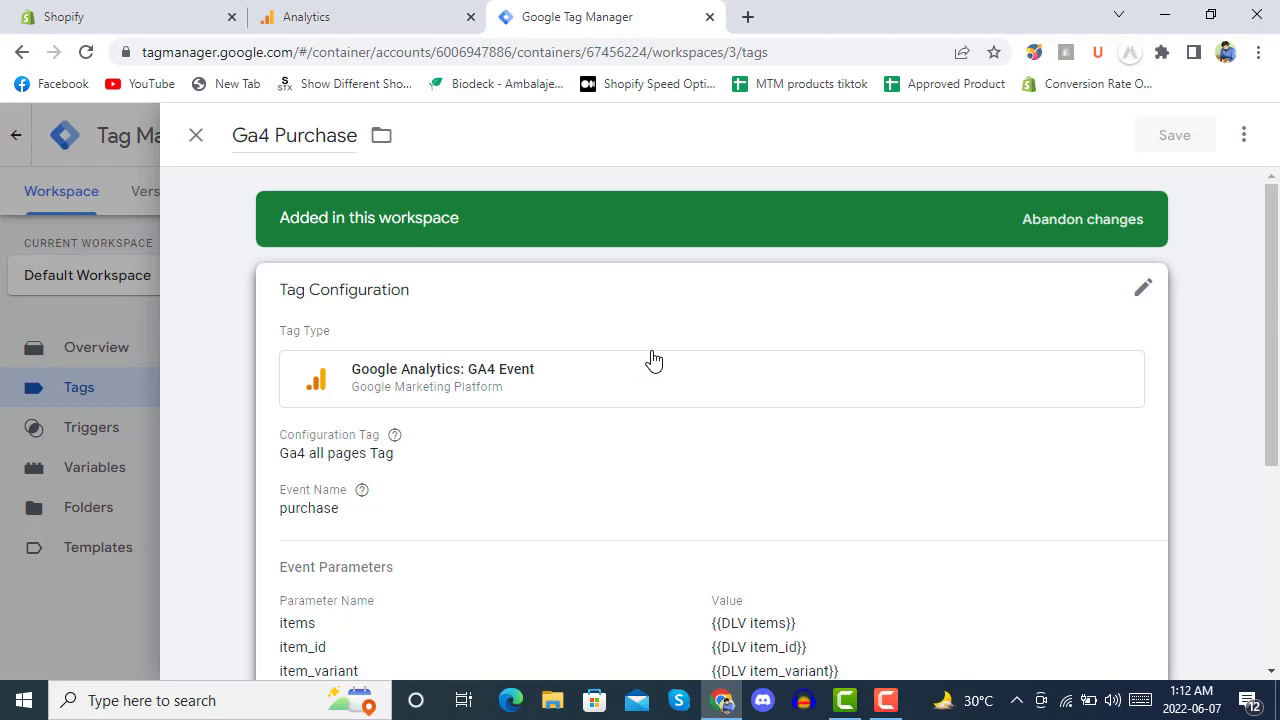
scroll(600, 358, down, 2)
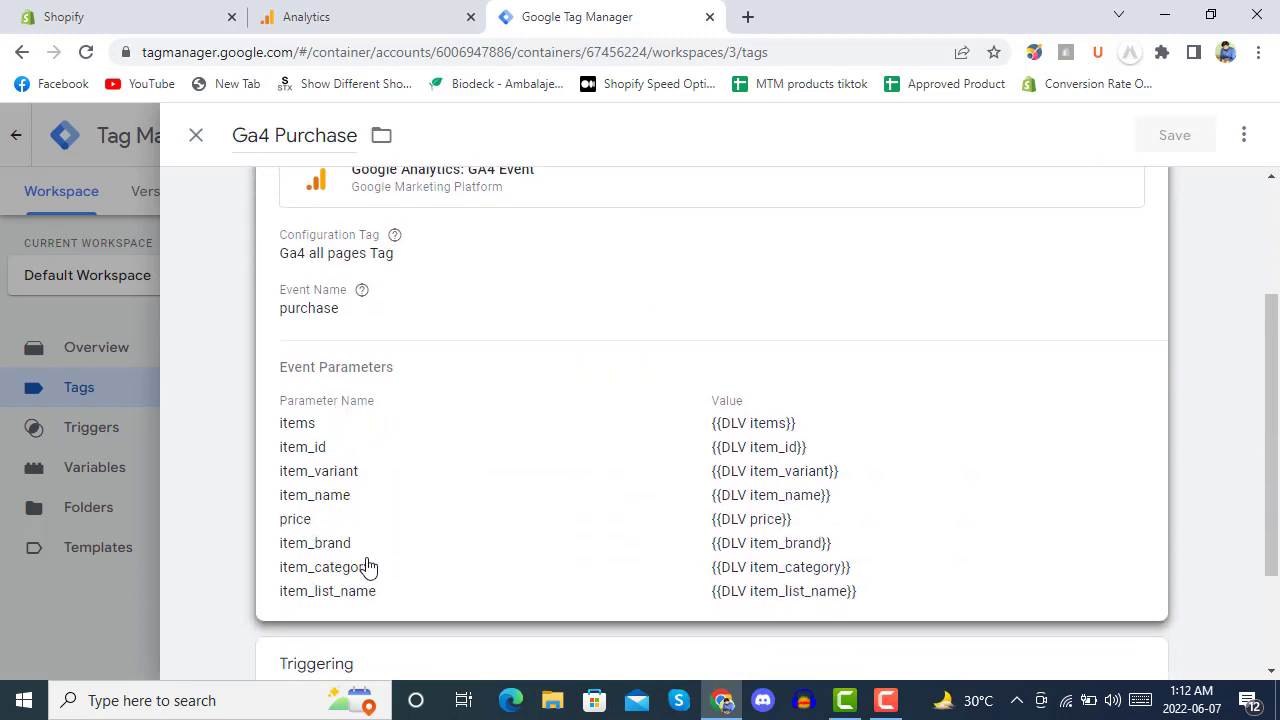
scroll(361, 410, down, 2)
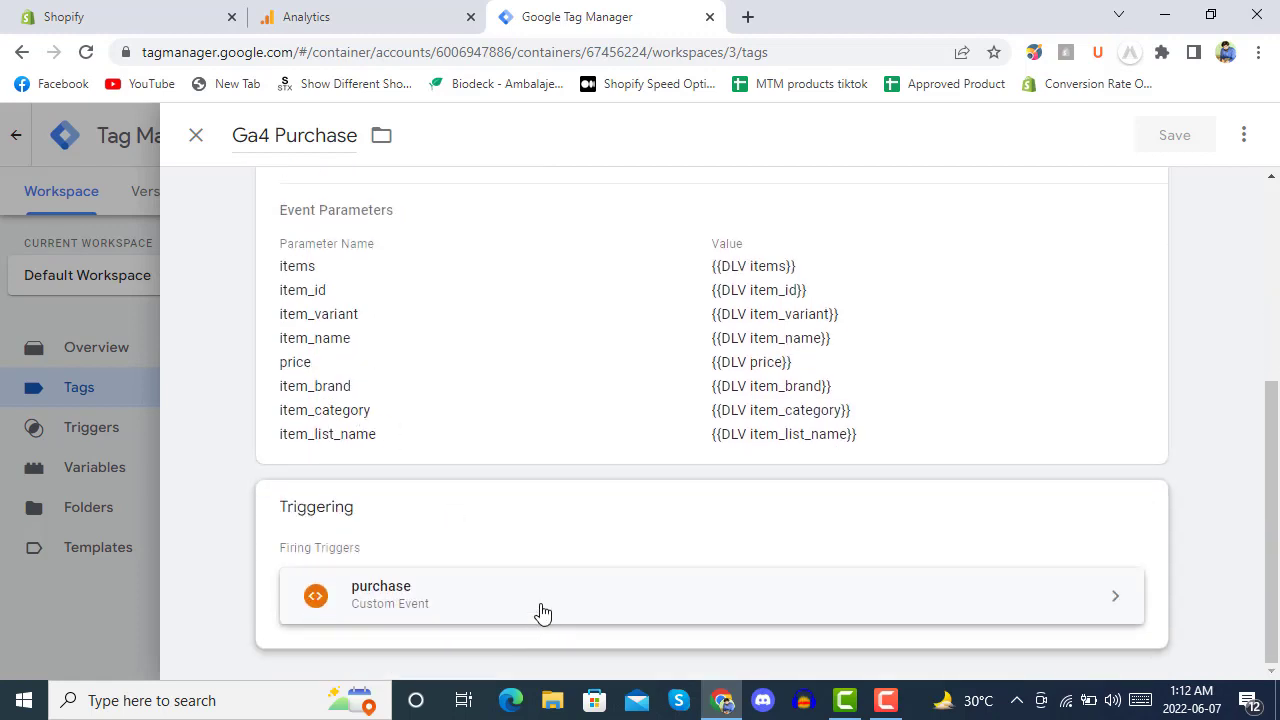
scroll(580, 512, down, 1)
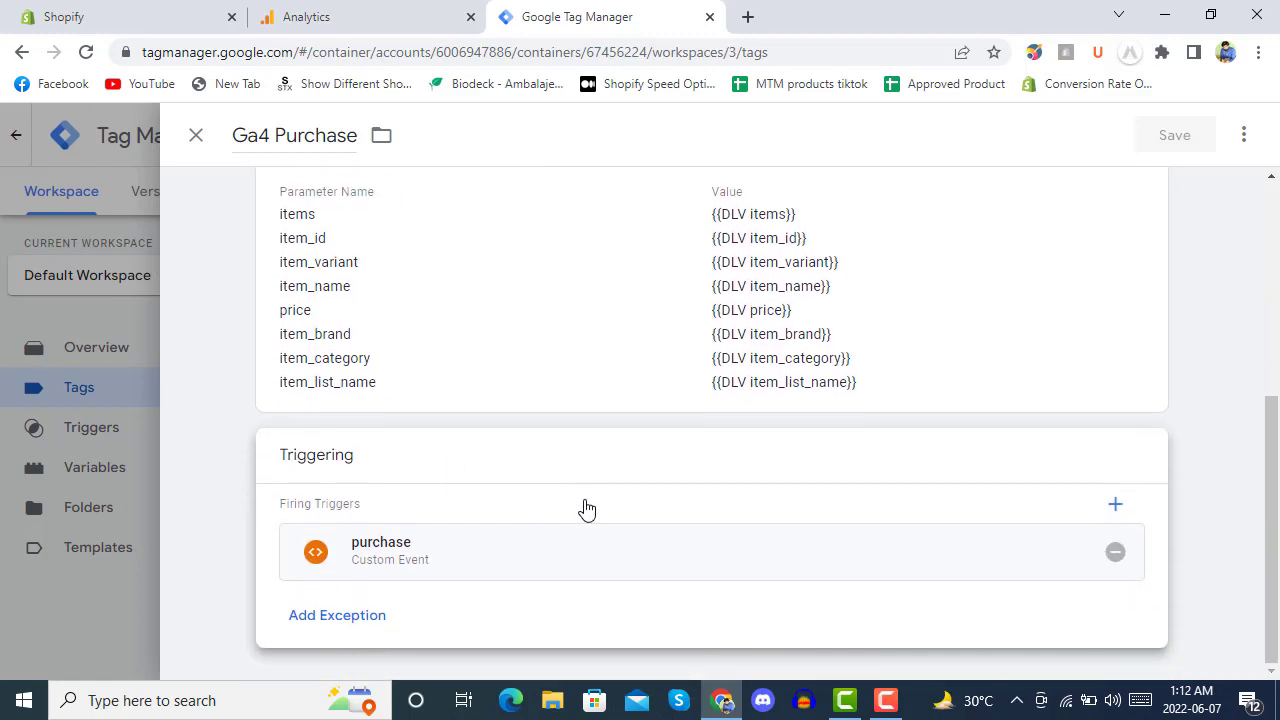
Inspect the purchase trigger's configuration and the Ga4 Purchase tag that uses it.
click(545, 564)
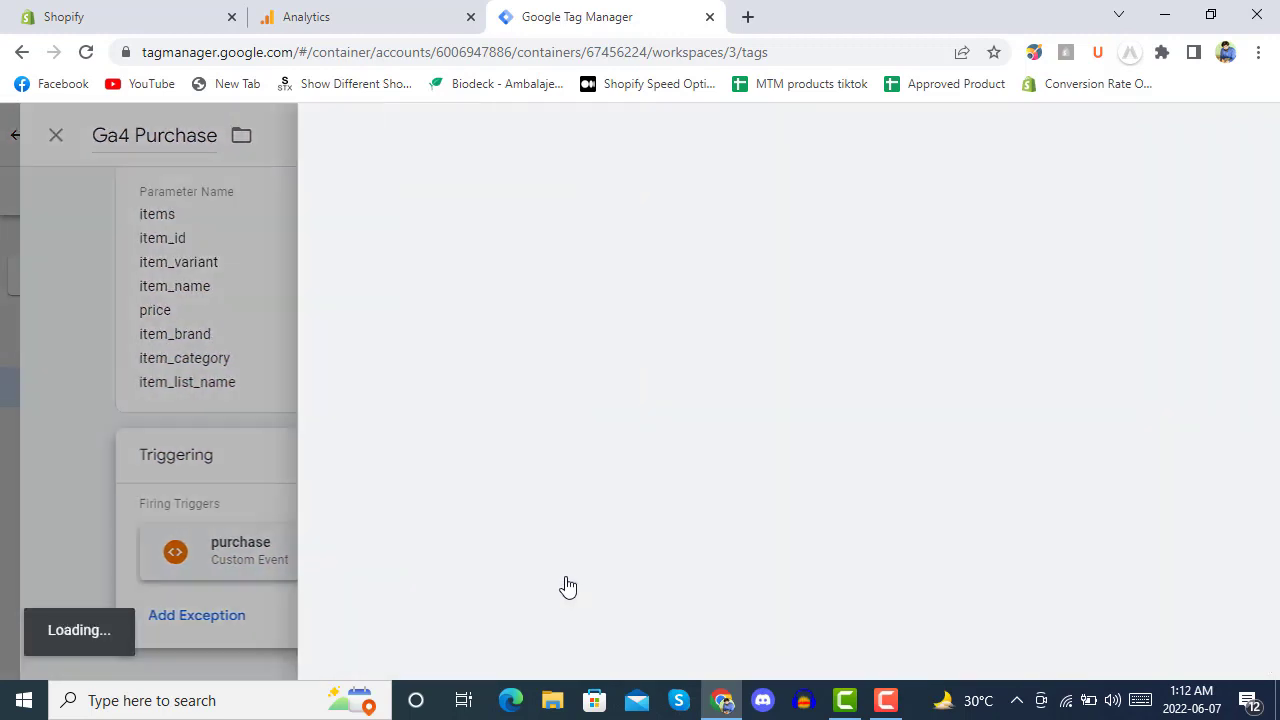
scroll(631, 436, down, 1)
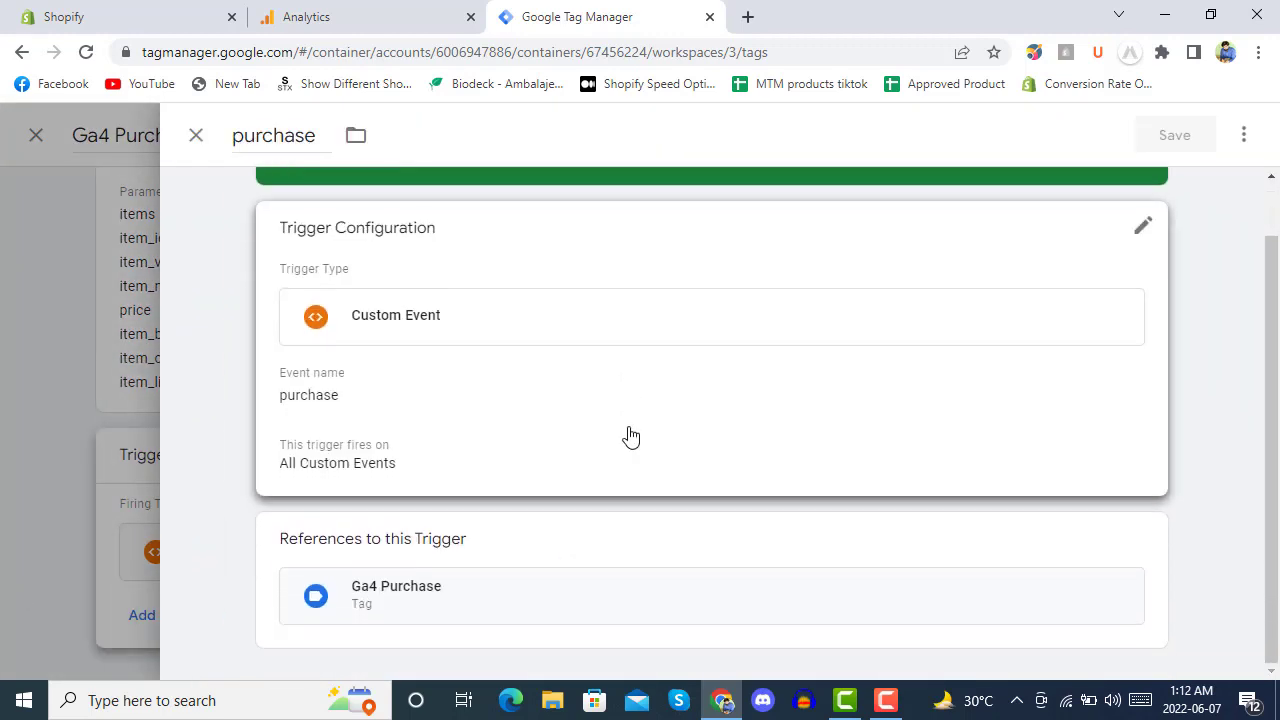
click(512, 594)
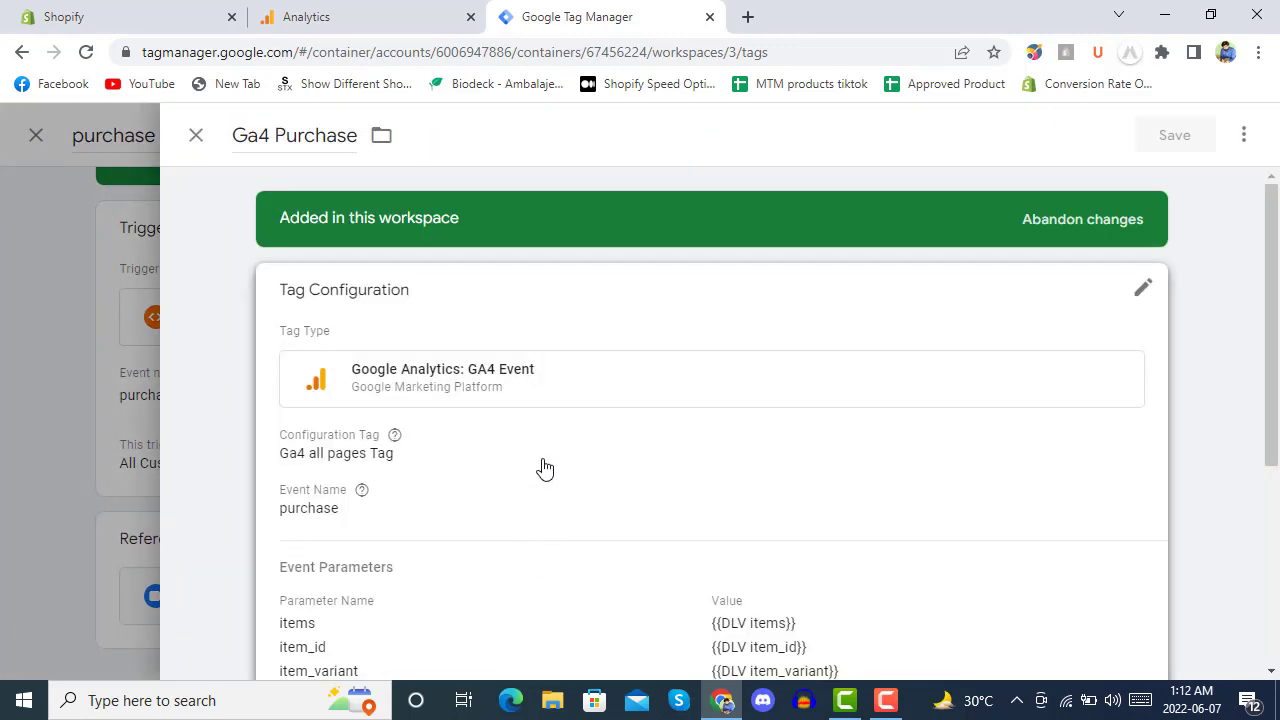
scroll(543, 466, down, 3)
scroll(543, 468, down, 1)
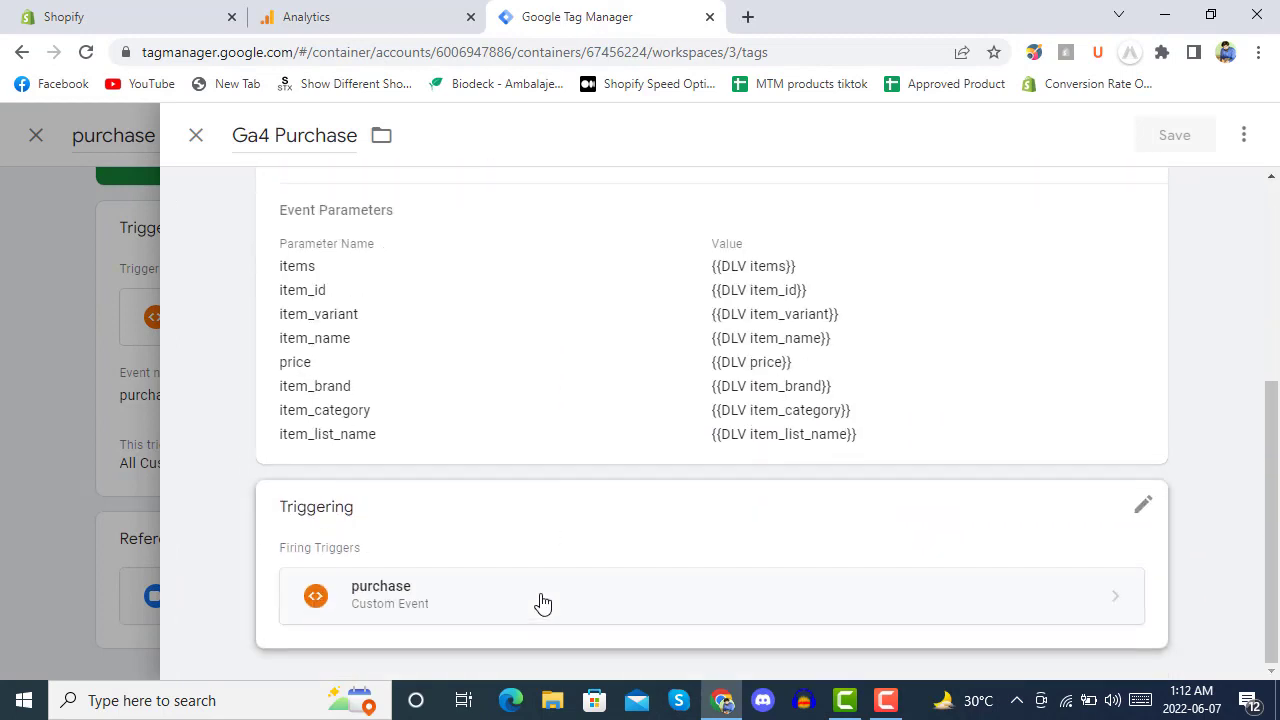
click(541, 601)
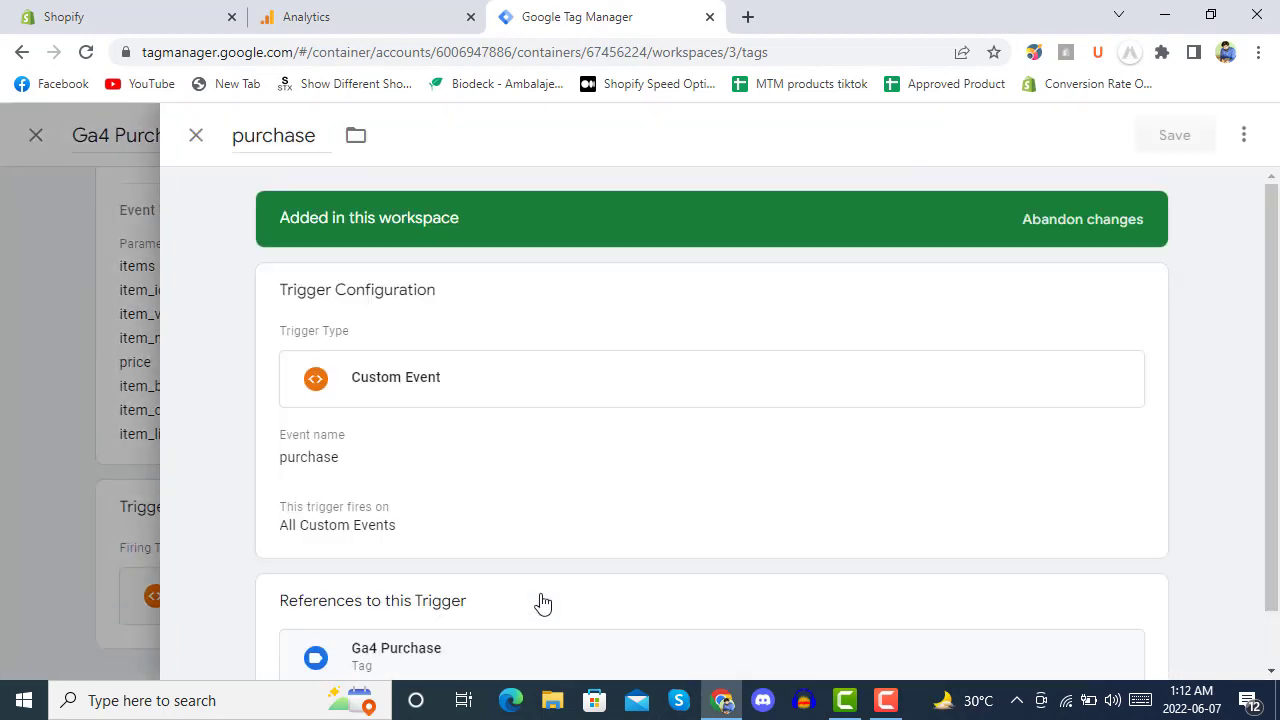
scroll(544, 469, down, 1)
scroll(544, 475, up, 1)
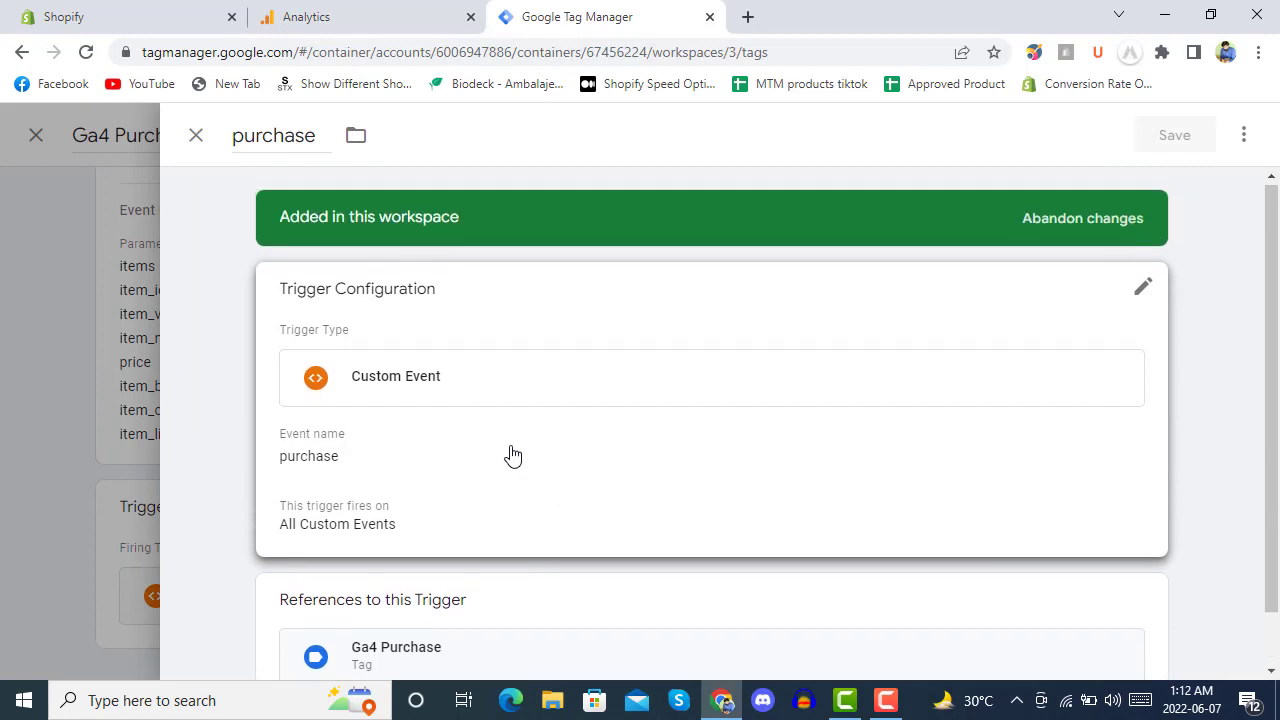
Close the purchase trigger and Ga4 Purchase tag panels, back to the Tags list.
click(195, 135)
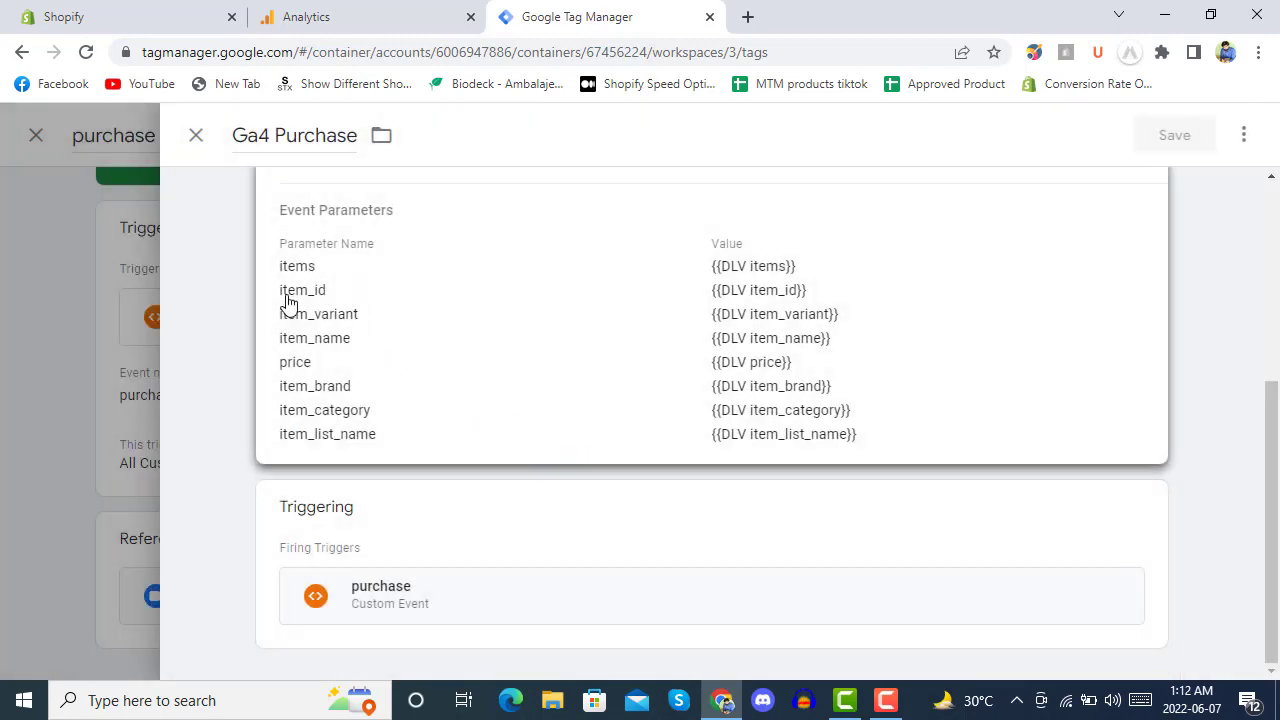
scroll(275, 293, up, 4)
click(193, 137)
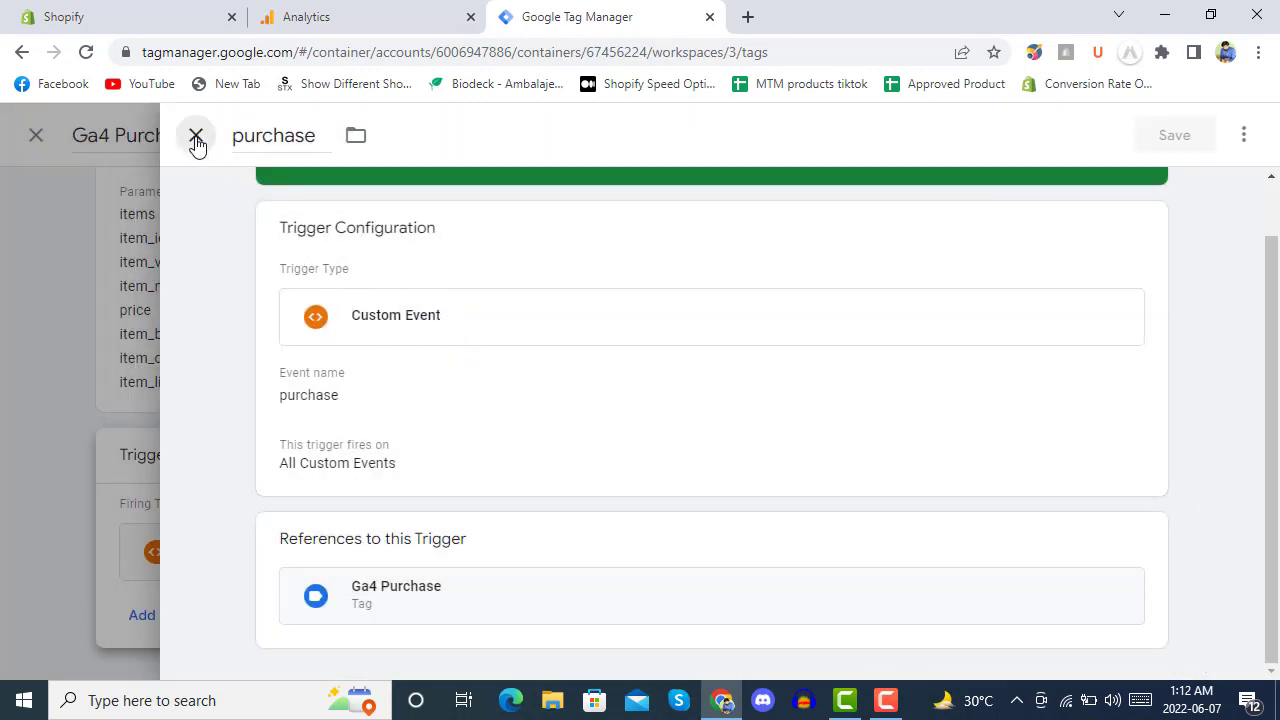
click(195, 135)
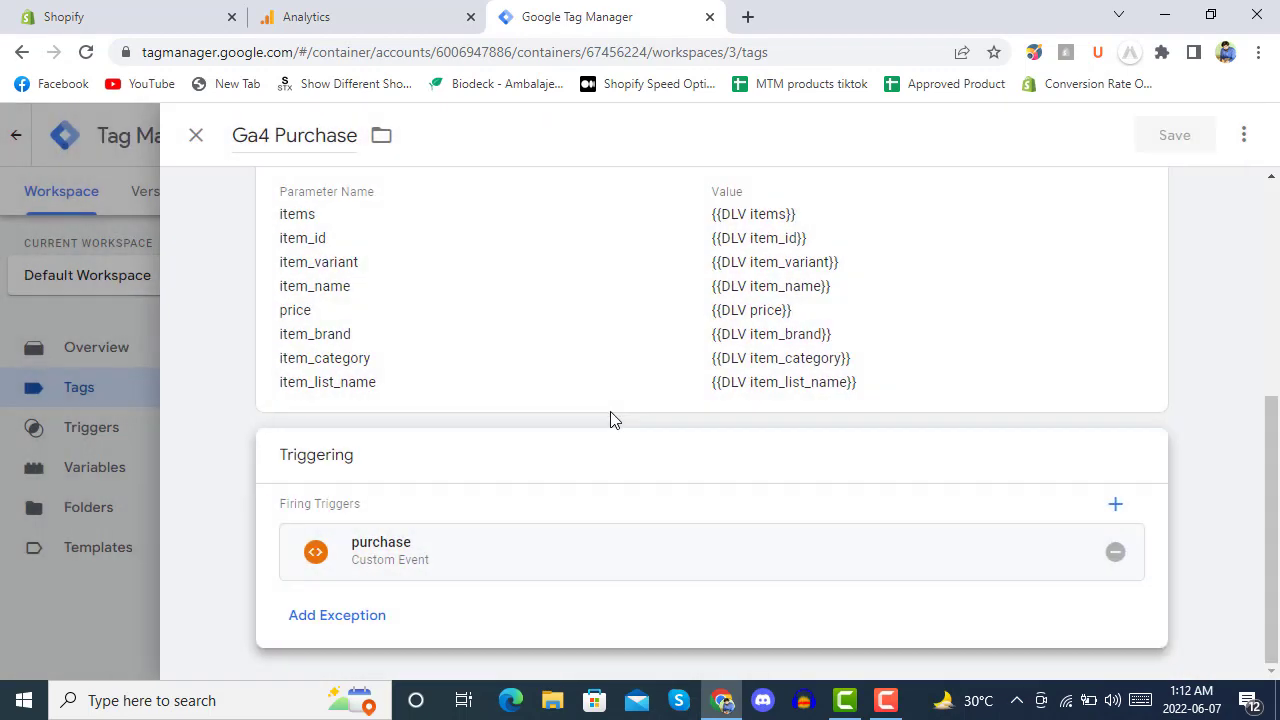
click(197, 136)
Create a new GA4 Event tag linked to Ga4 all pages Tag.
click(1166, 276)
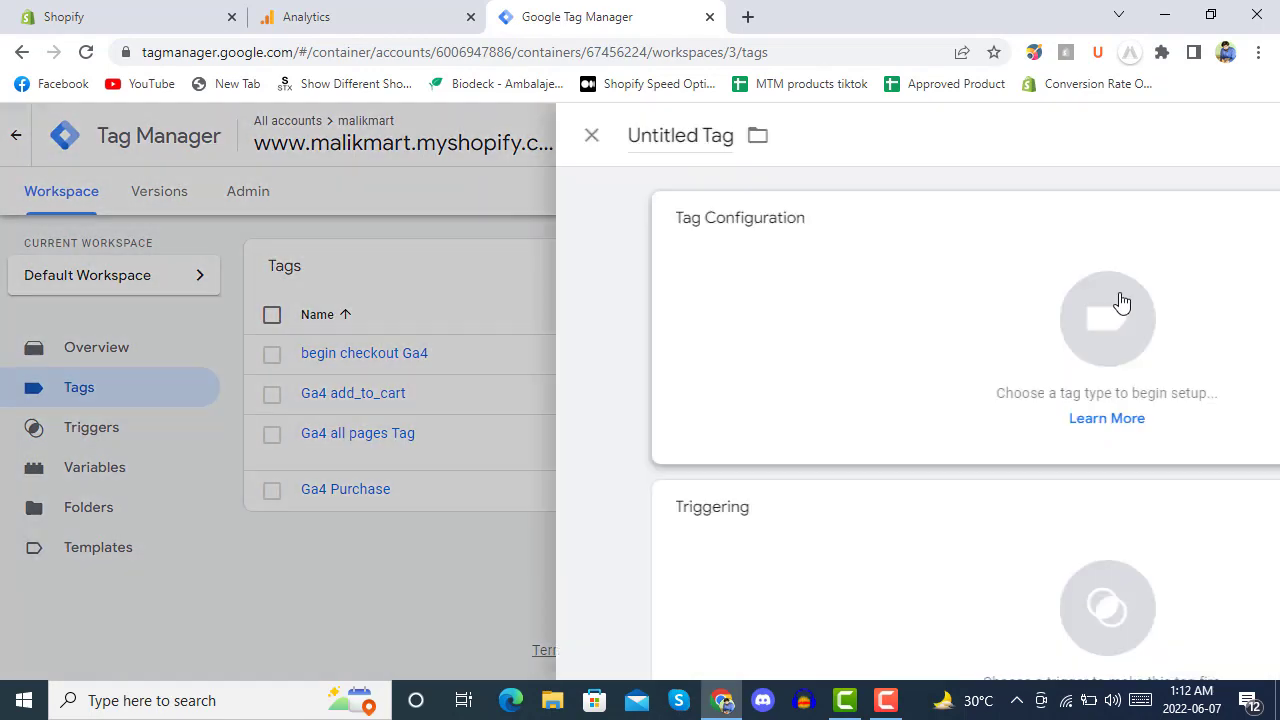
click(509, 354)
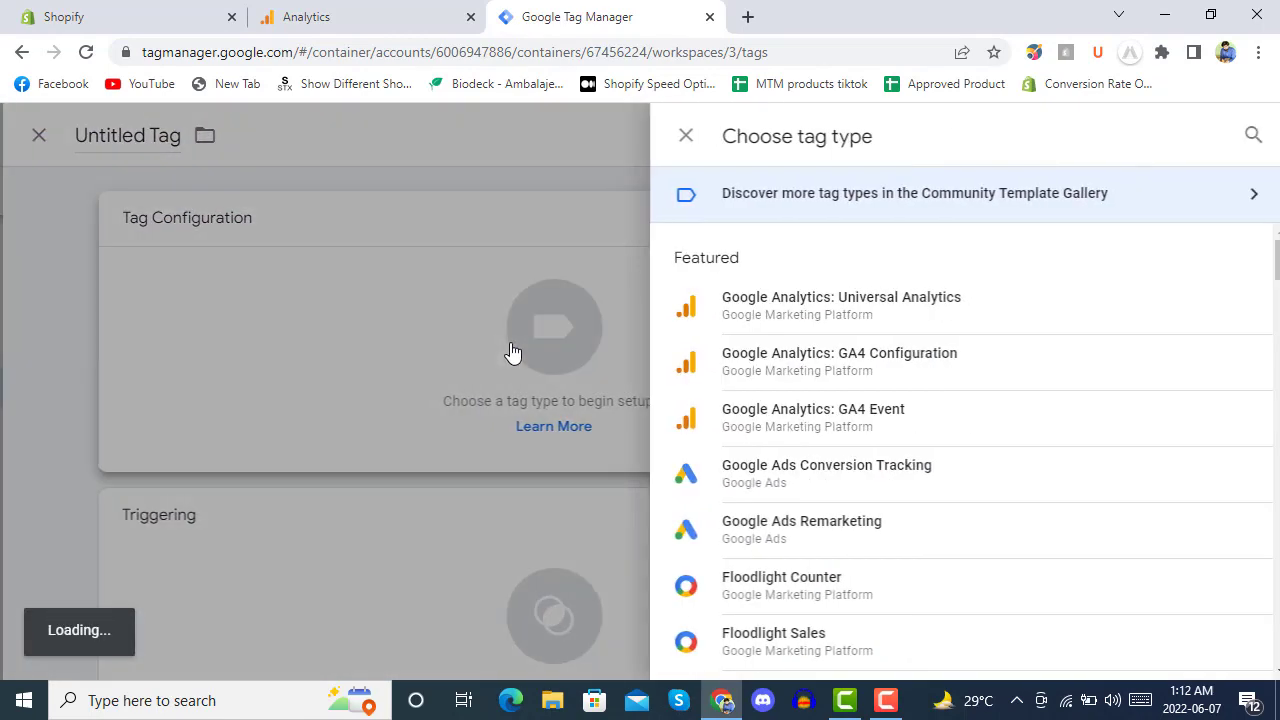
click(860, 413)
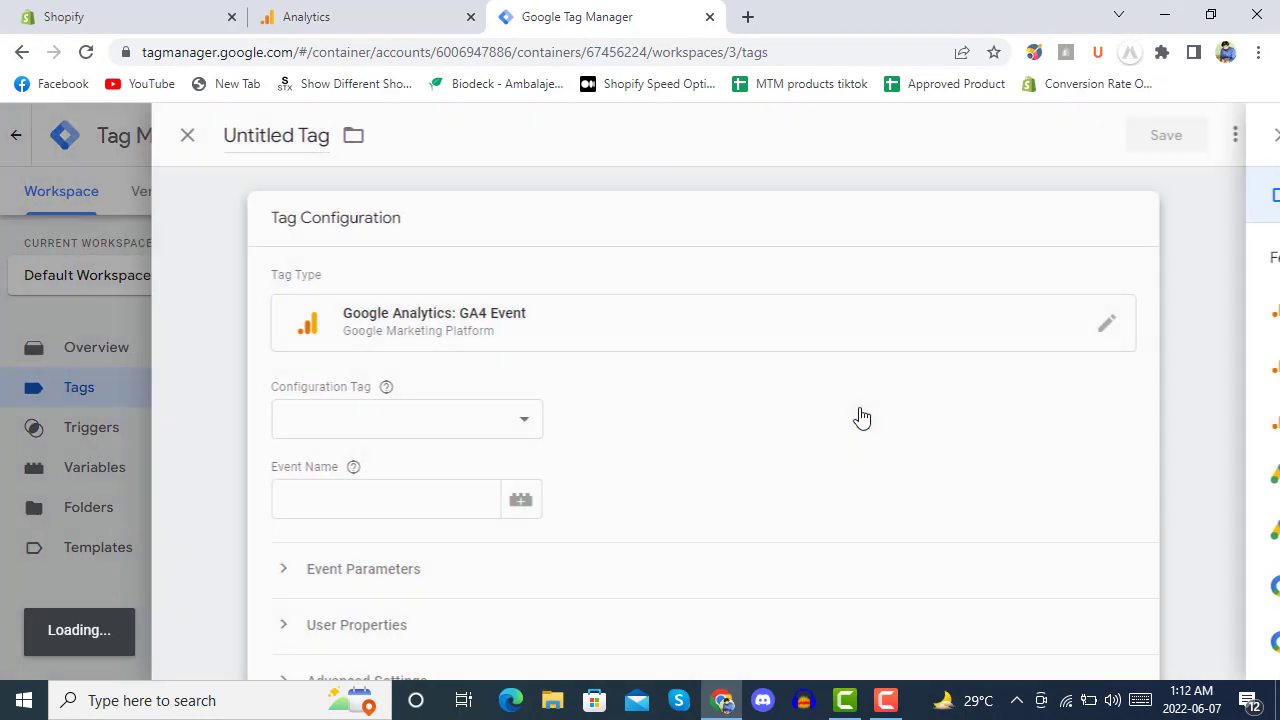
click(420, 425)
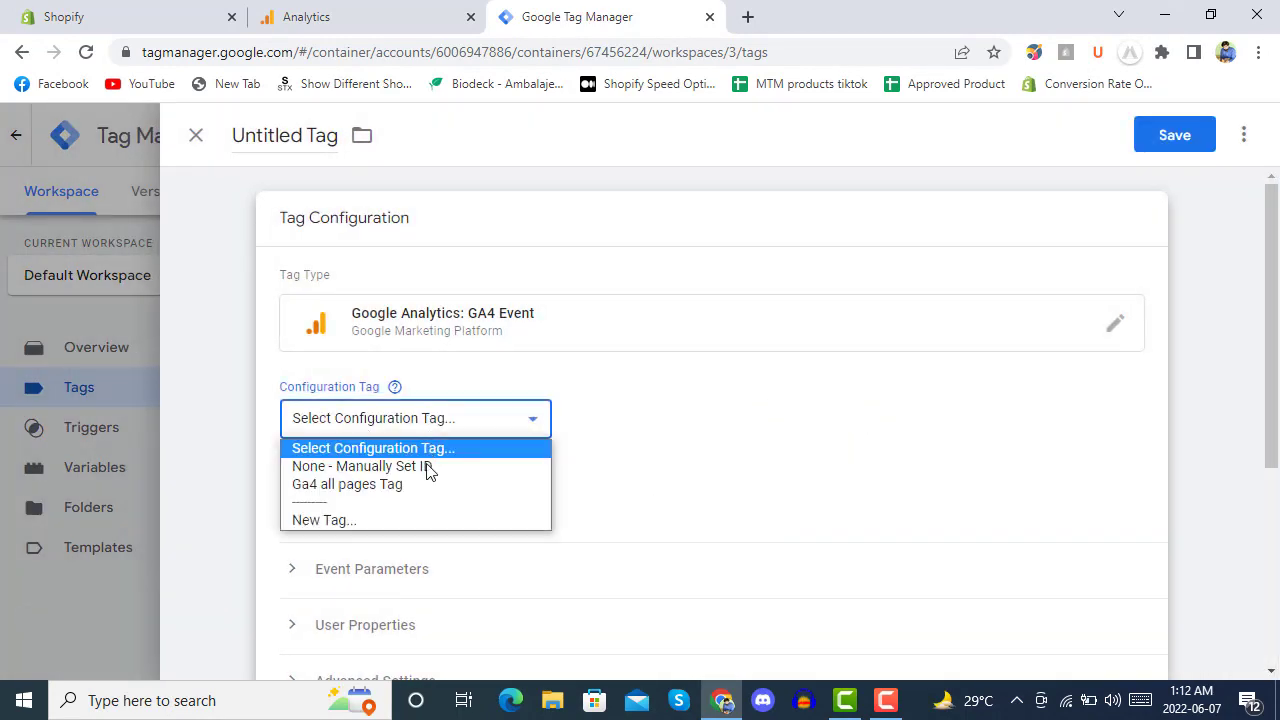
click(378, 490)
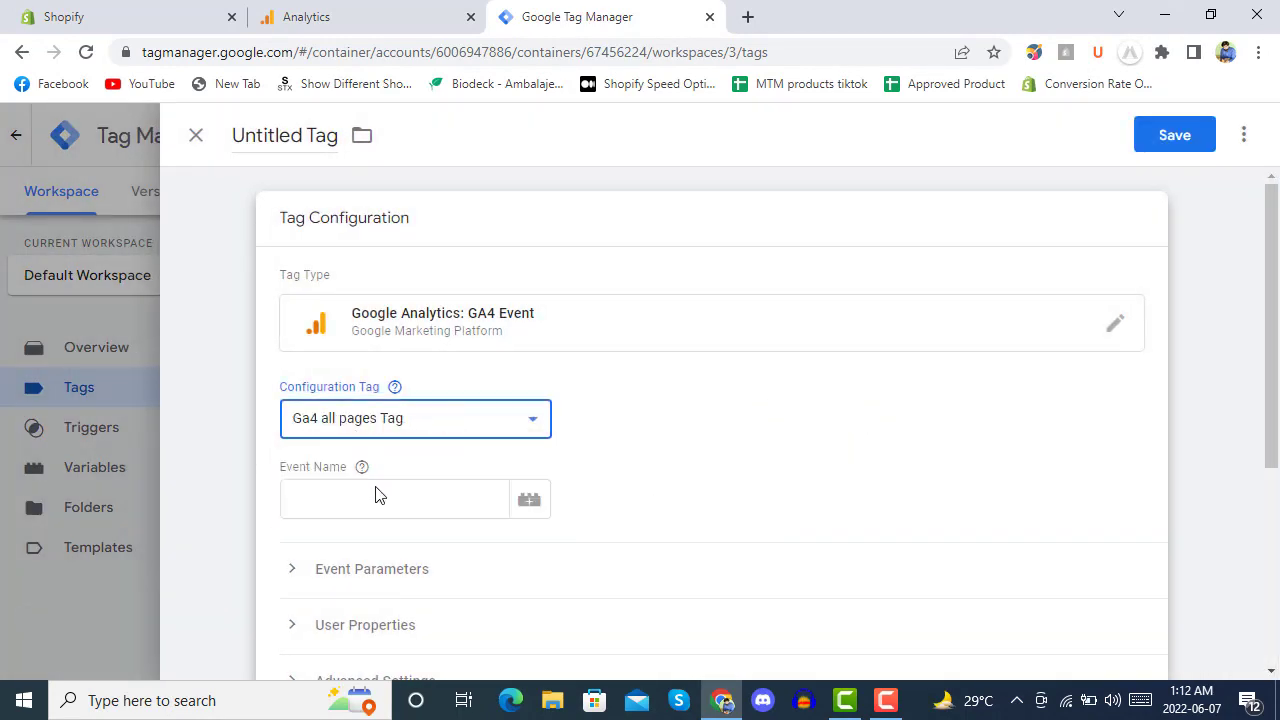
Name the event purchase and expand Event Parameters.
click(427, 494)
text(pur)
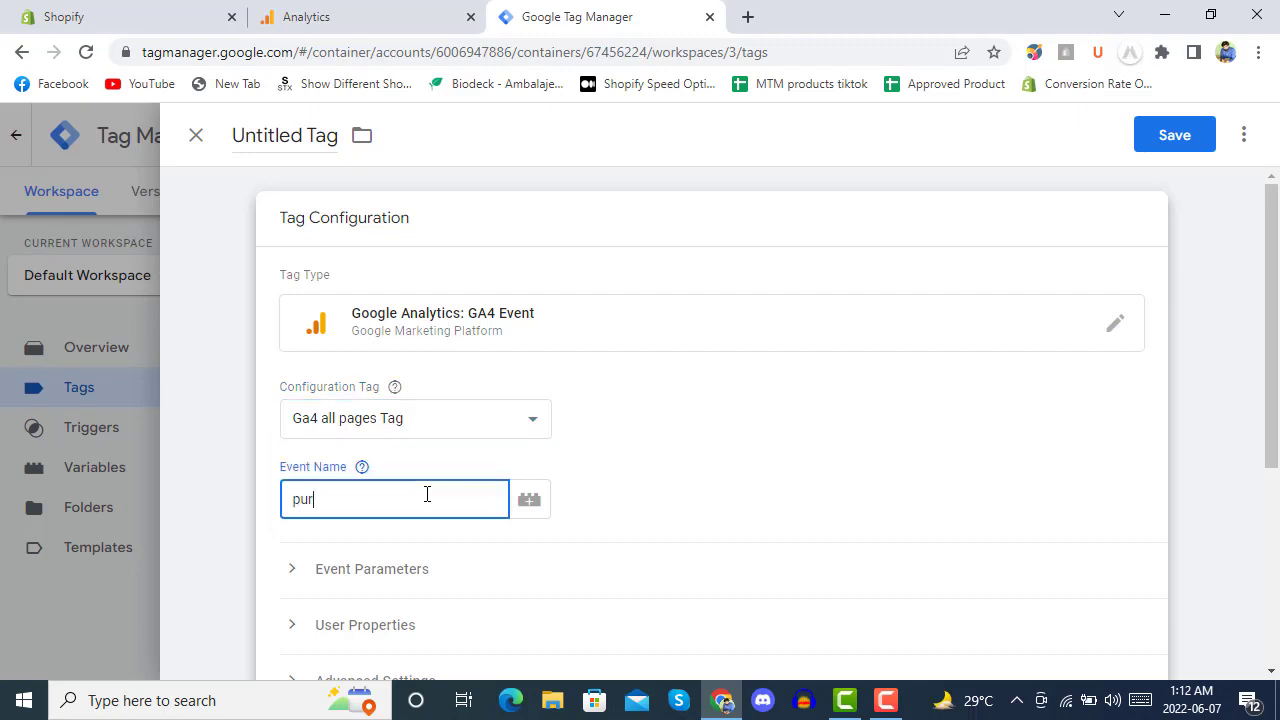
text(chase)
scroll(672, 437, down, 2)
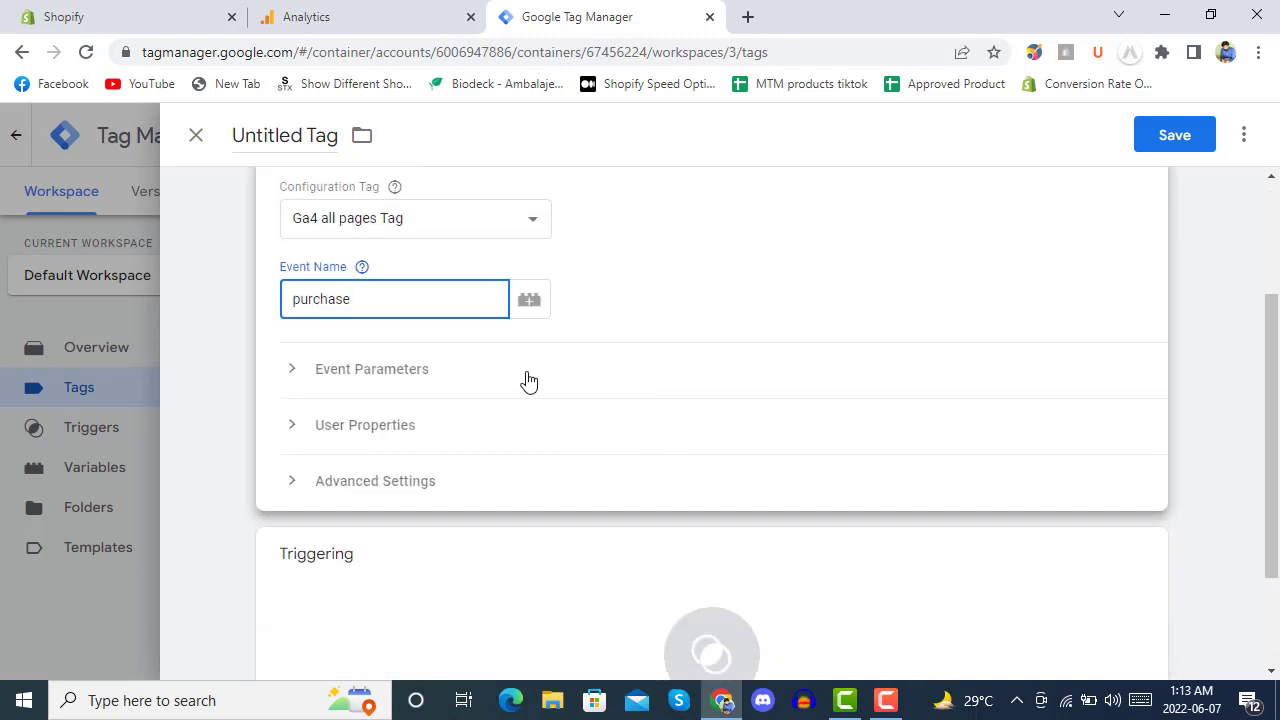
click(350, 381)
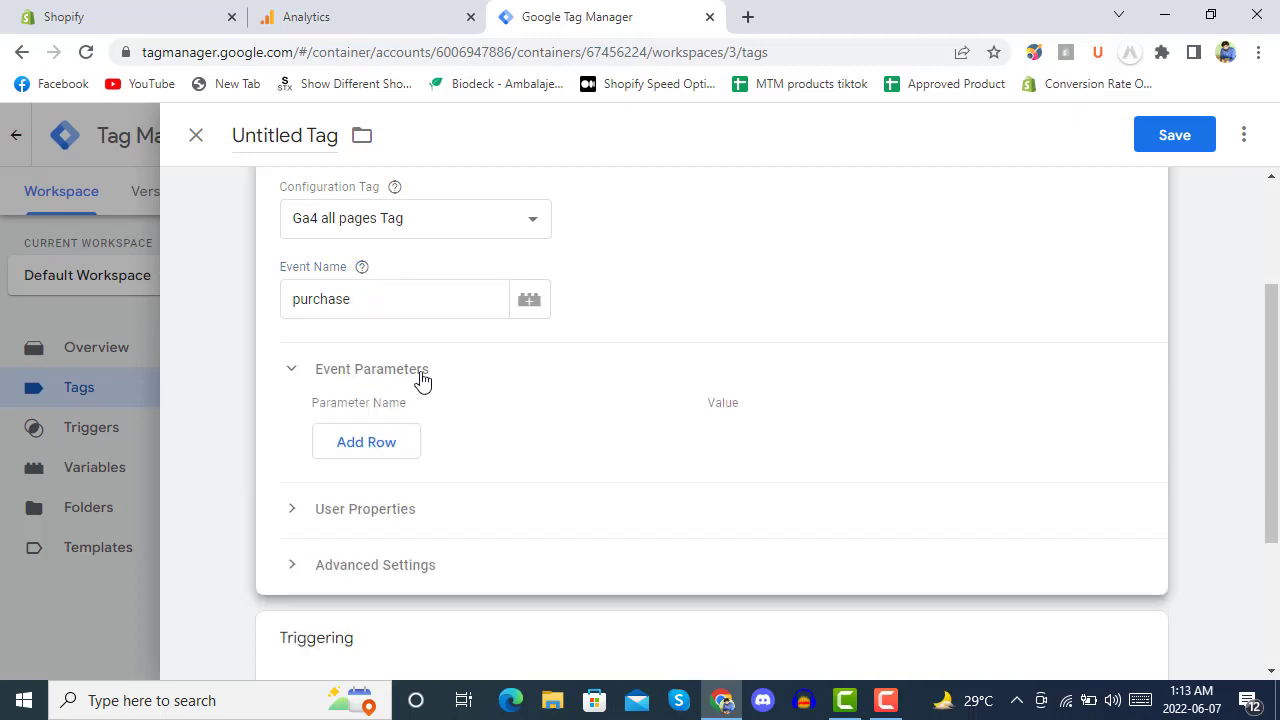
Add an event parameter row named item_id and open the variable list for its value.
click(348, 442)
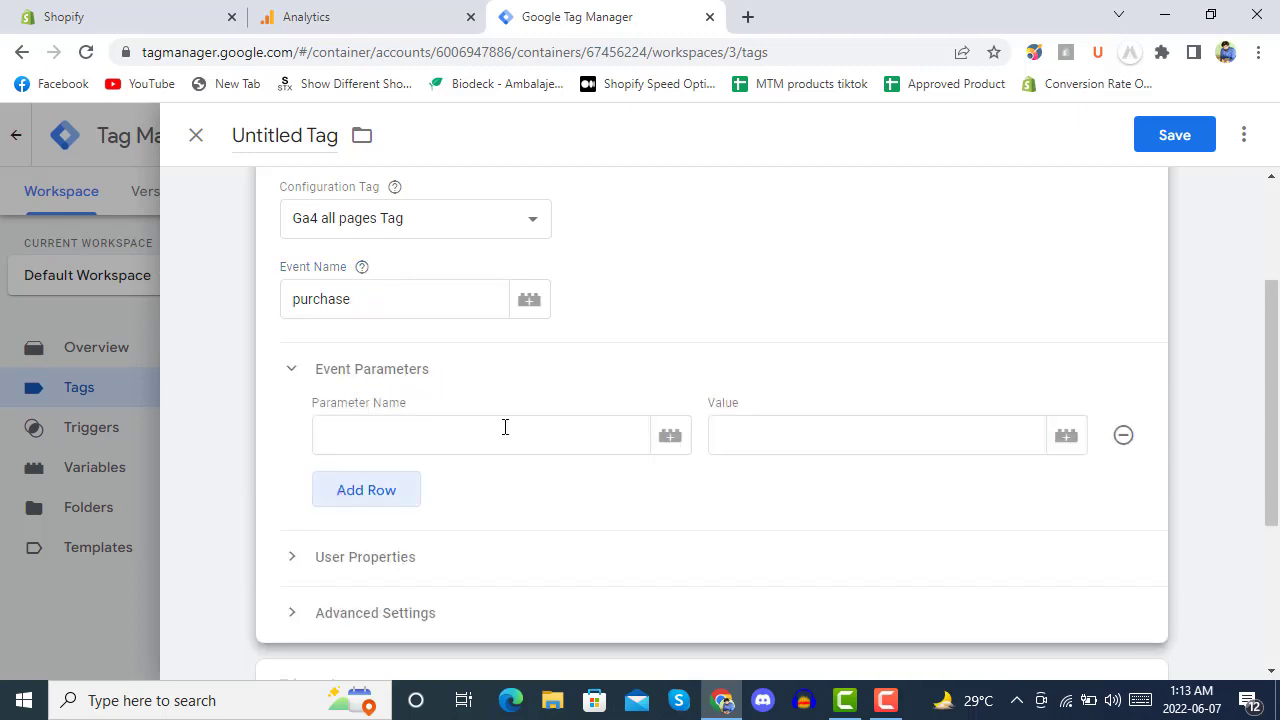
click(484, 437)
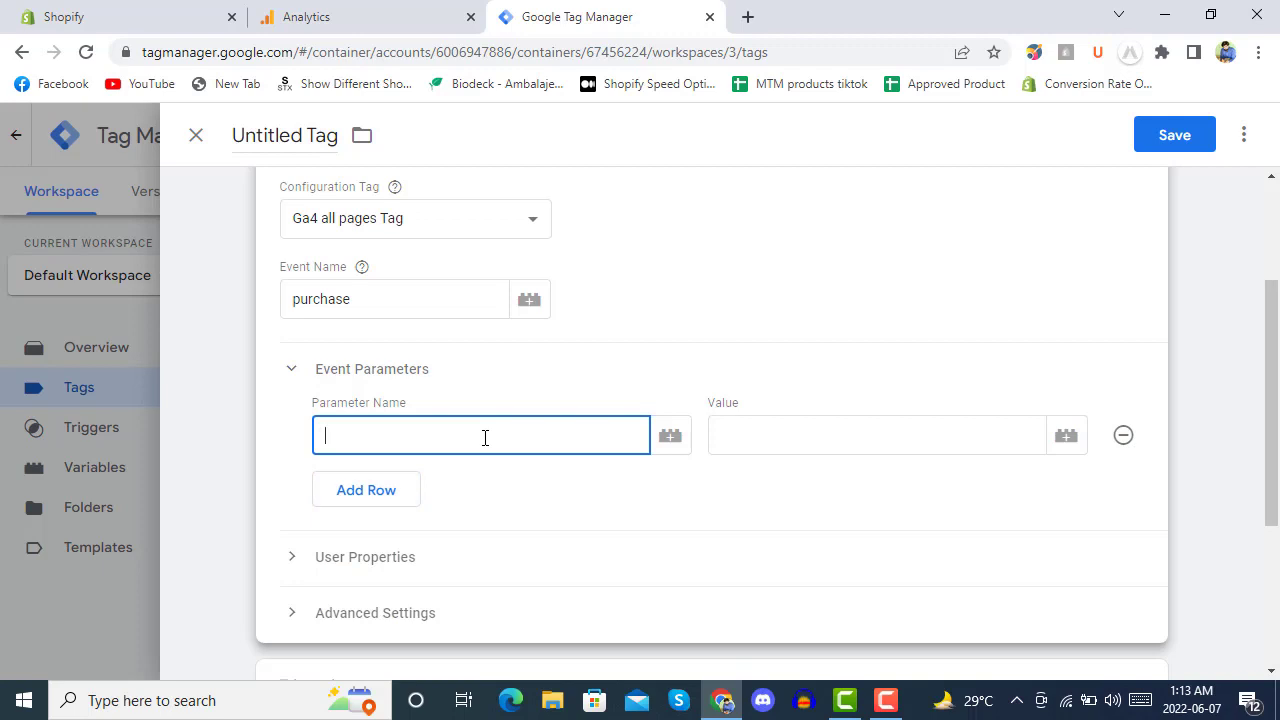
text(item)
text(s)
click(1066, 437)
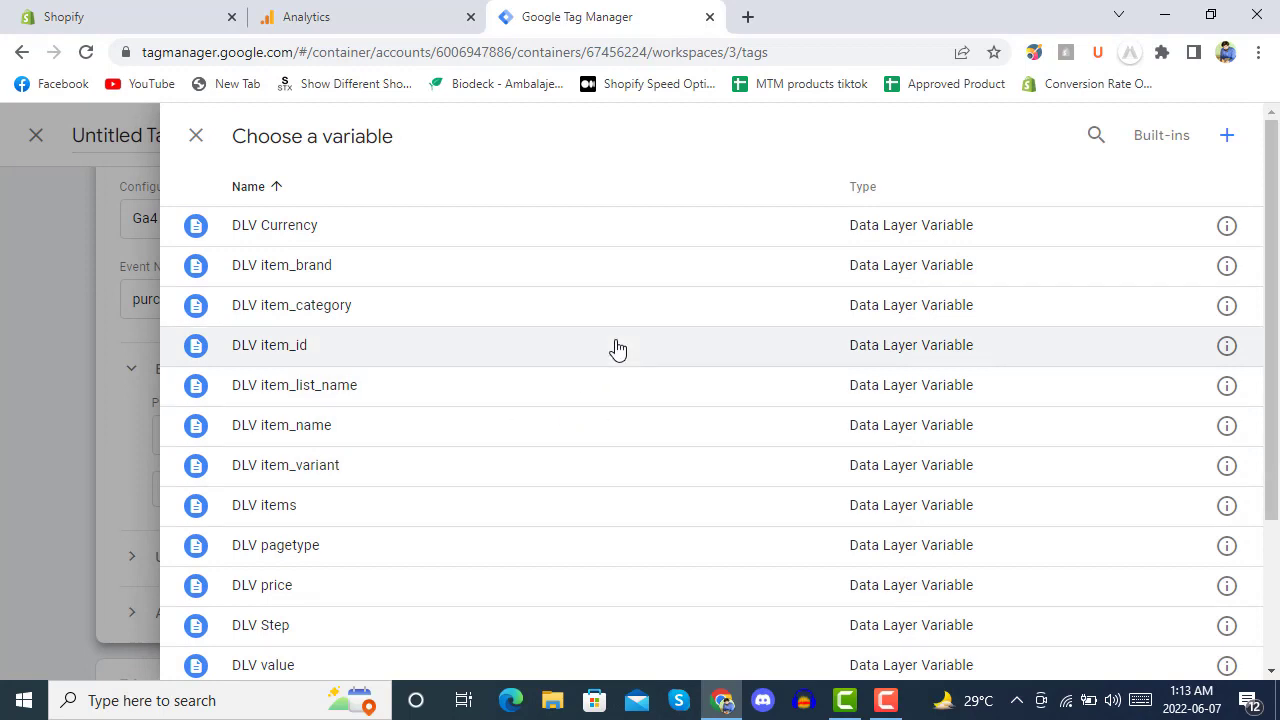
click(197, 135)
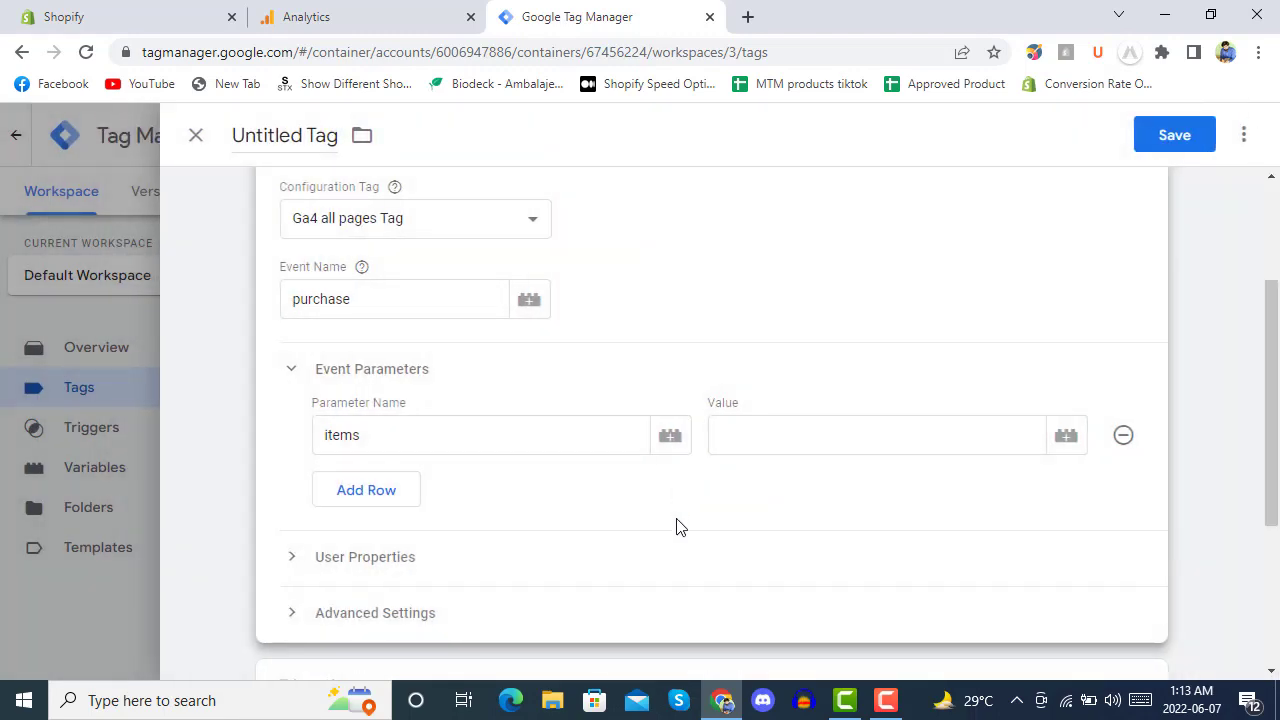
click(475, 451)
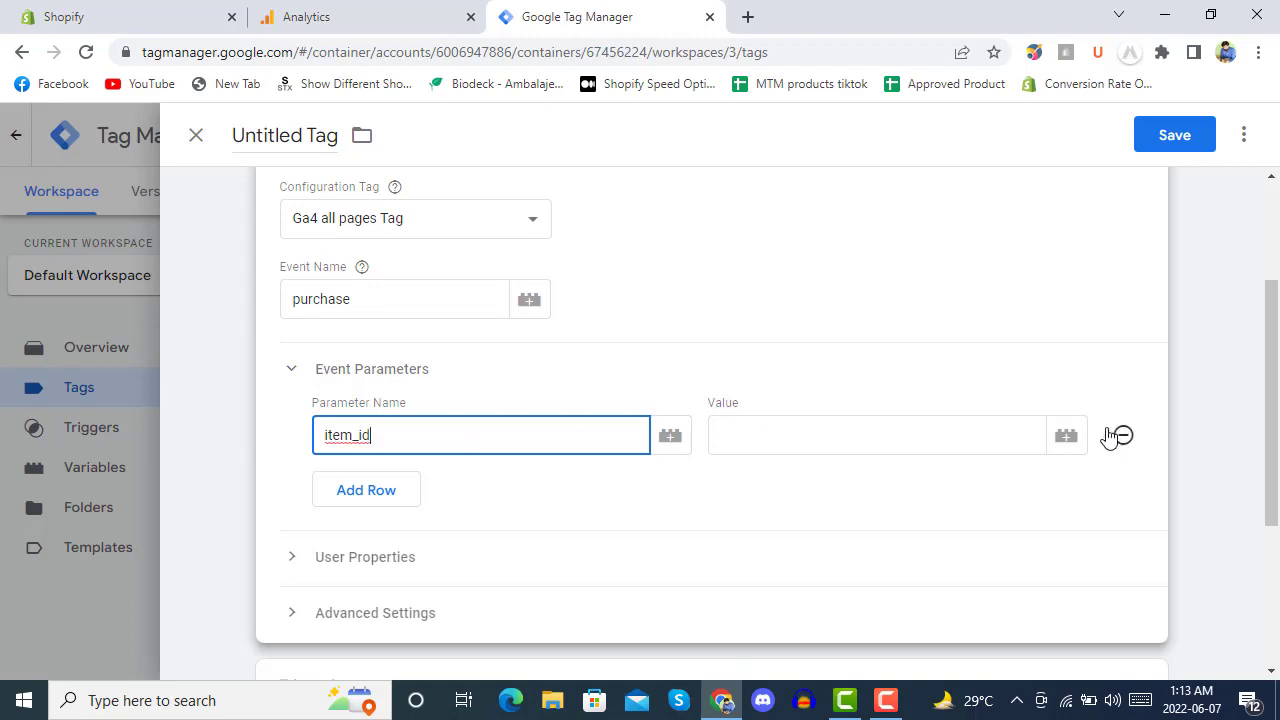
click(1068, 440)
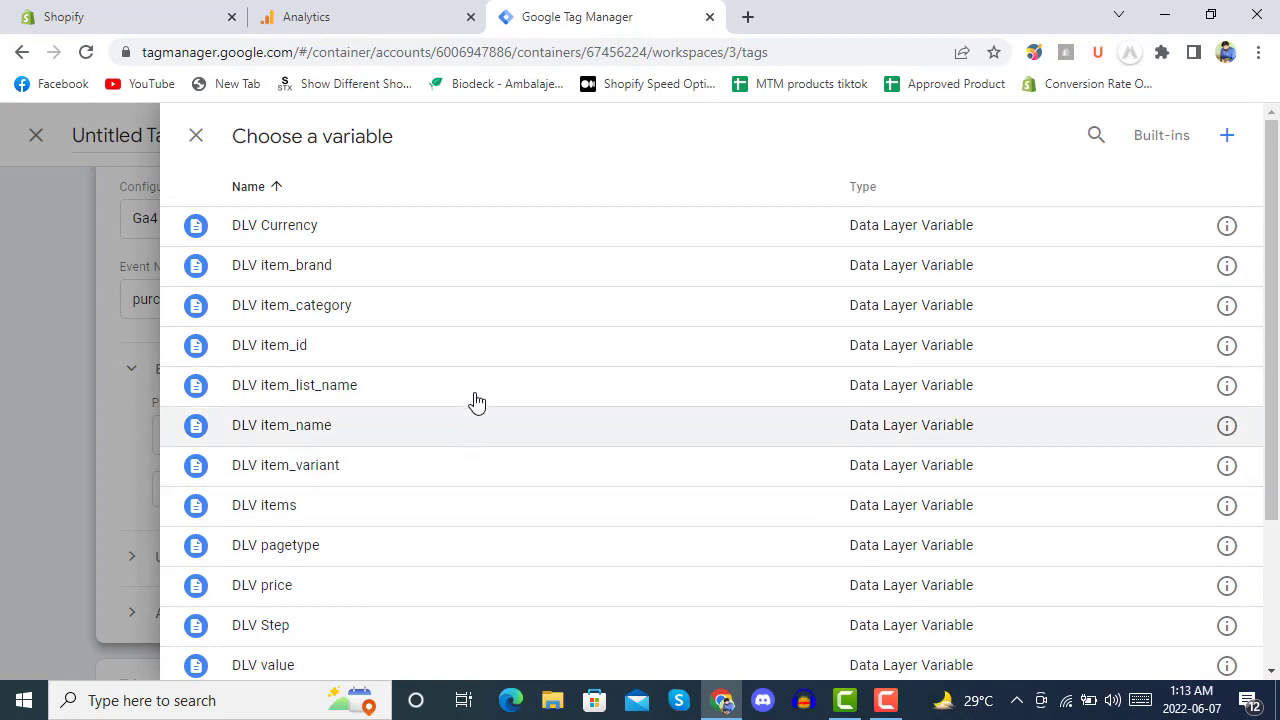
Start a new item_id Data Layer Variable, then discard it without saving.
click(1228, 137)
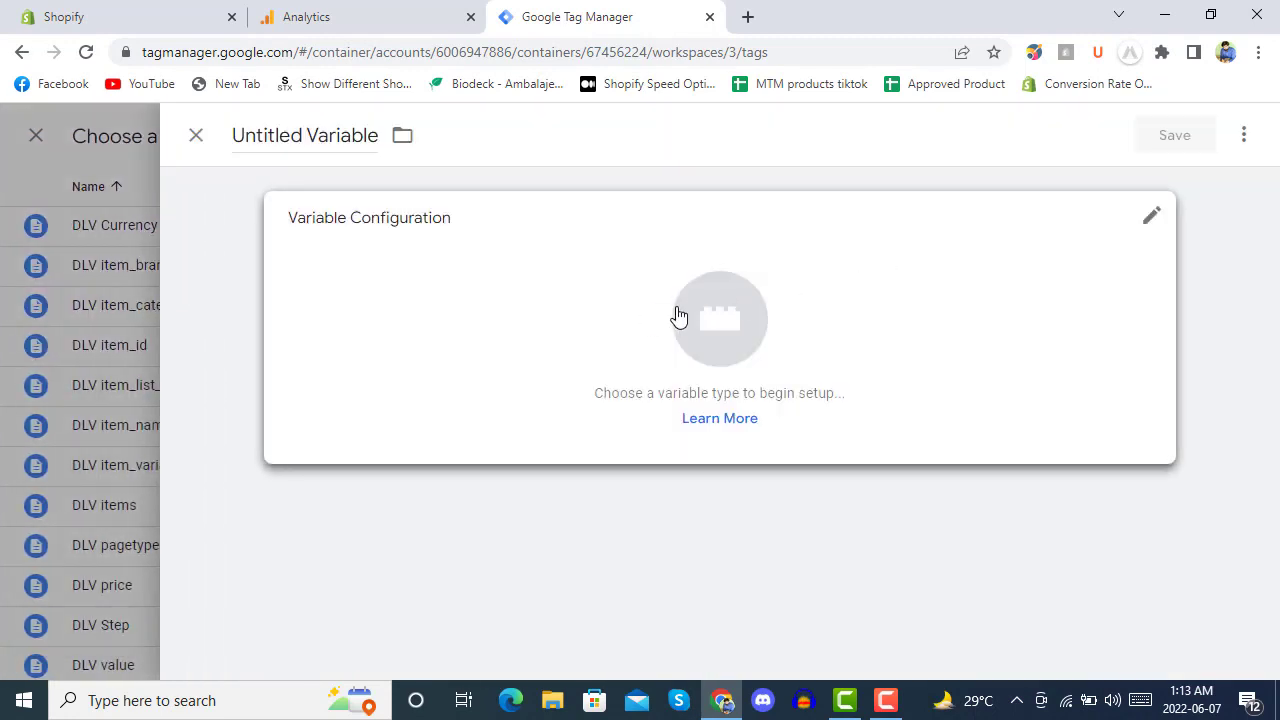
click(677, 317)
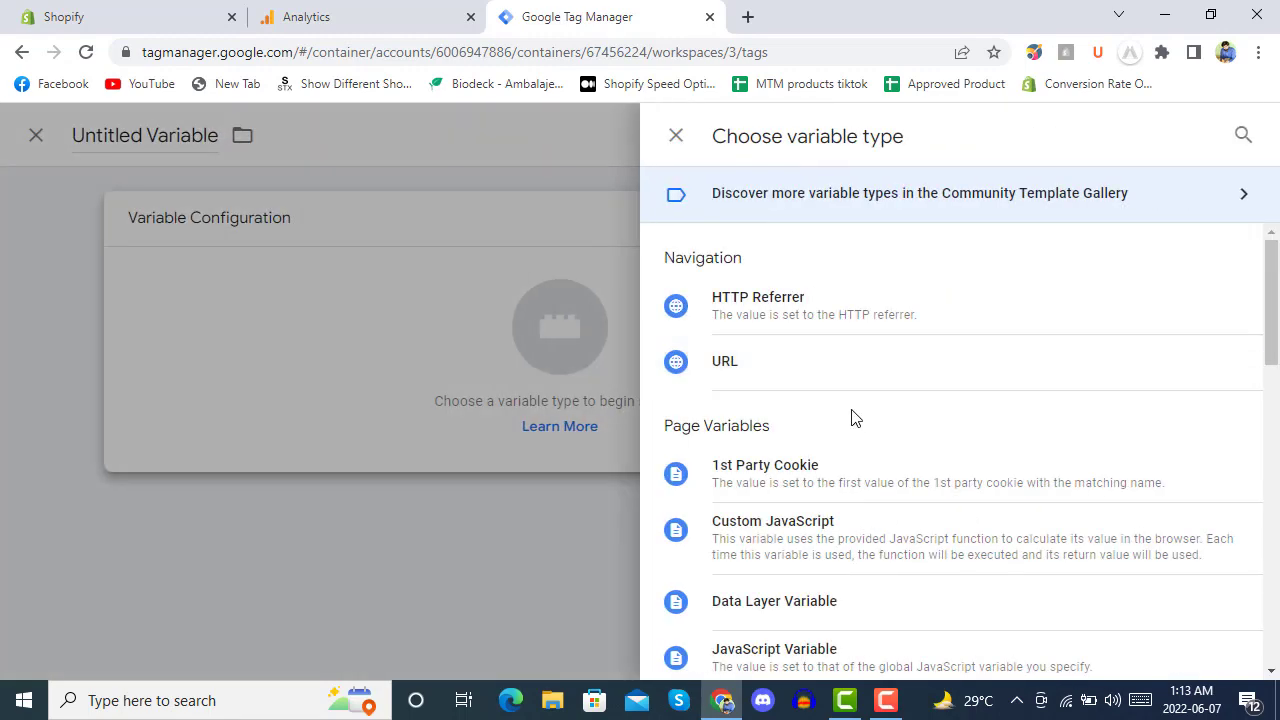
scroll(853, 418, down, 2)
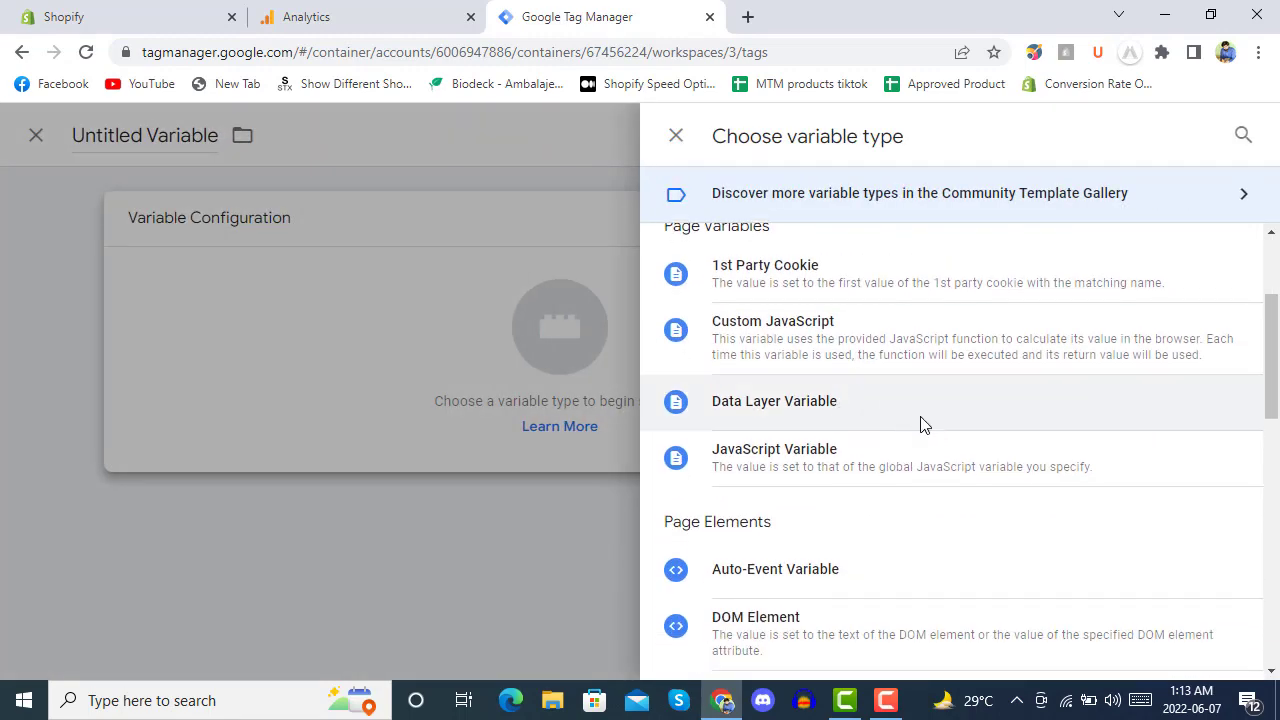
click(922, 420)
click(362, 429)
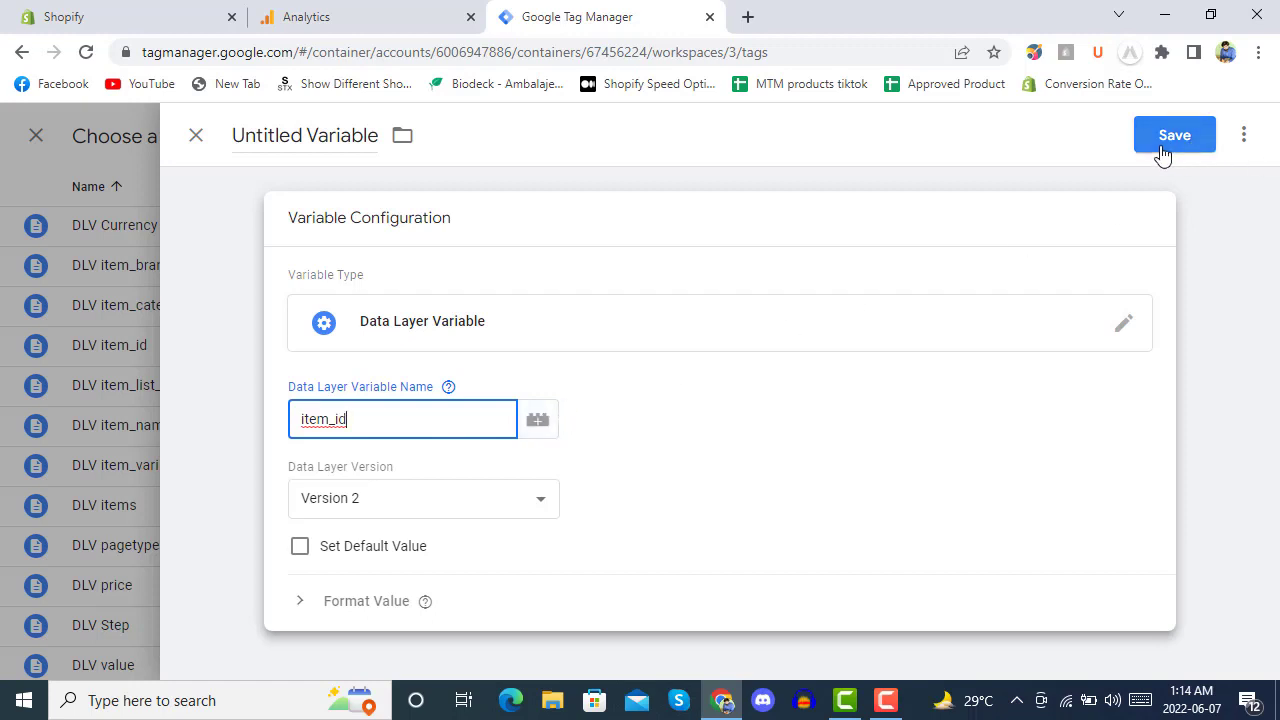
click(196, 135)
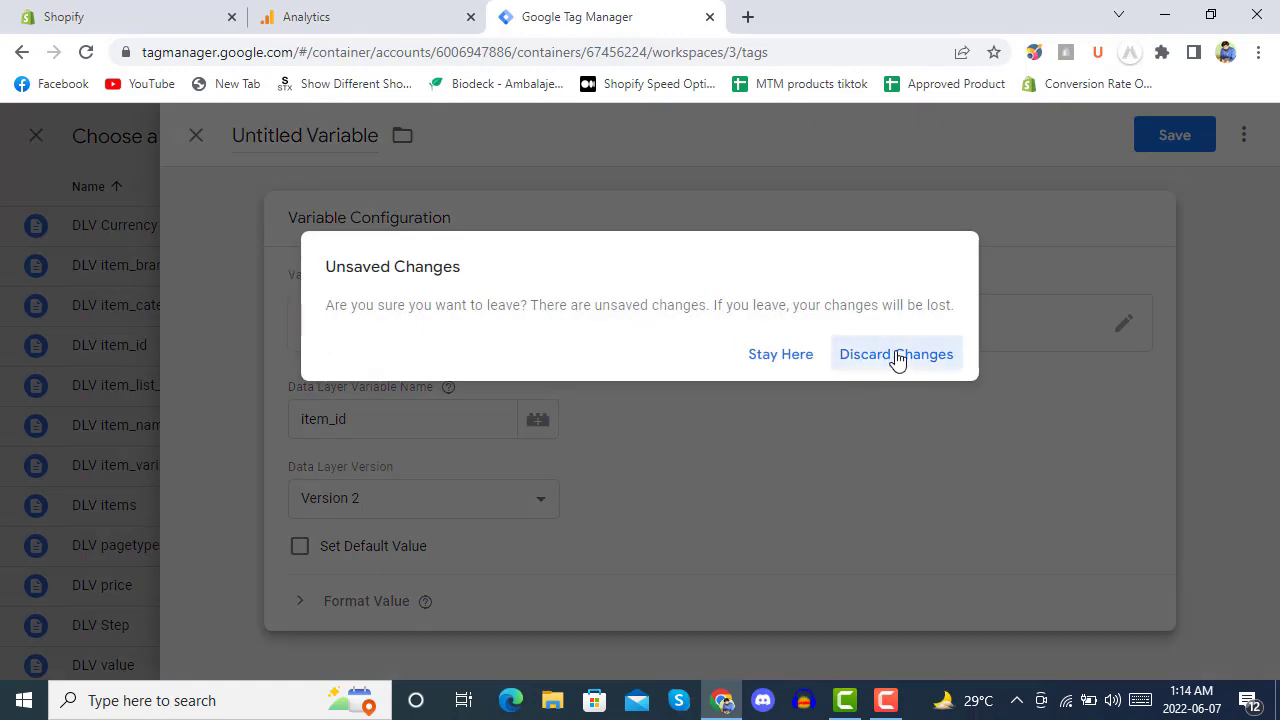
click(892, 356)
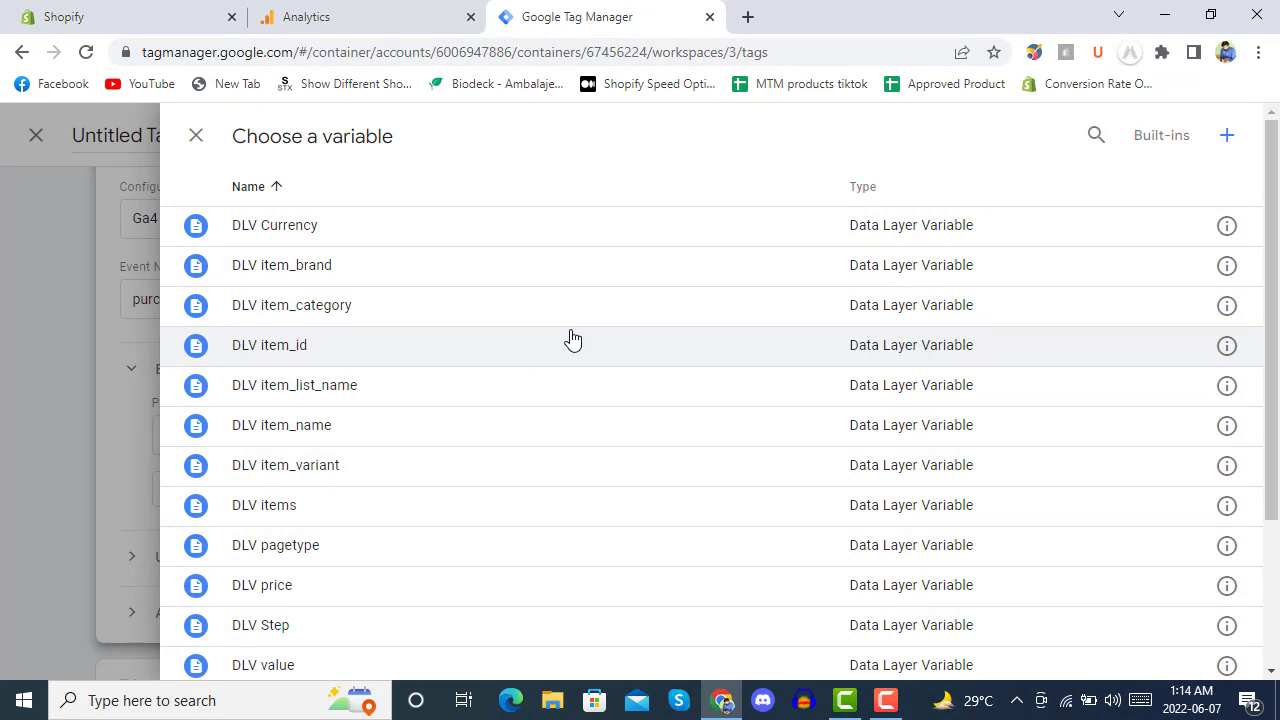
Set the item_id value to {{DLV item_id}}, add two more rows, then discard the tag.
scroll(572, 340, down, 2)
scroll(554, 300, up, 2)
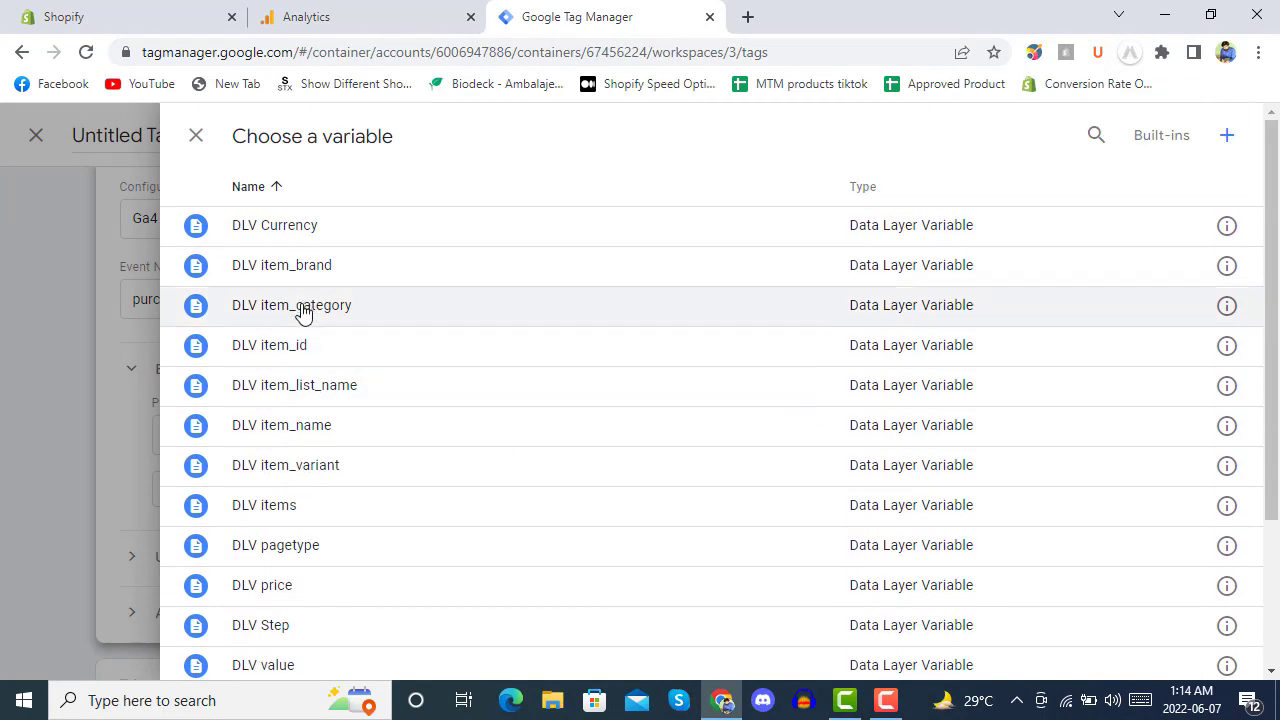
click(334, 348)
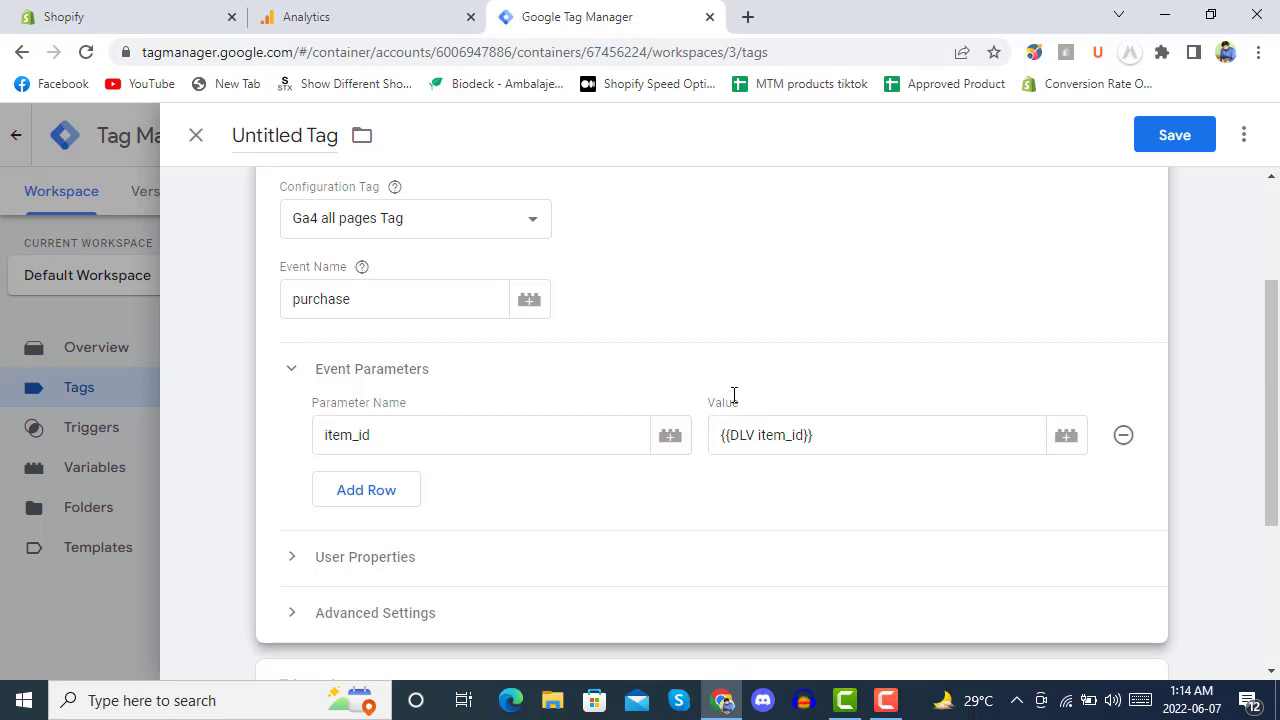
mouse_move(362, 267)
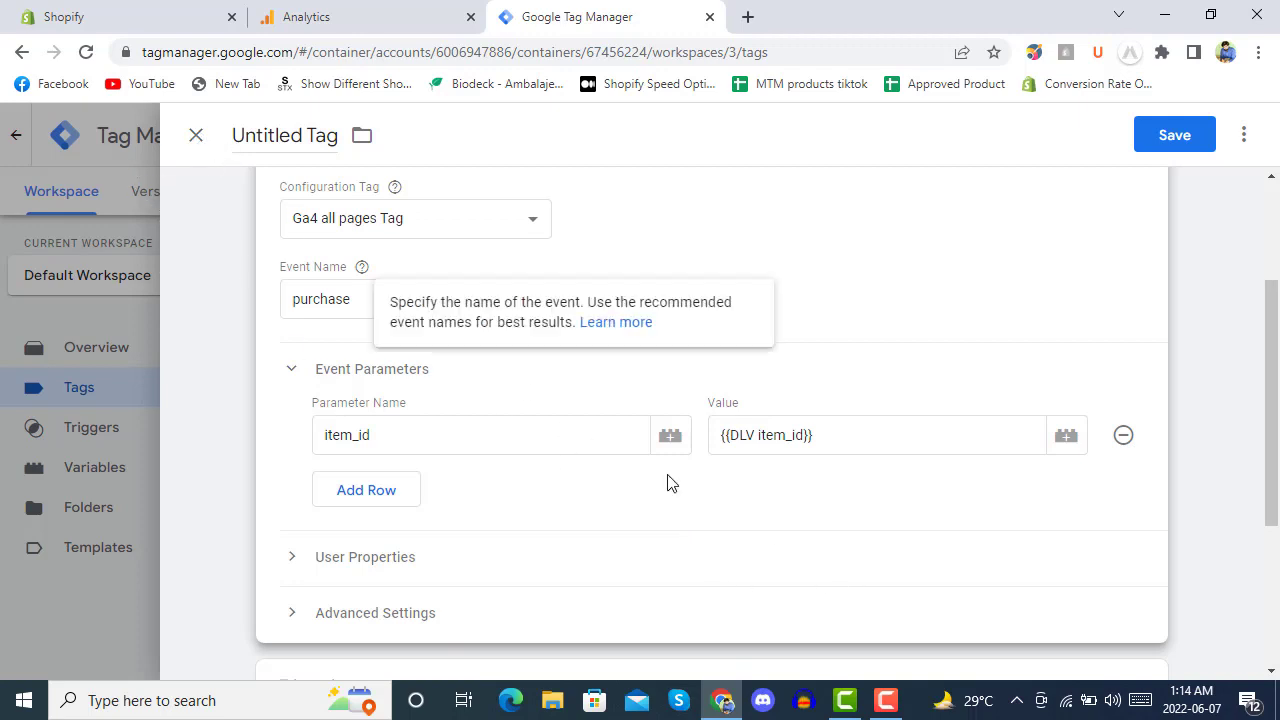
click(366, 496)
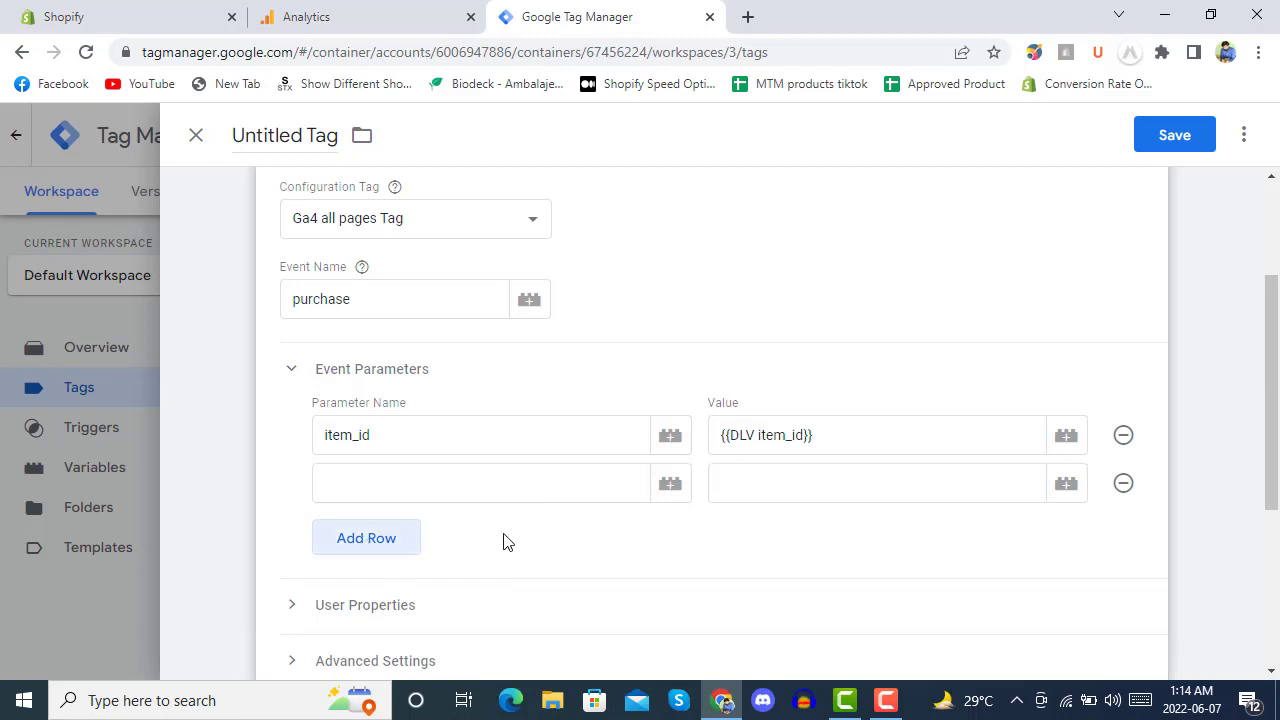
click(397, 537)
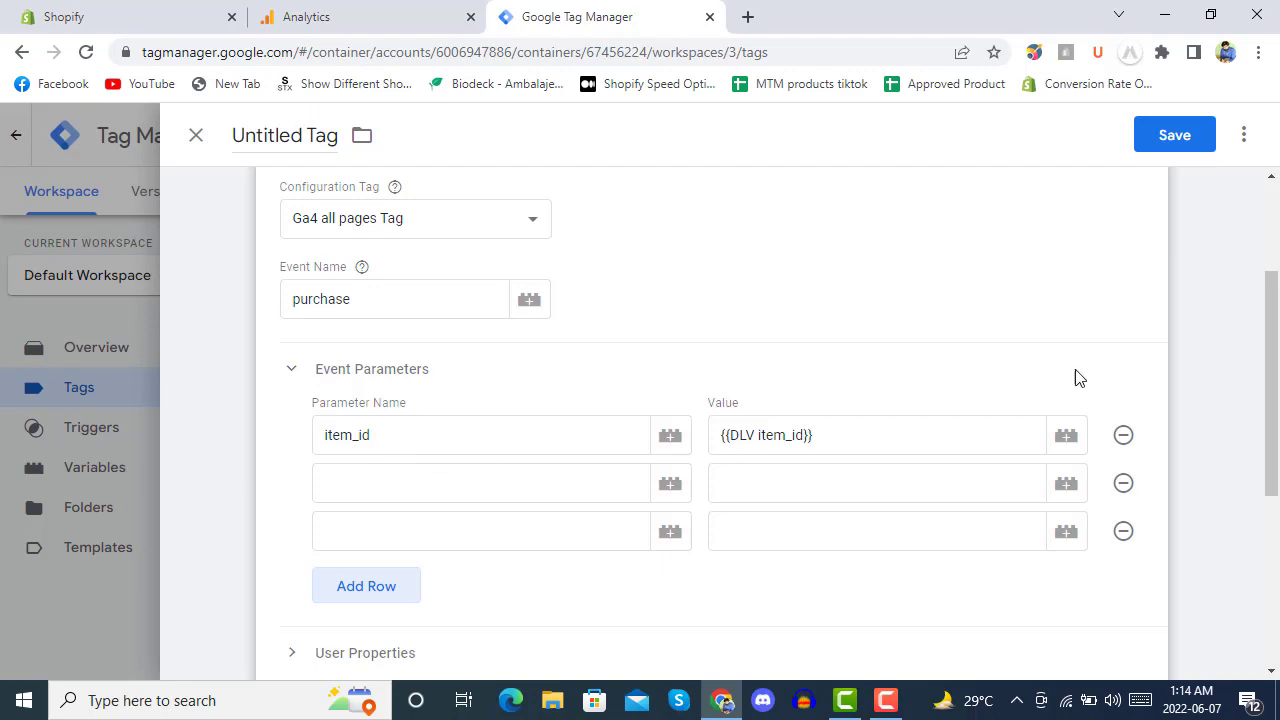
click(196, 136)
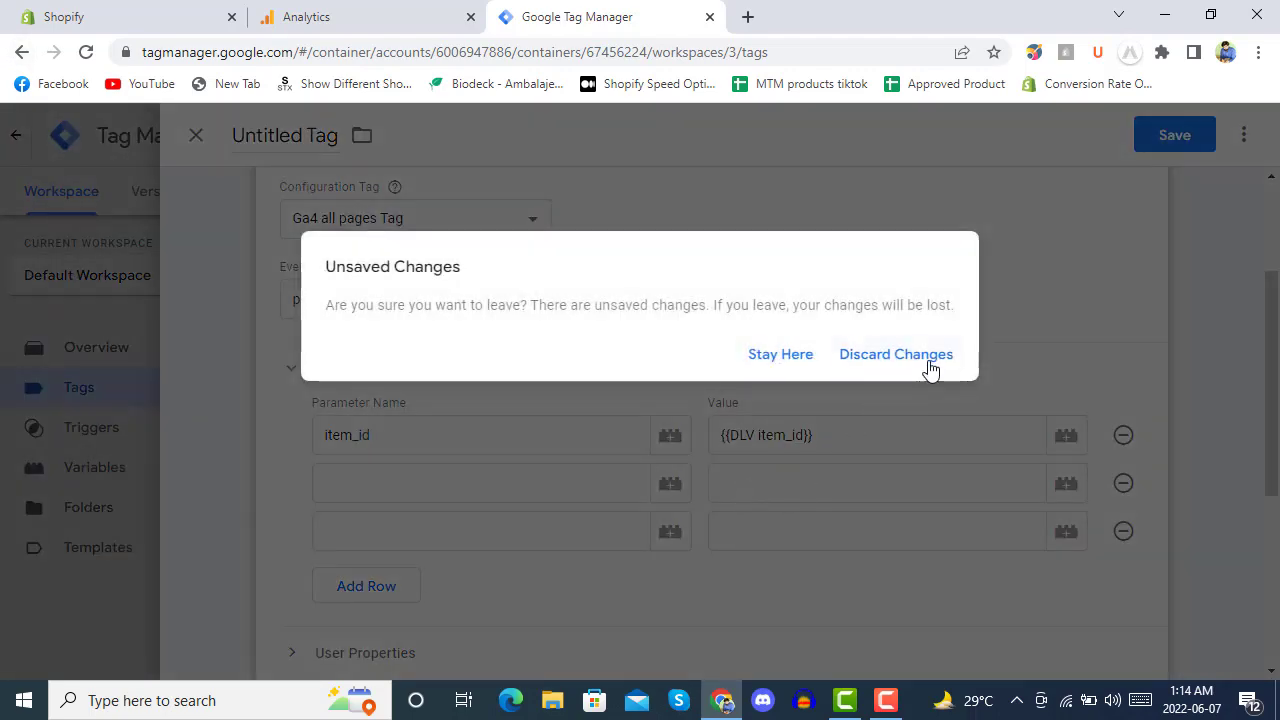
click(914, 358)
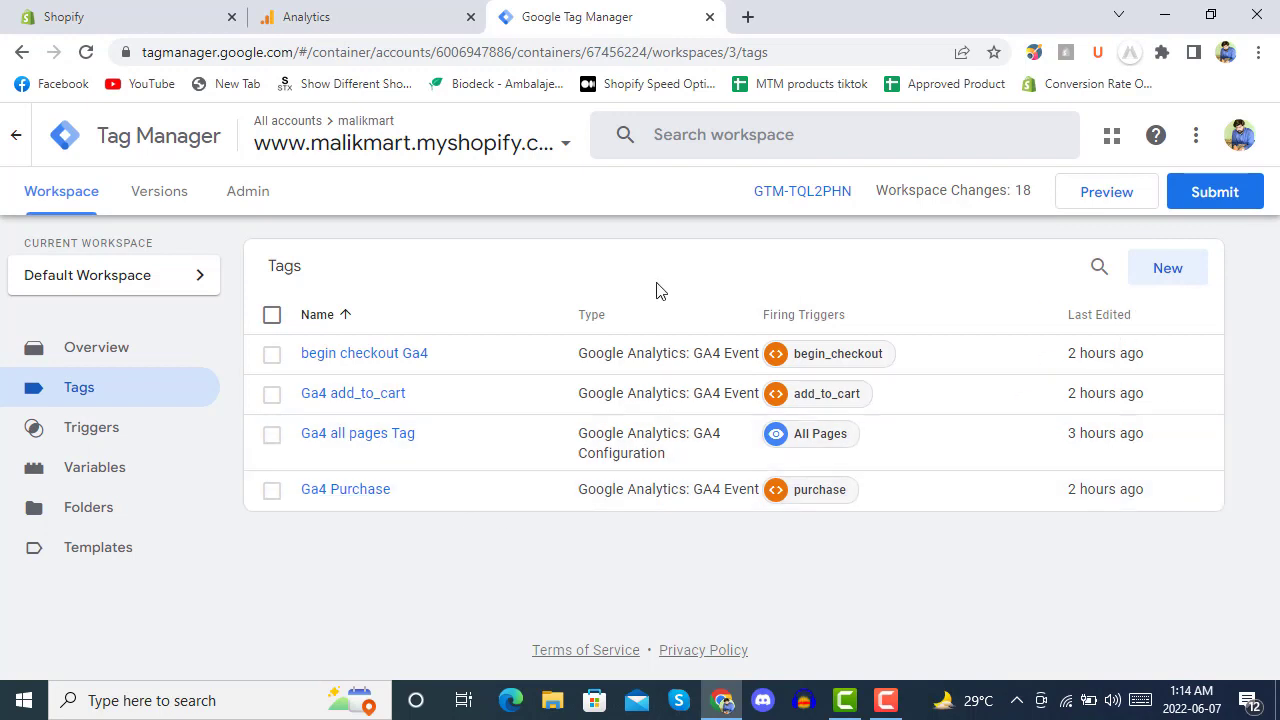
Start Tag Manager preview and connect Tag Assistant to malikmart.myshopify.com.
click(1108, 197)
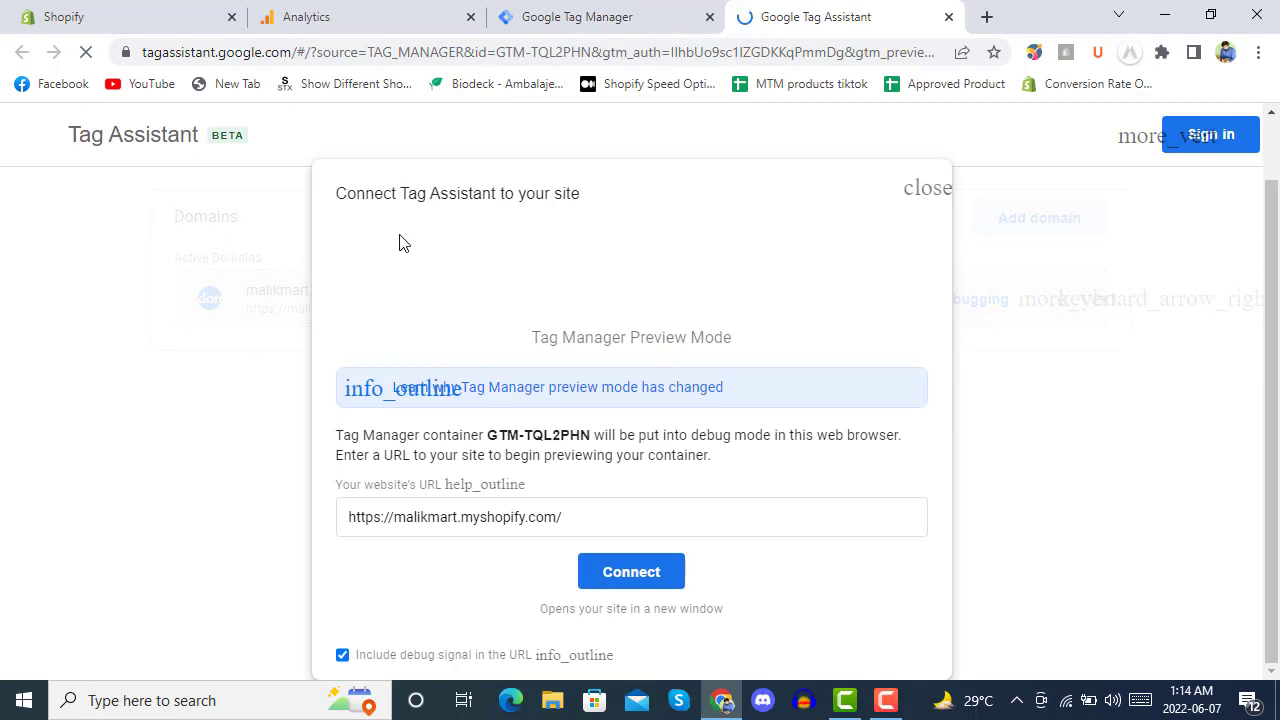
click(646, 579)
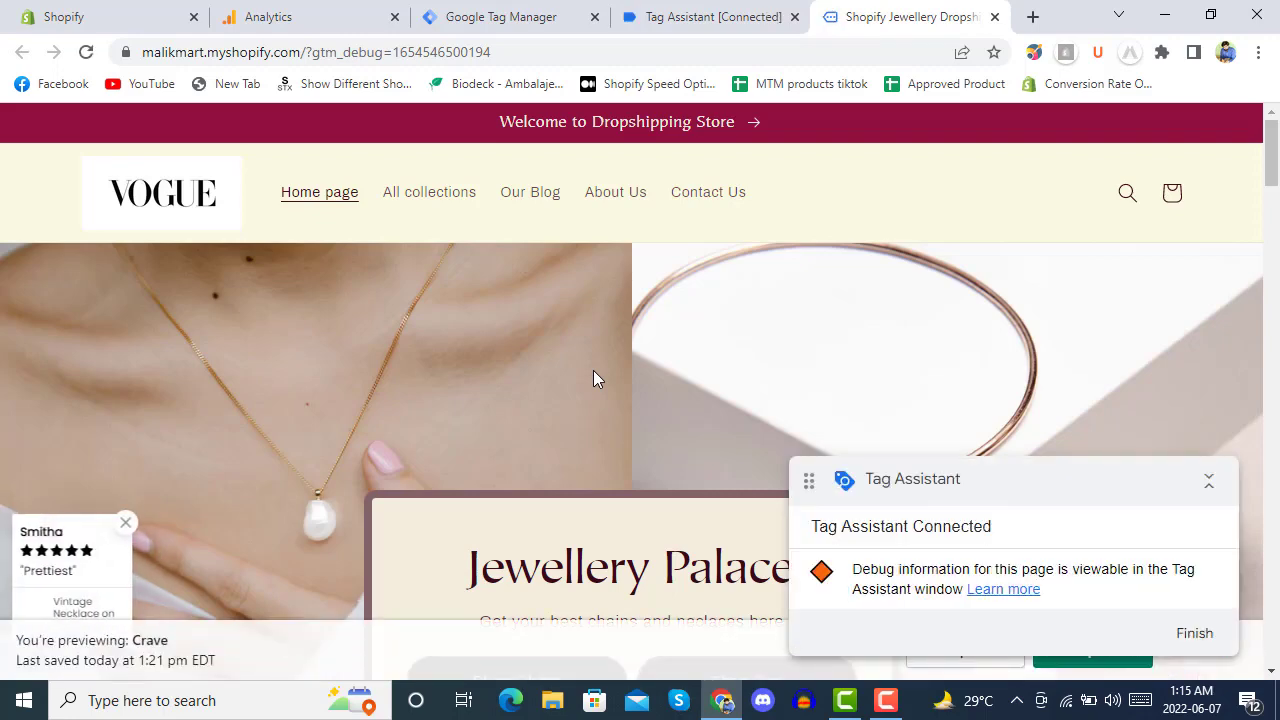
Add the Alloy Accessories Jewelry Findings Set from Featured Jewellery to the cart, then return to Tag Assistant.
scroll(627, 355, down, 5)
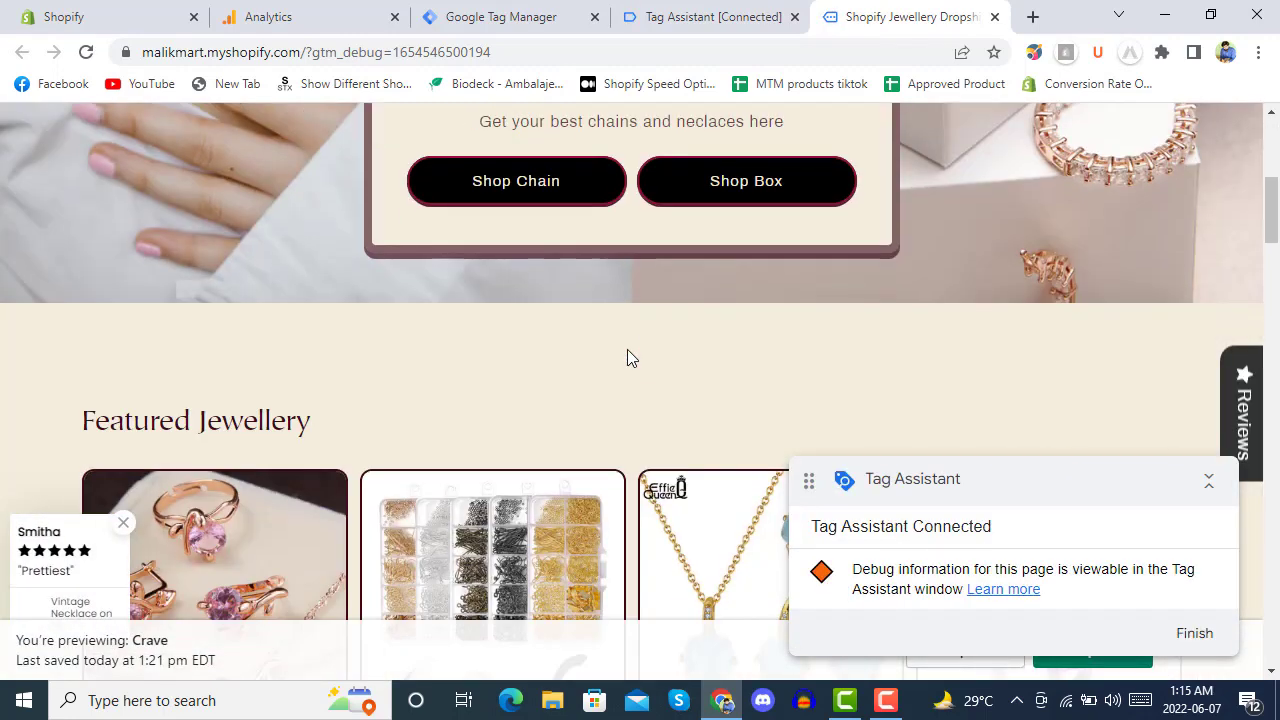
scroll(627, 358, down, 3)
click(483, 316)
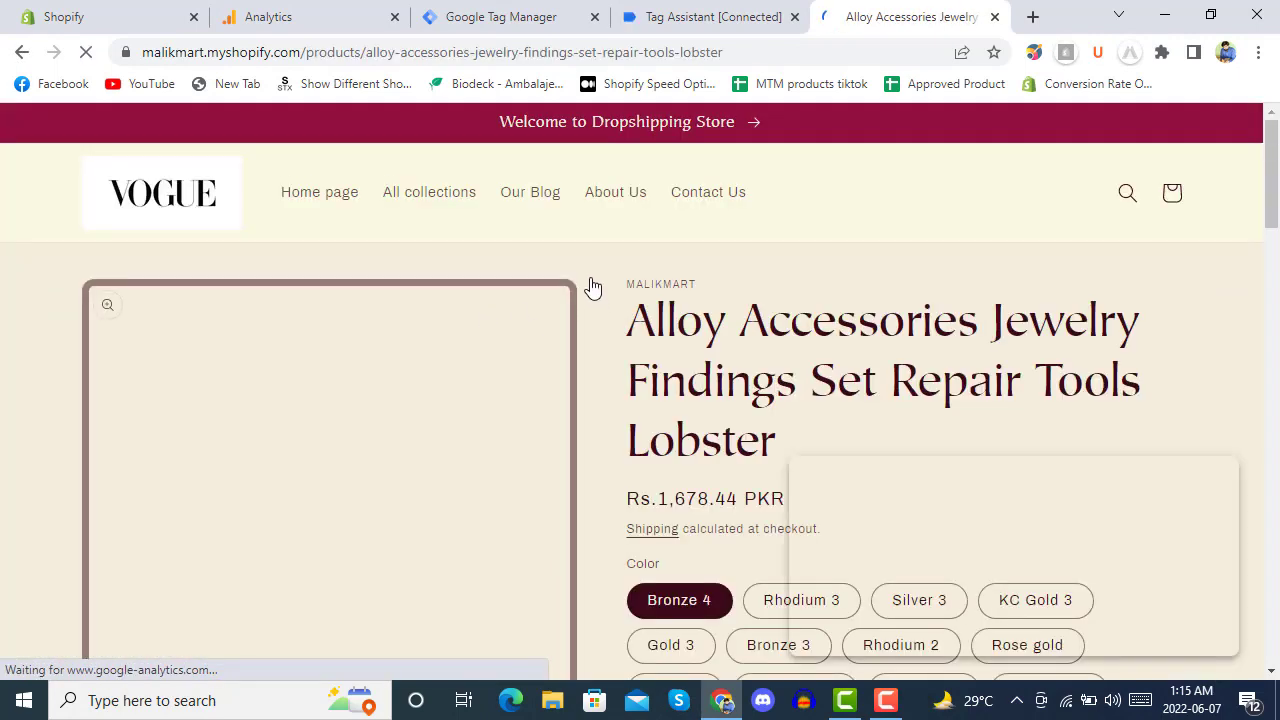
scroll(590, 287, down, 8)
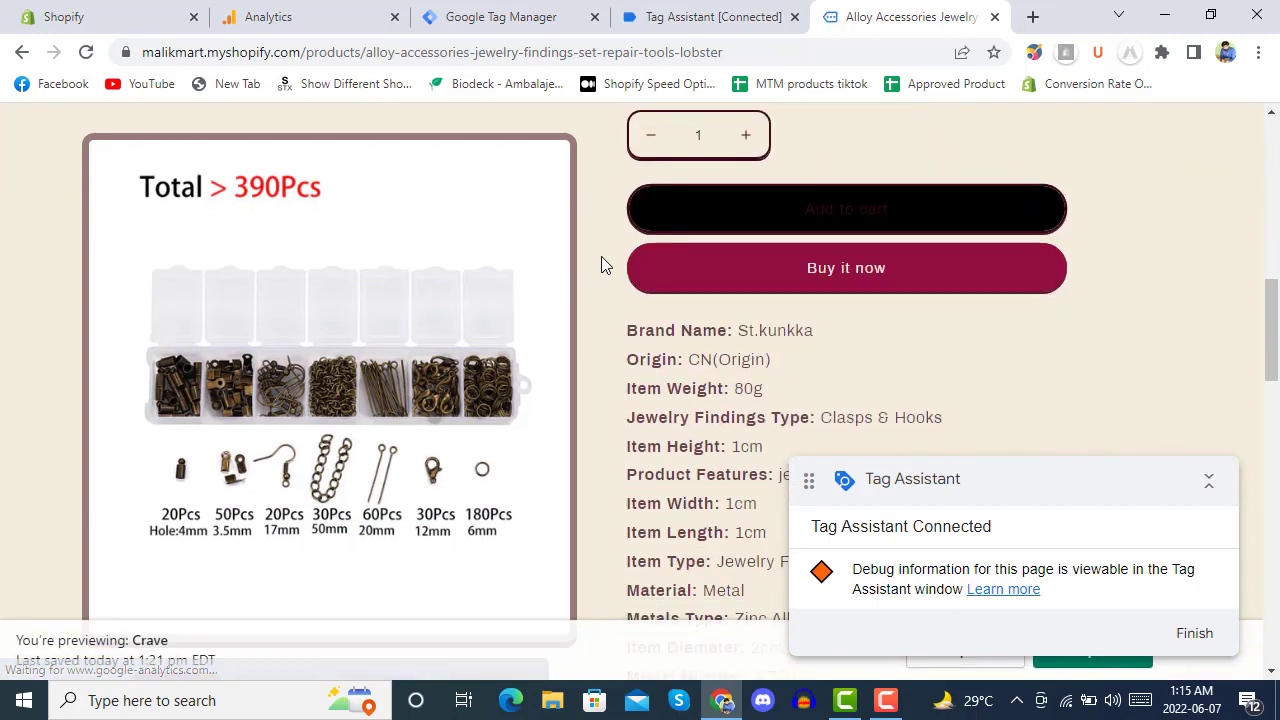
click(880, 208)
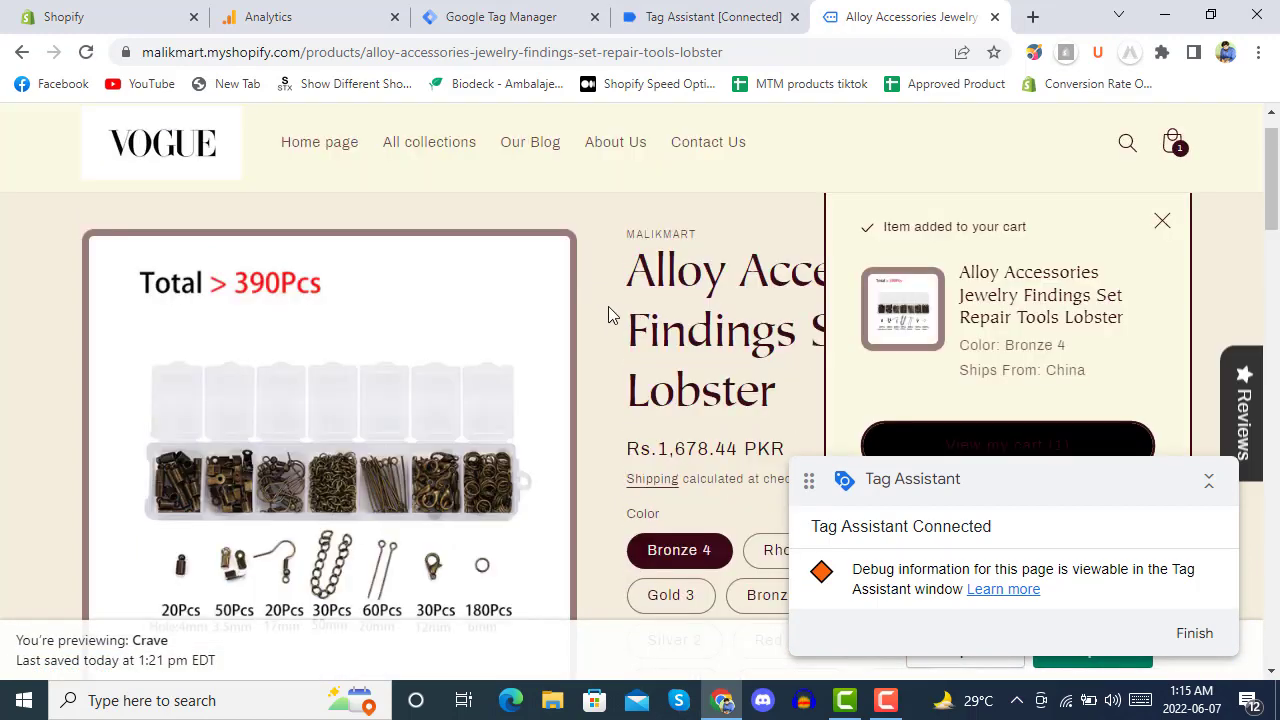
click(651, 16)
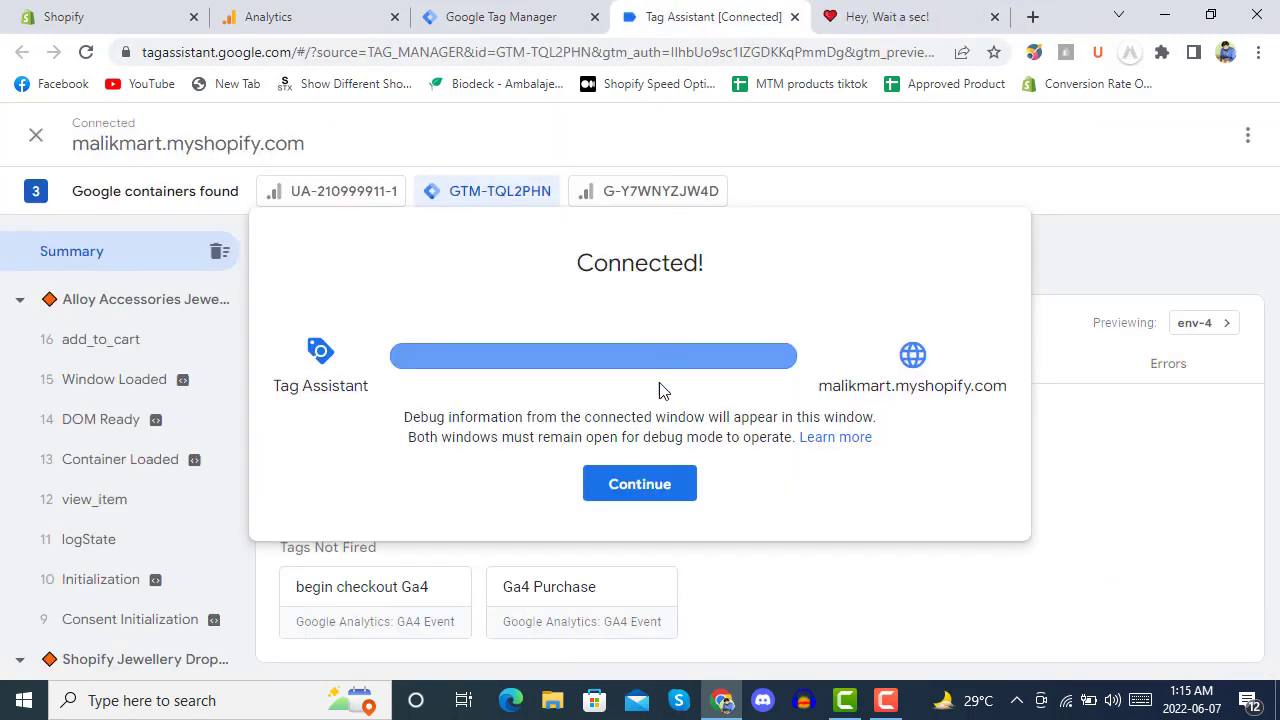
Dismiss the connection notice and review the fired Ga4 add_to_cart tag's details.
click(636, 482)
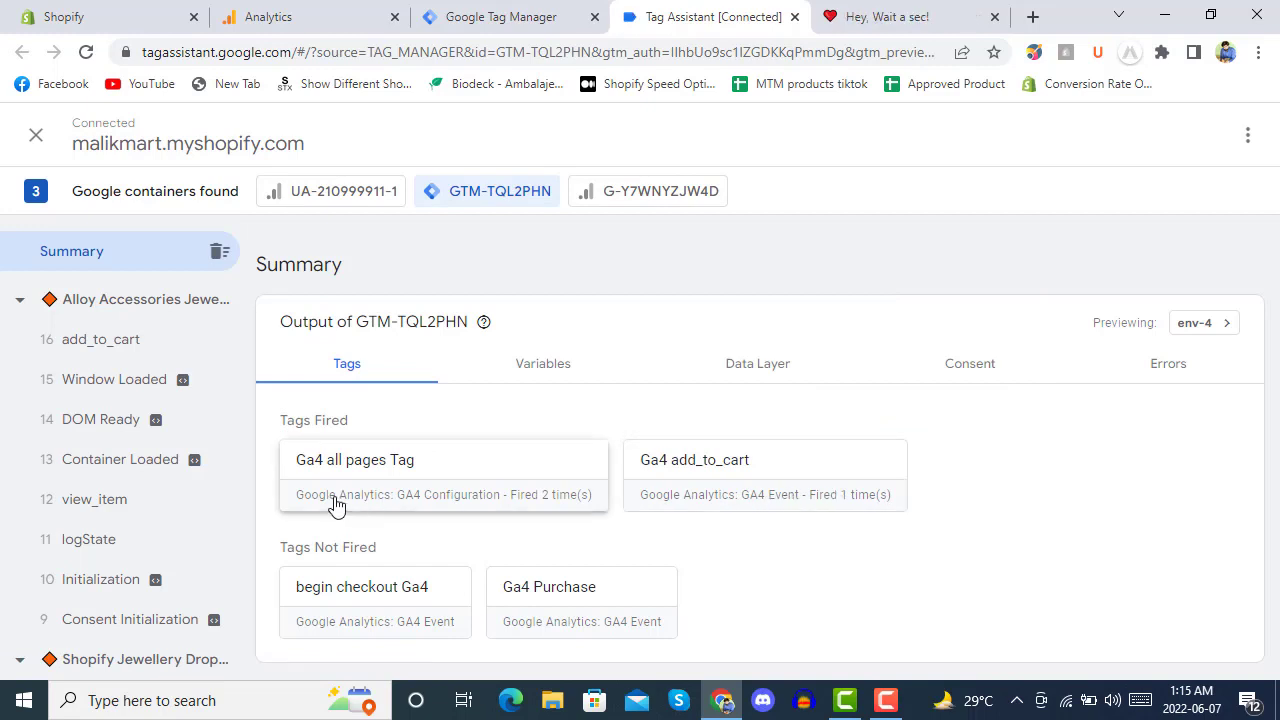
click(767, 495)
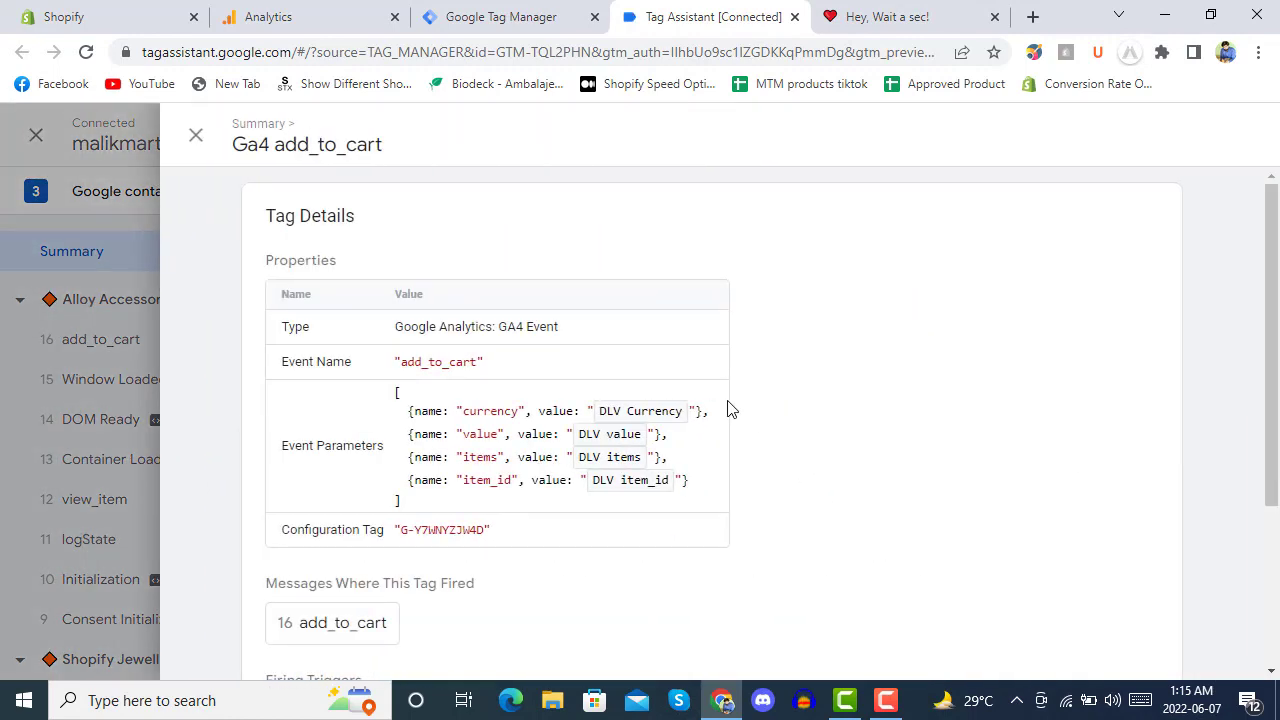
scroll(728, 408, down, 2)
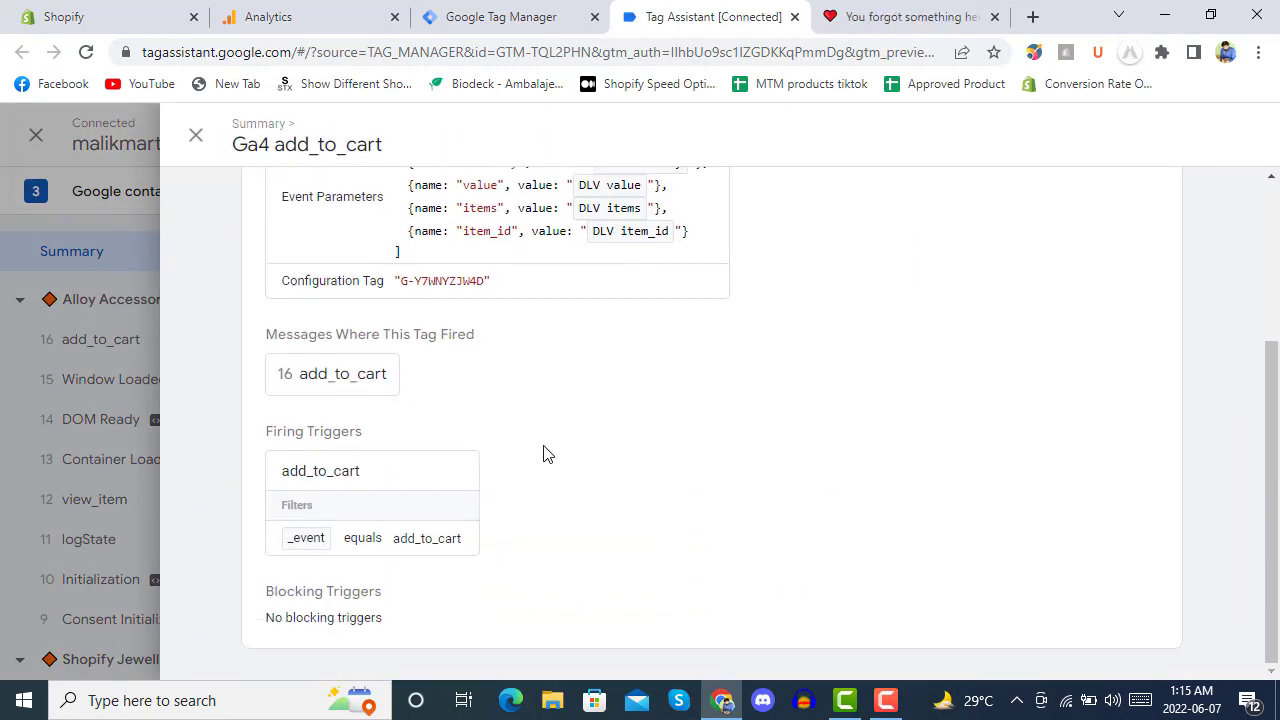
scroll(543, 455, up, 3)
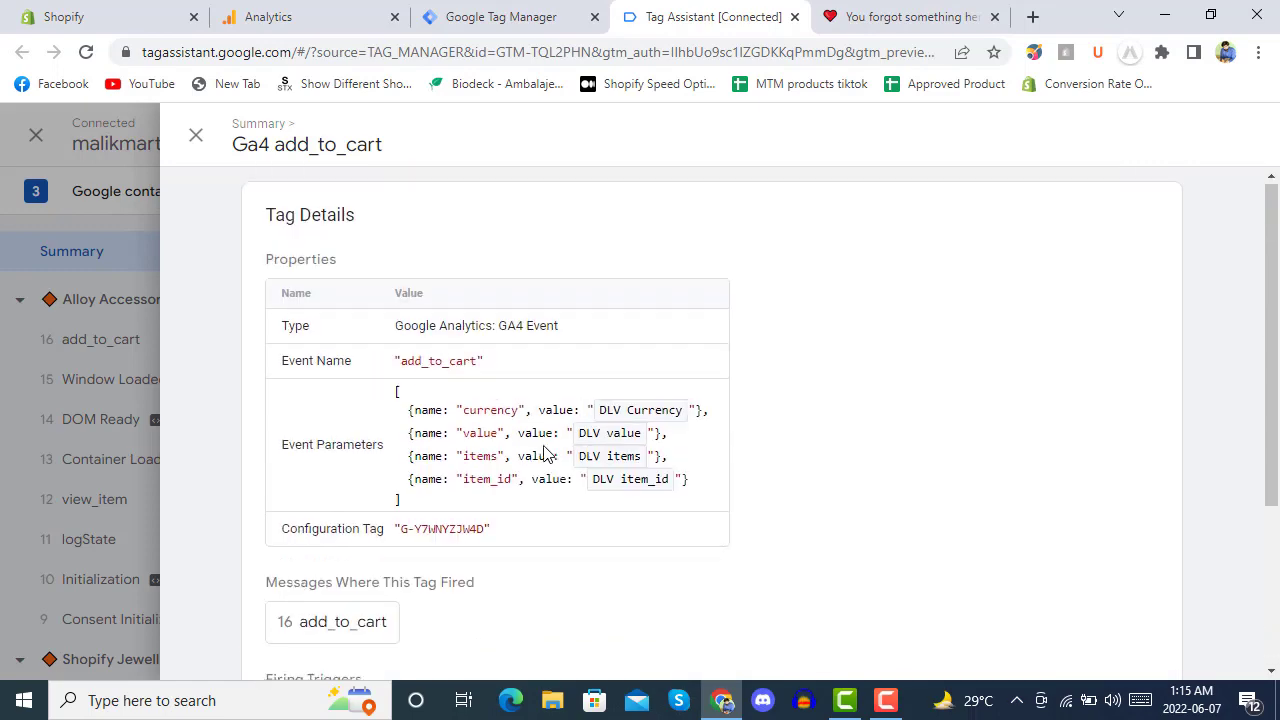
click(198, 138)
Check the add_to_cart event's Data Layer item_name value, then go back to the store.
click(737, 369)
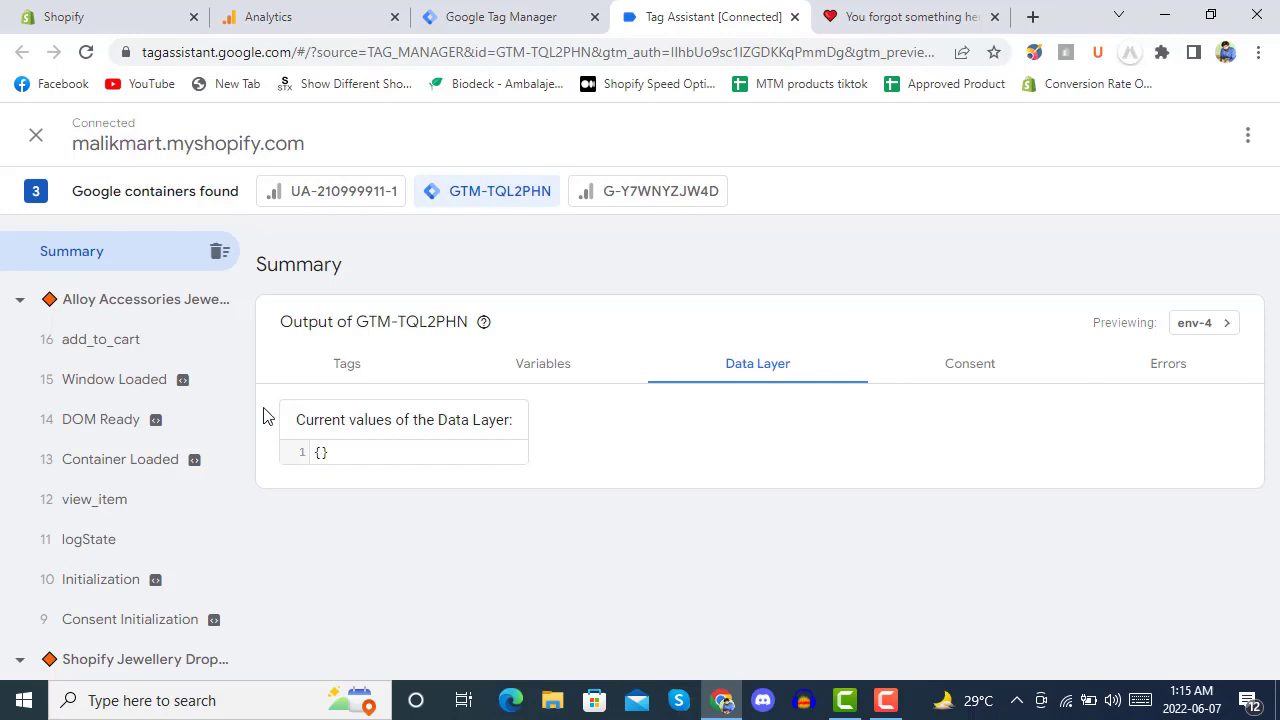
click(77, 346)
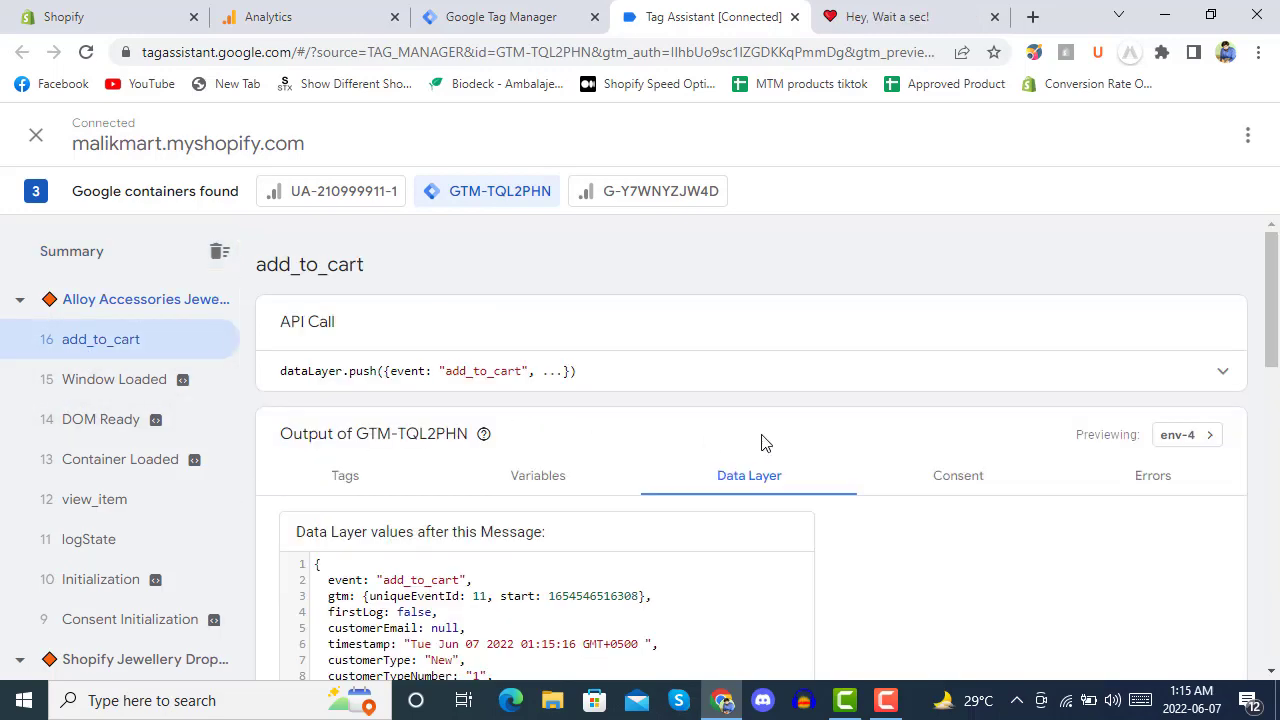
scroll(761, 443, down, 3)
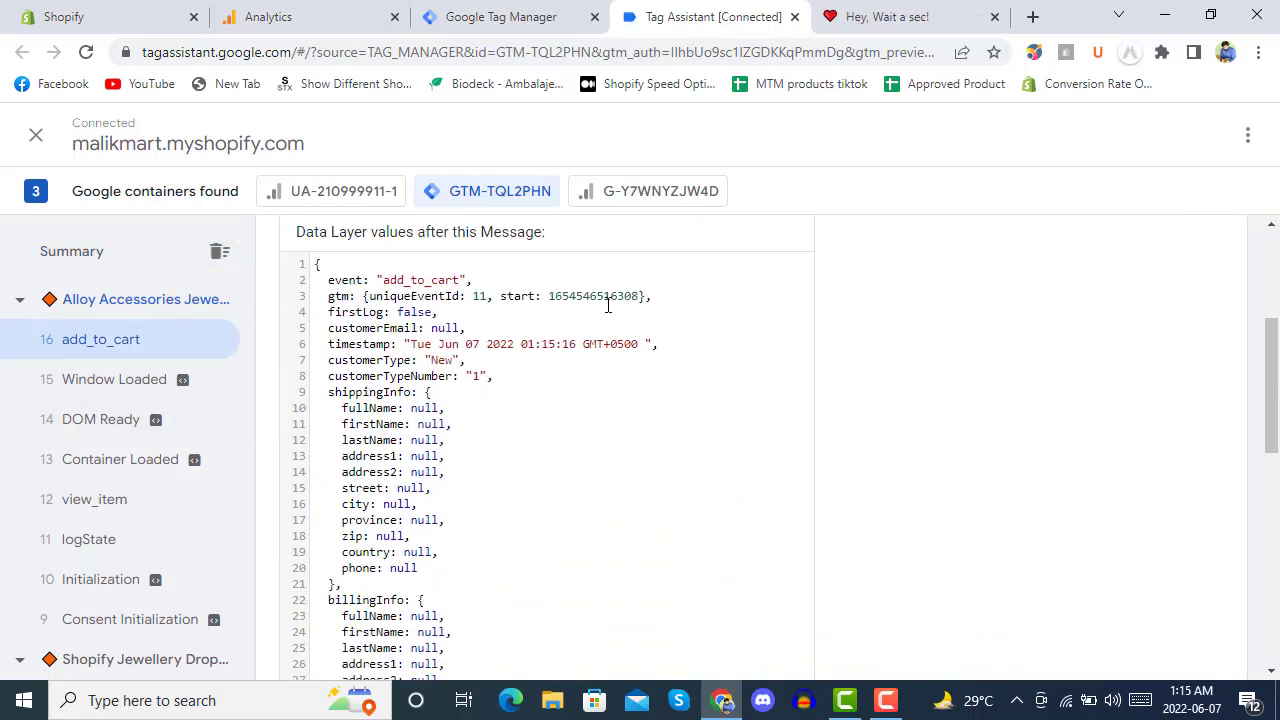
scroll(508, 357, down, 6)
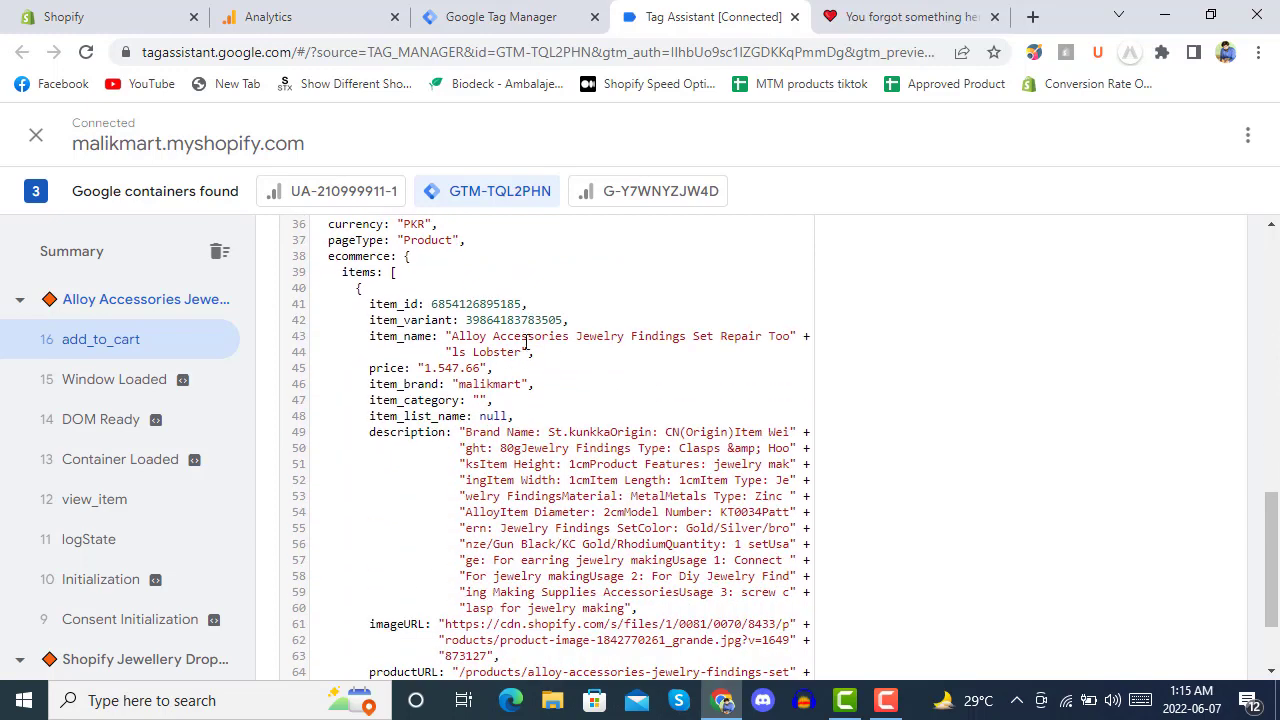
drag(455, 343, 521, 354)
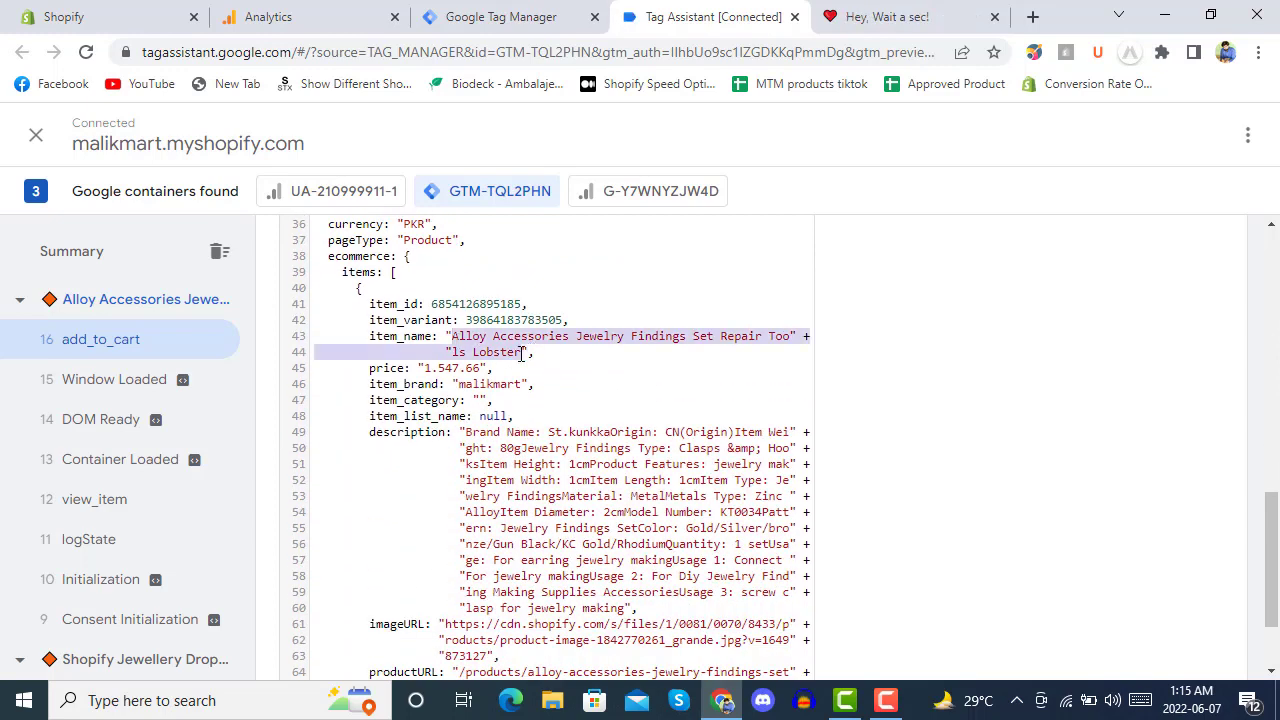
click(893, 12)
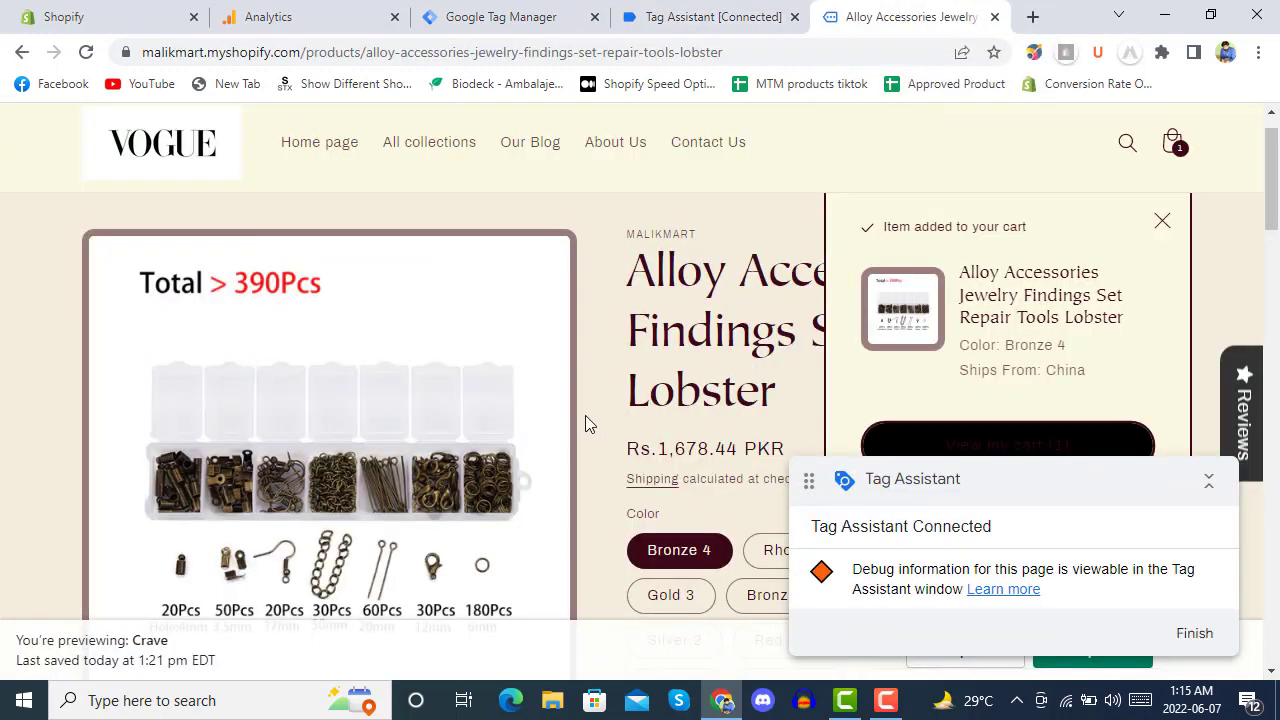
Scroll the Alloy Accessories product page, then switch to the Google Analytics tab.
scroll(590, 395, down, 3)
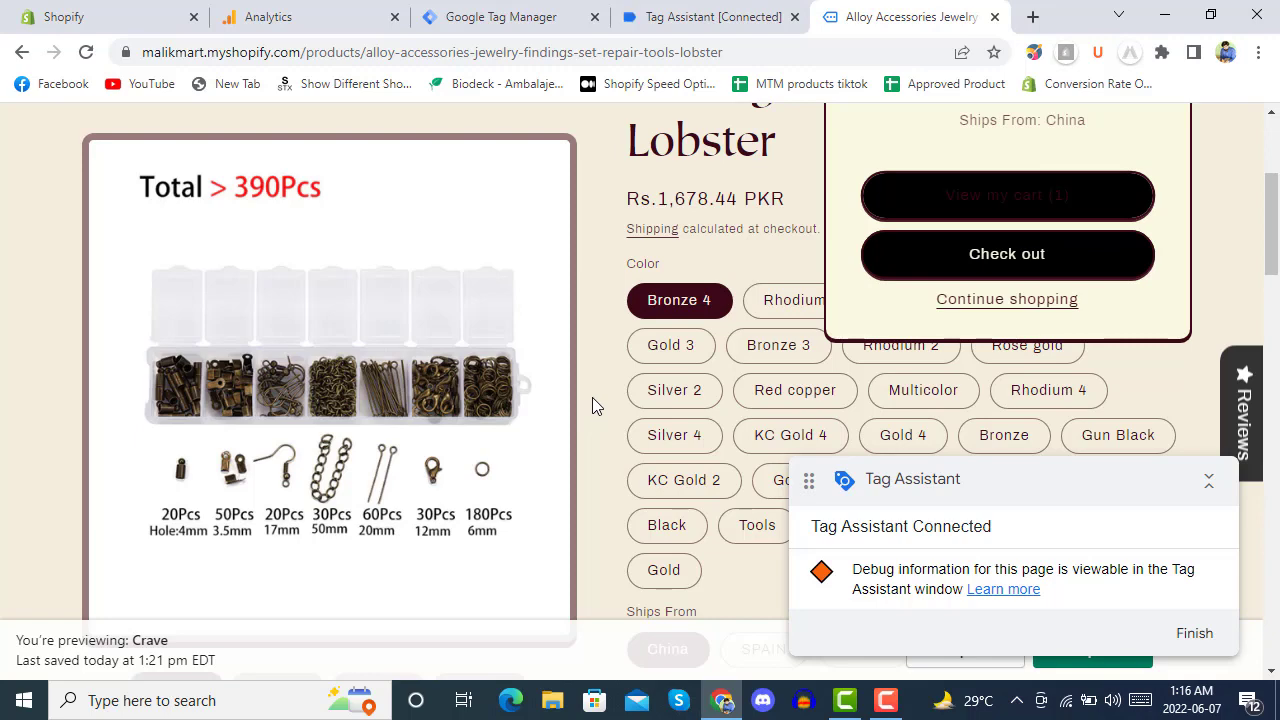
click(310, 10)
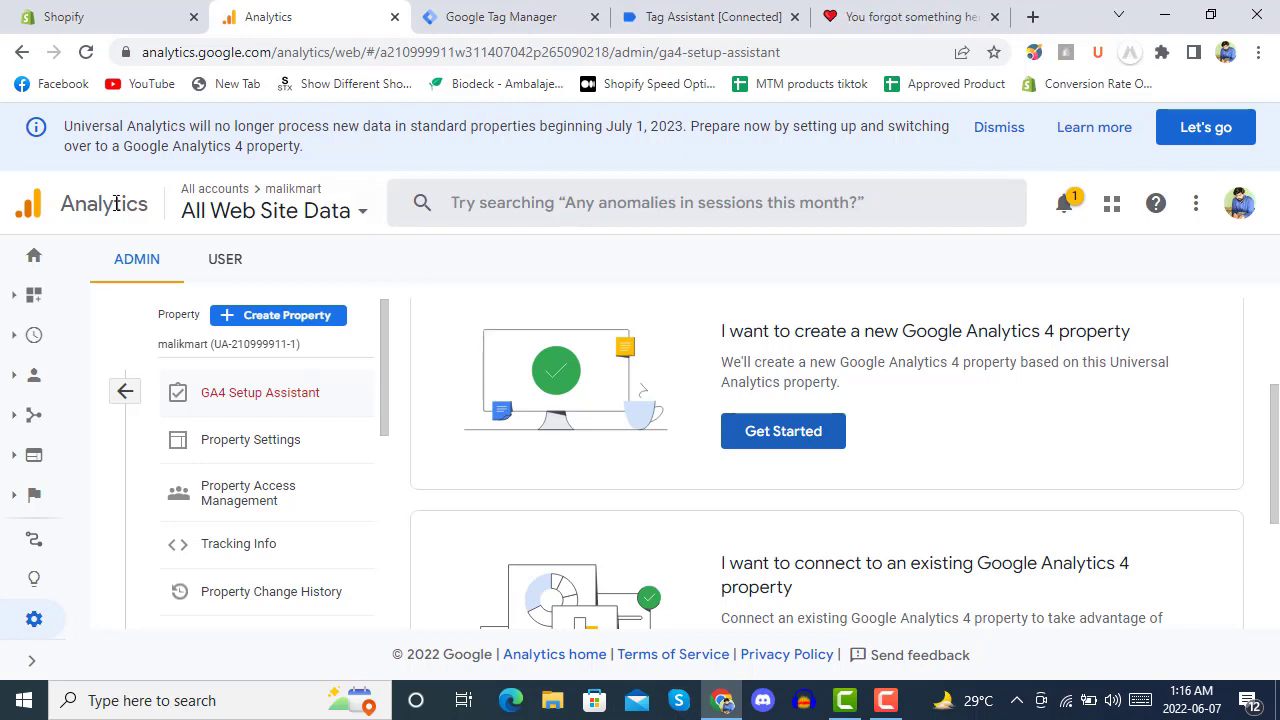
Open the Analytics Home dashboard and expand Conversions > Goals > Ecommerce in the sidebar.
click(35, 262)
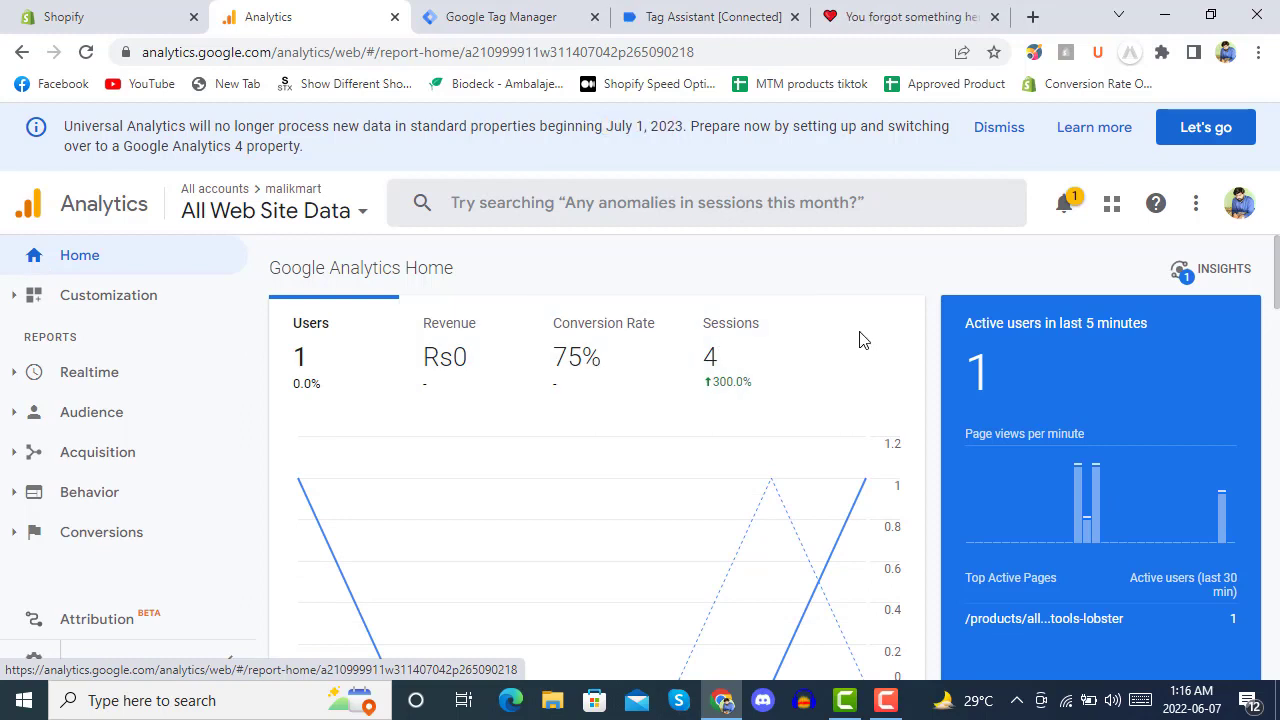
mouse_move(1226, 511)
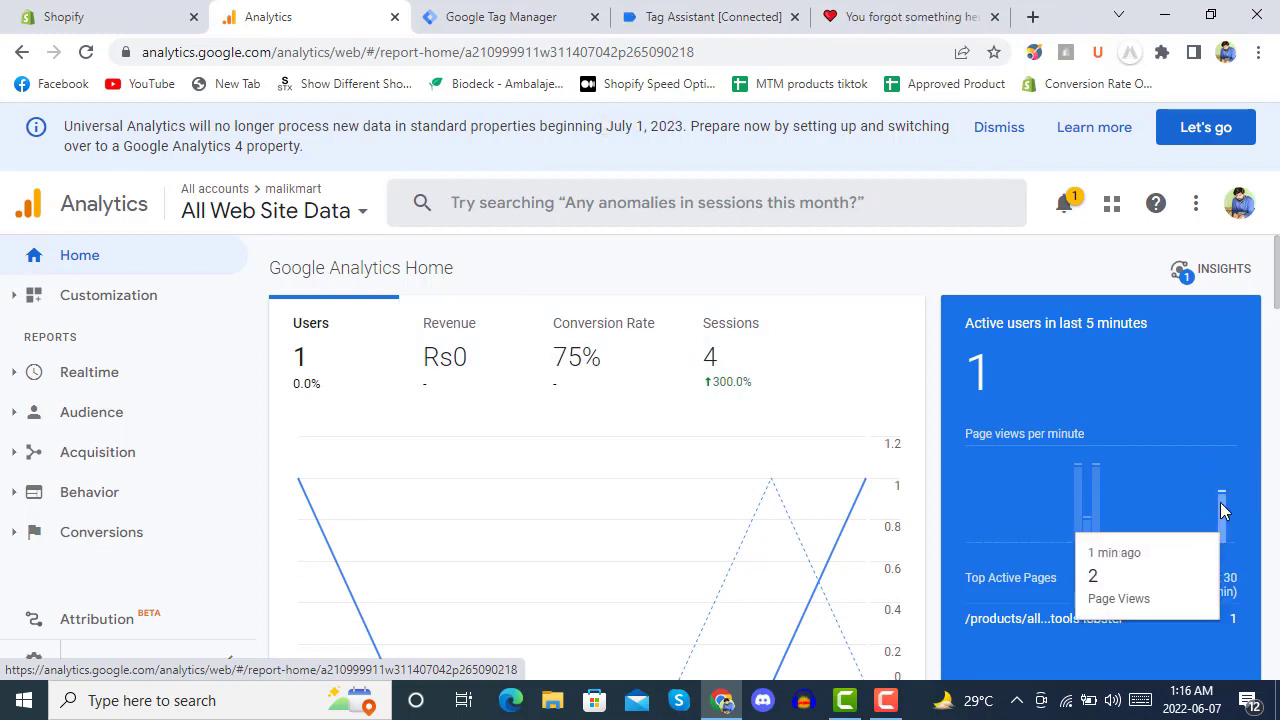
scroll(922, 398, down, 4)
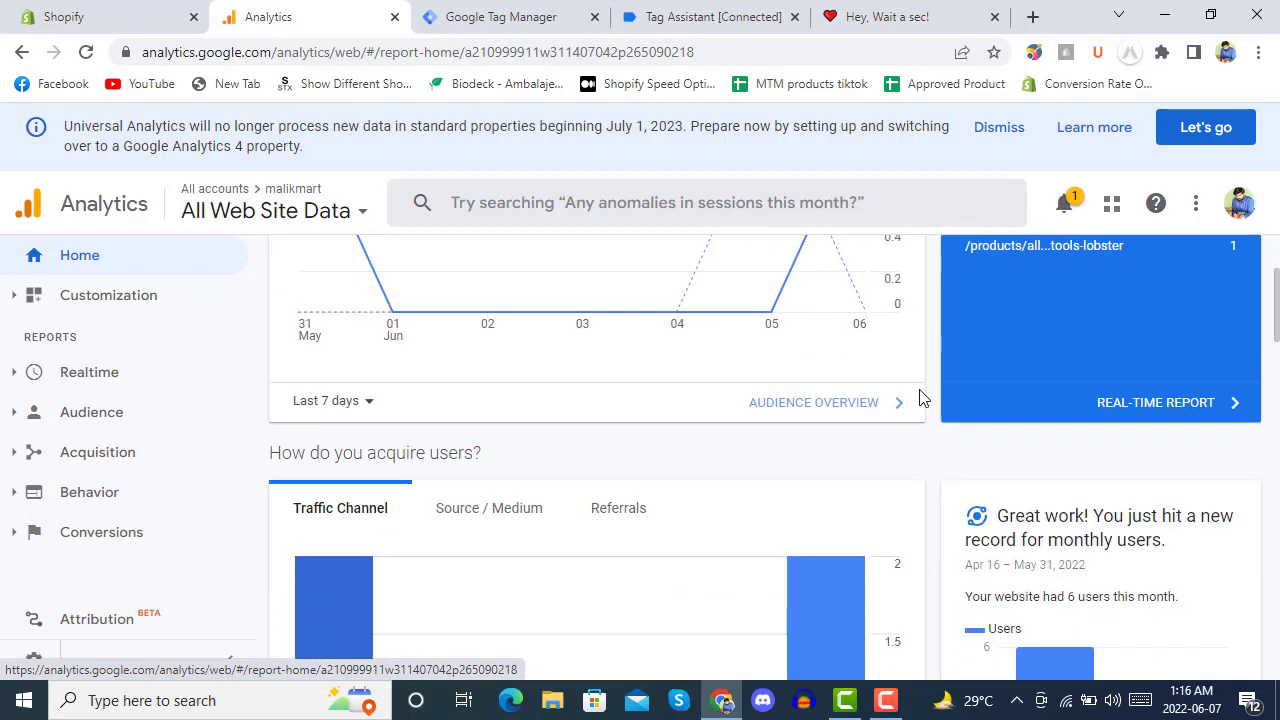
scroll(922, 398, down, 3)
scroll(922, 398, down, 5)
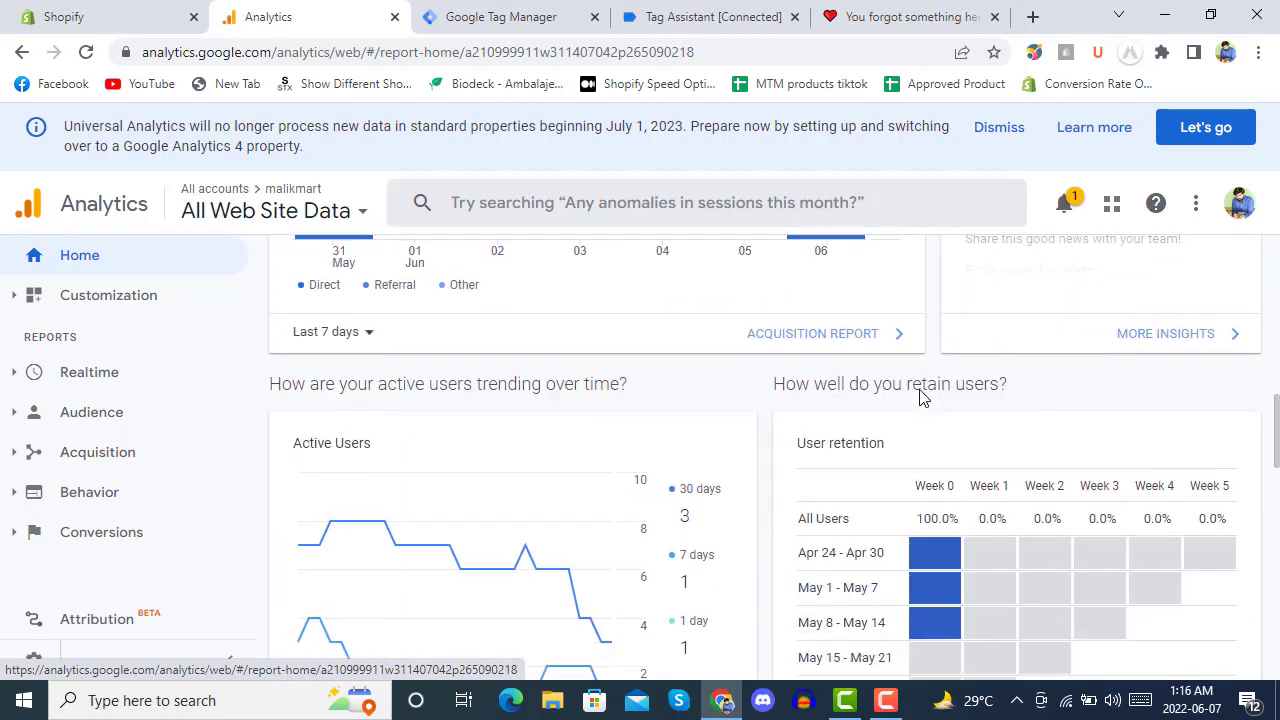
scroll(773, 393, down, 1)
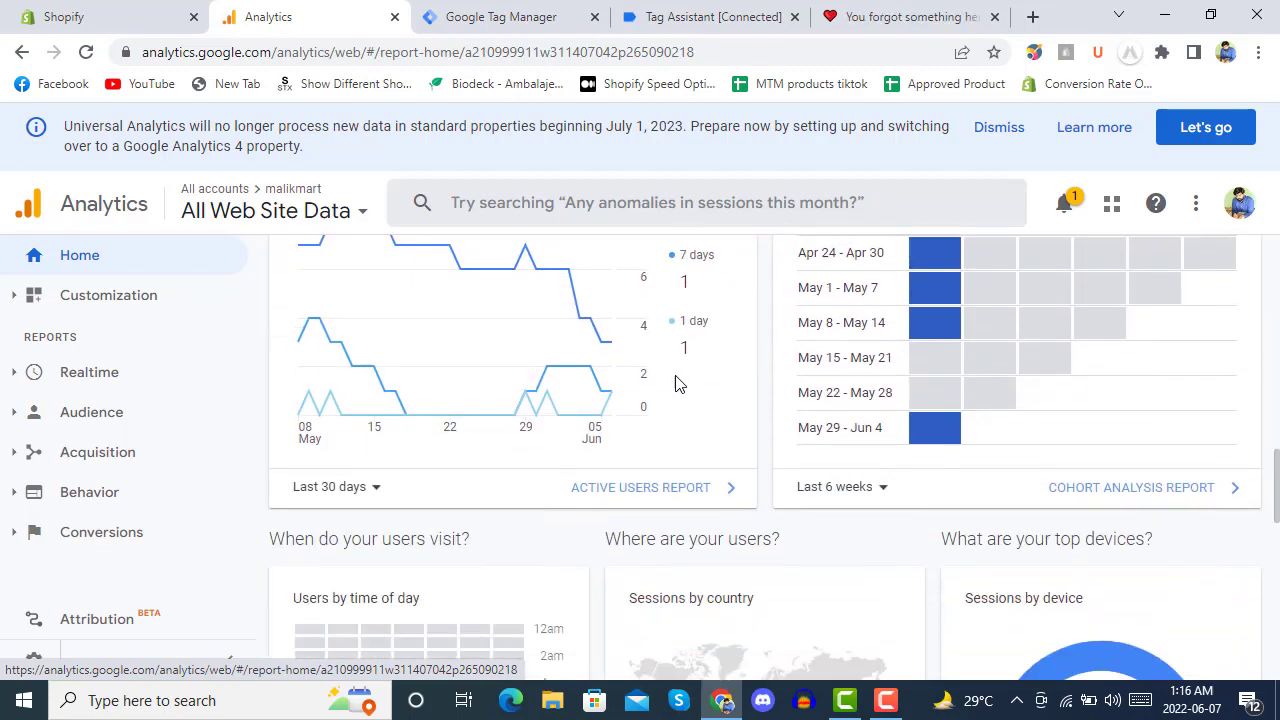
click(100, 532)
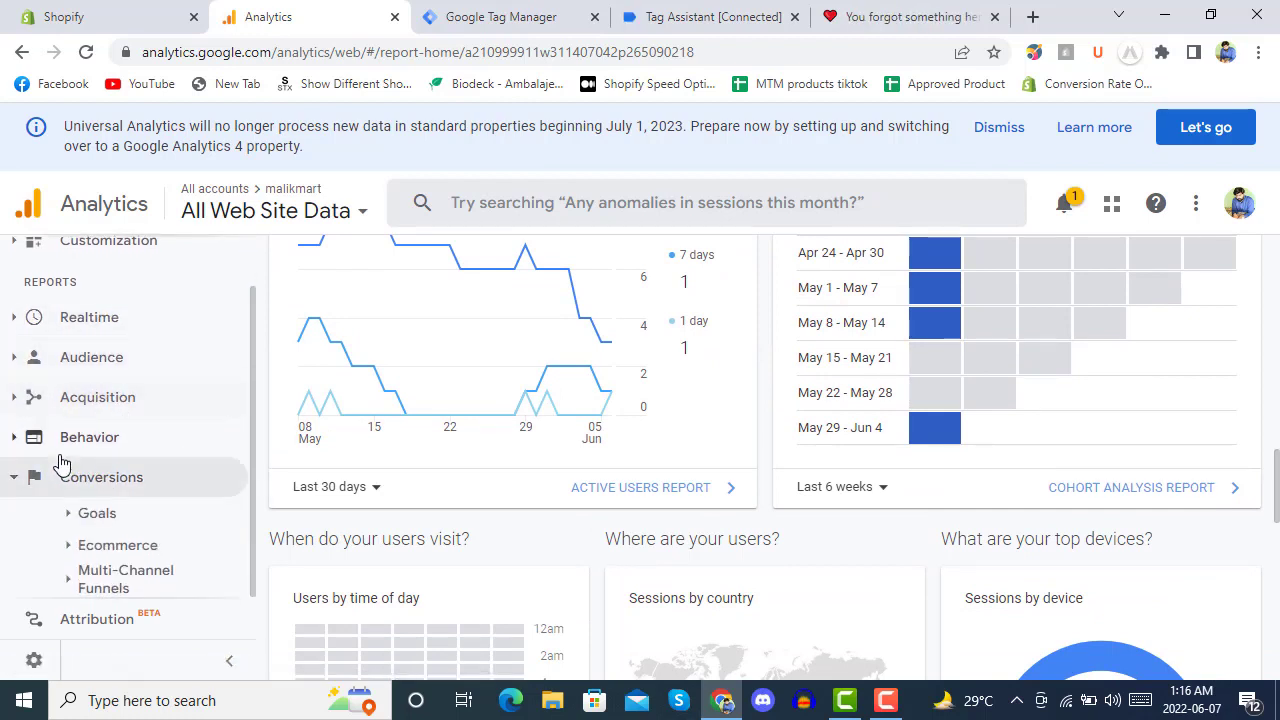
click(96, 527)
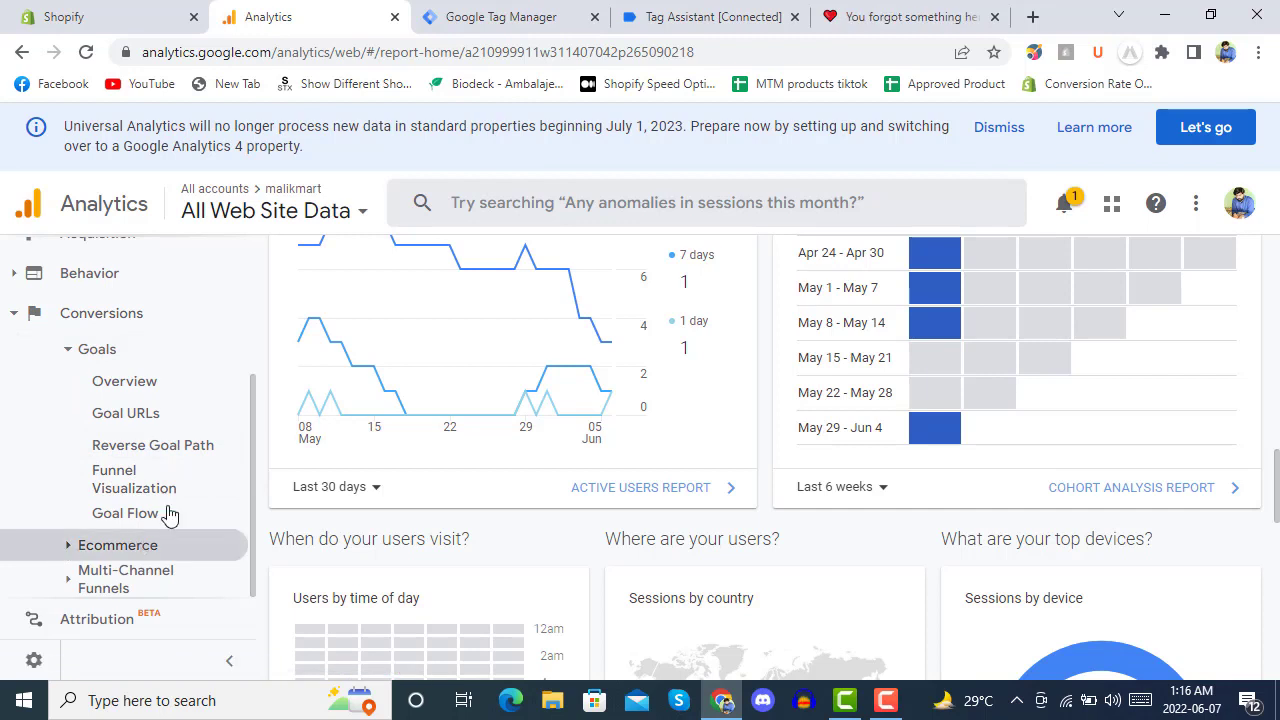
click(160, 545)
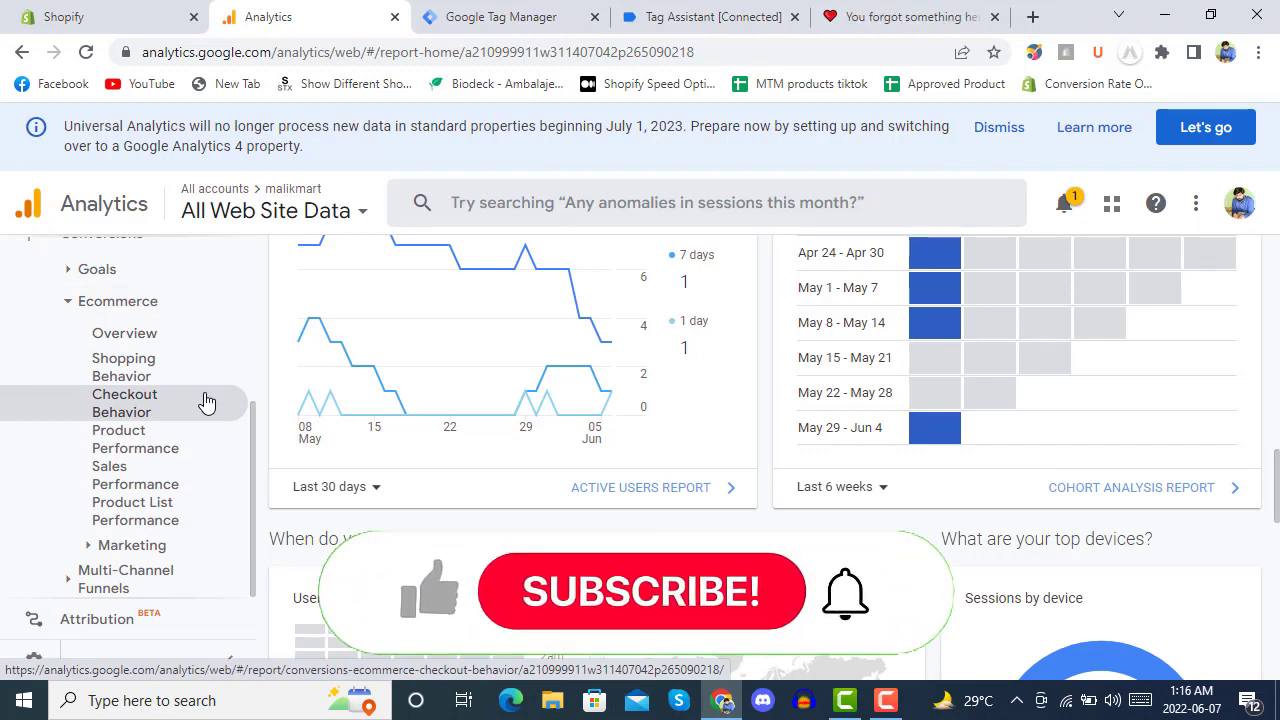
Open and review the Ecommerce Overview report.
click(125, 336)
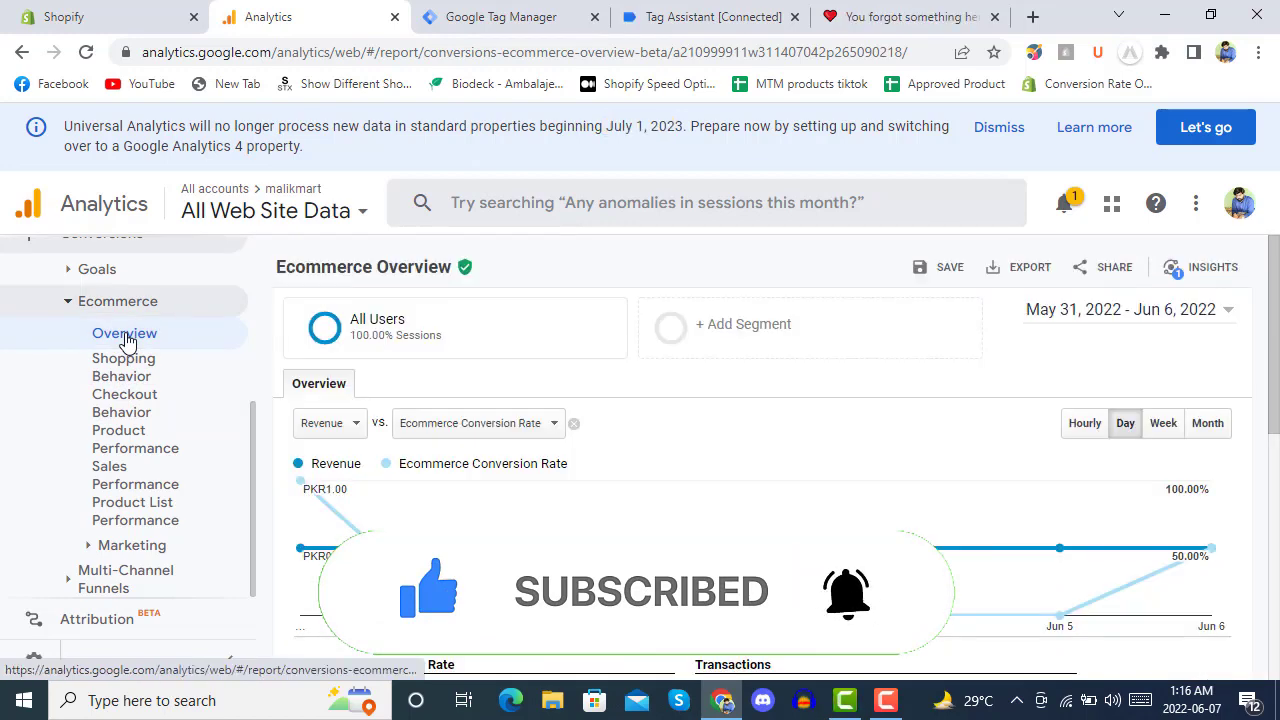
scroll(760, 383, down, 5)
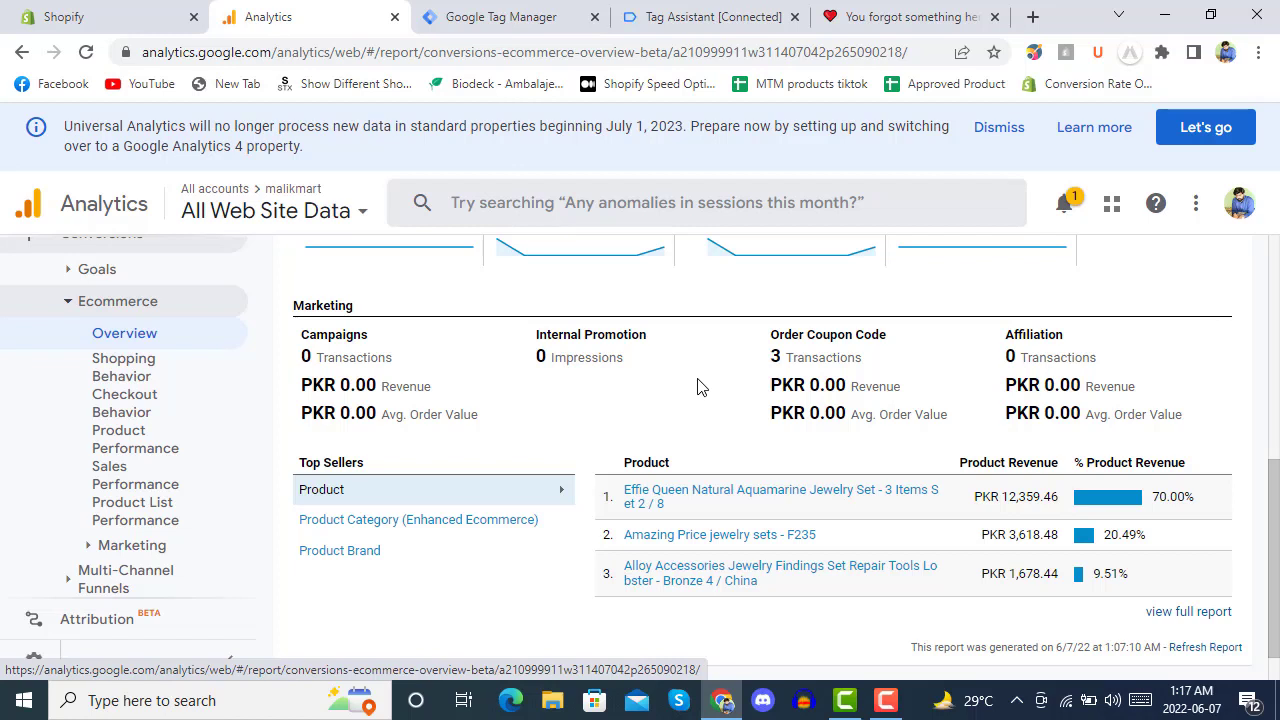
scroll(700, 386, down, 1)
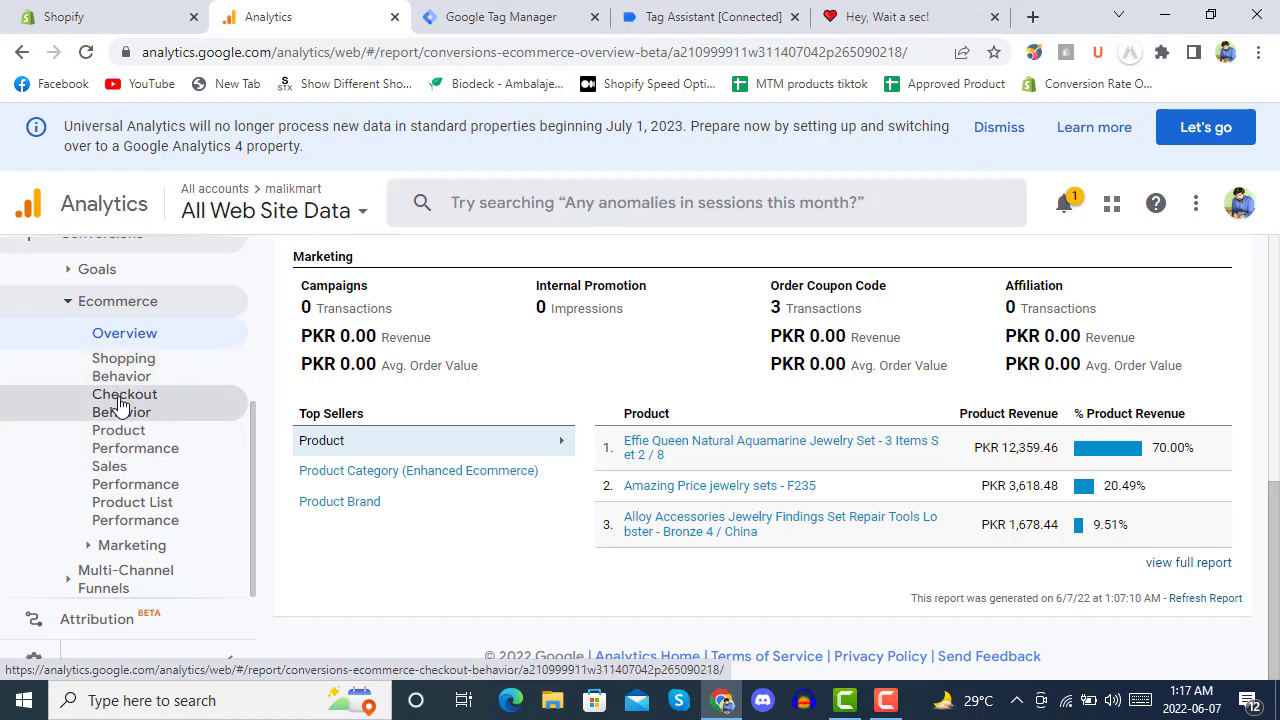
Sort the Checkout Behavior report by Sessions with Transactions, then return to Tag Manager.
click(115, 403)
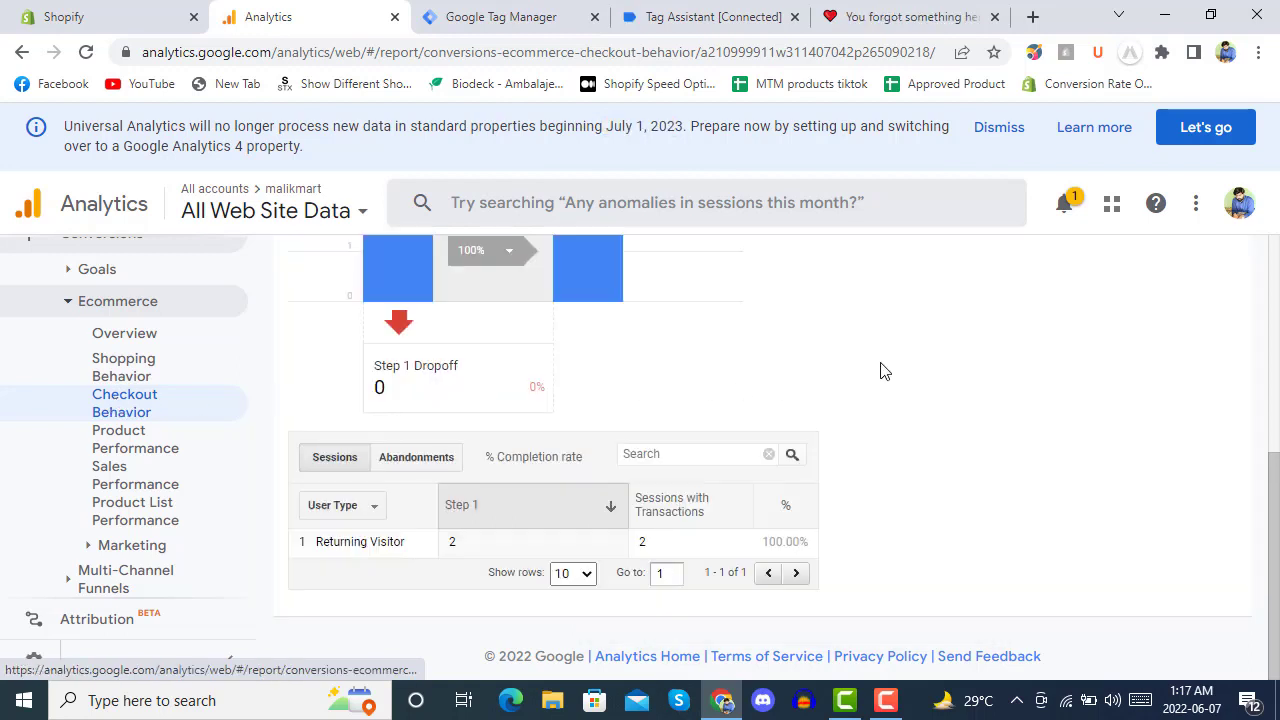
scroll(880, 371, up, 4)
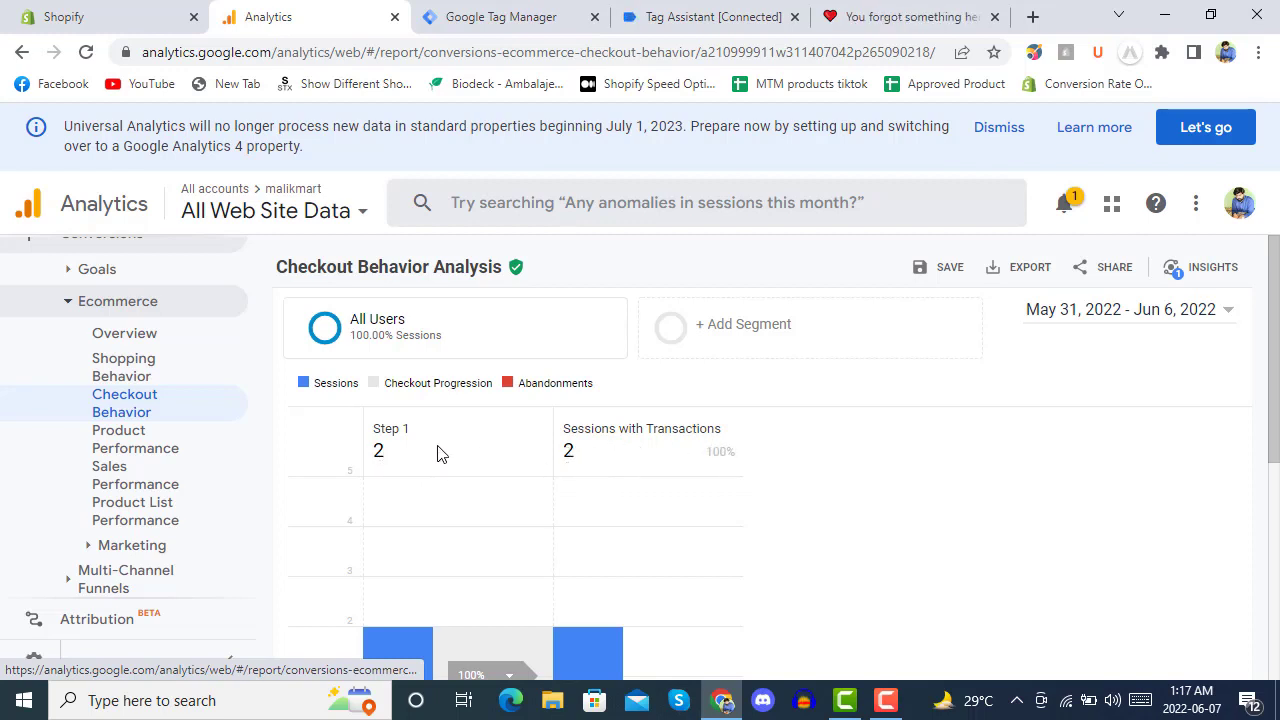
scroll(437, 452, down, 4)
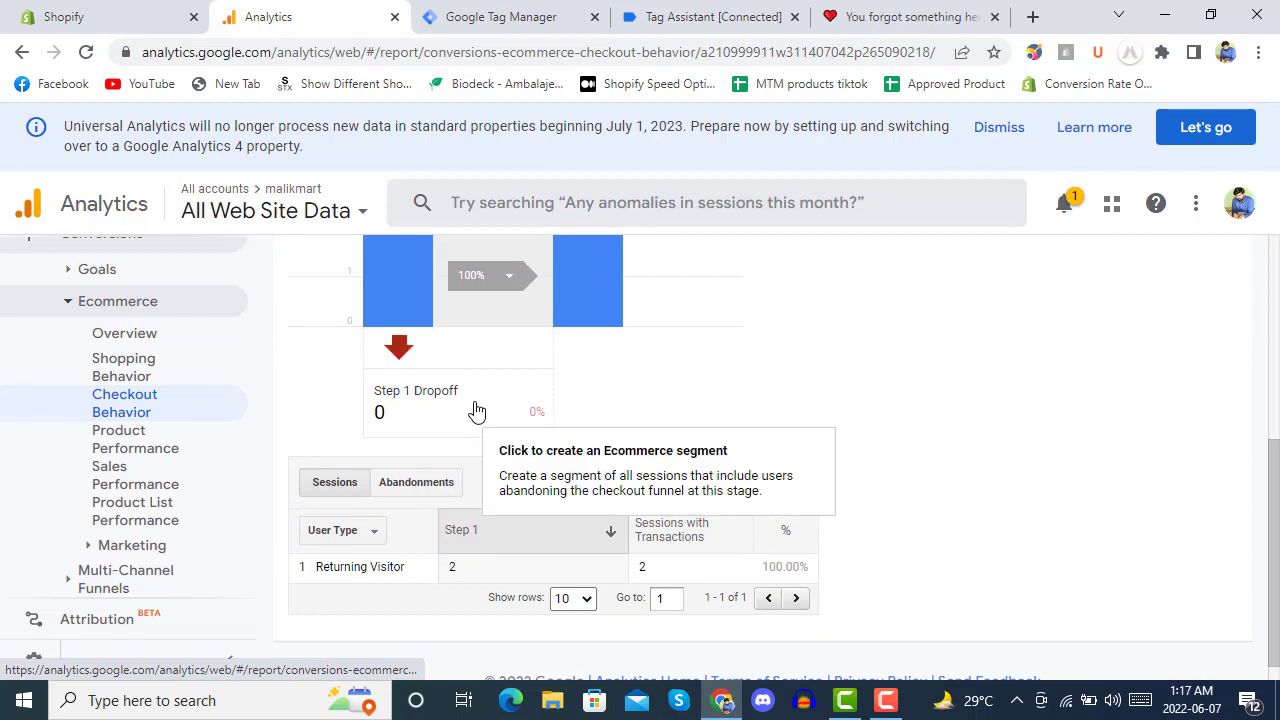
scroll(450, 480, down, 1)
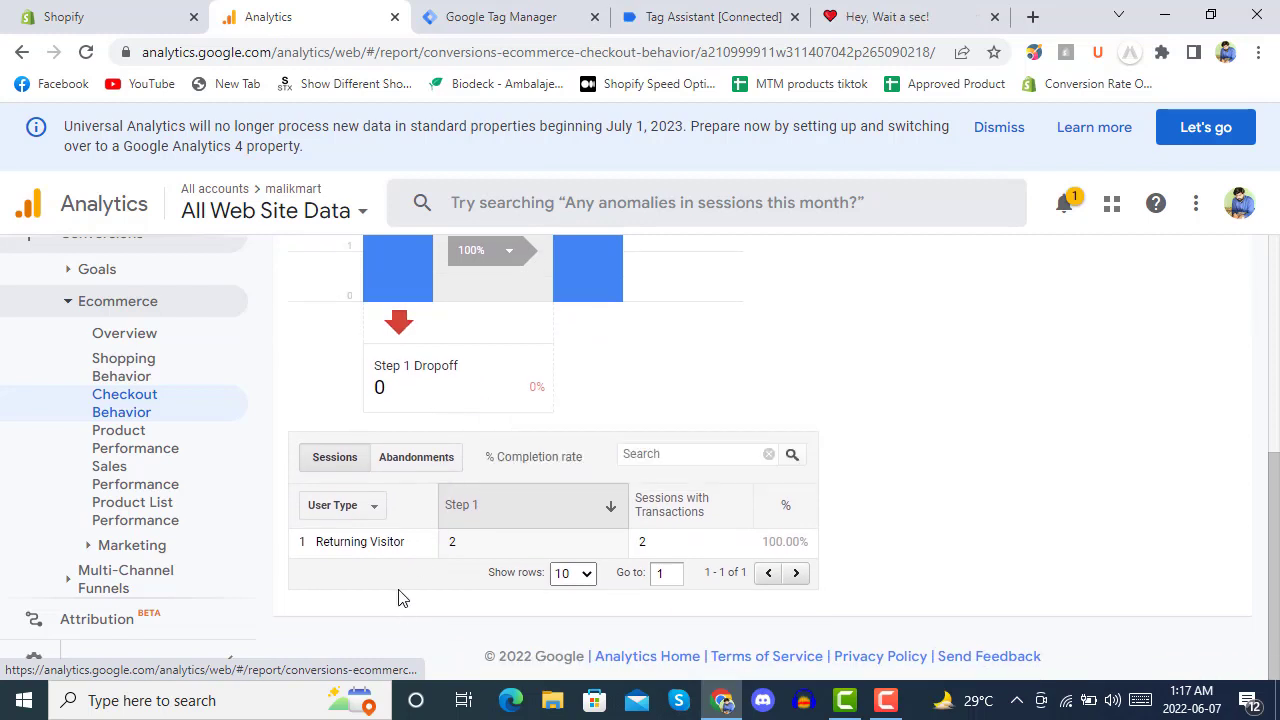
click(694, 508)
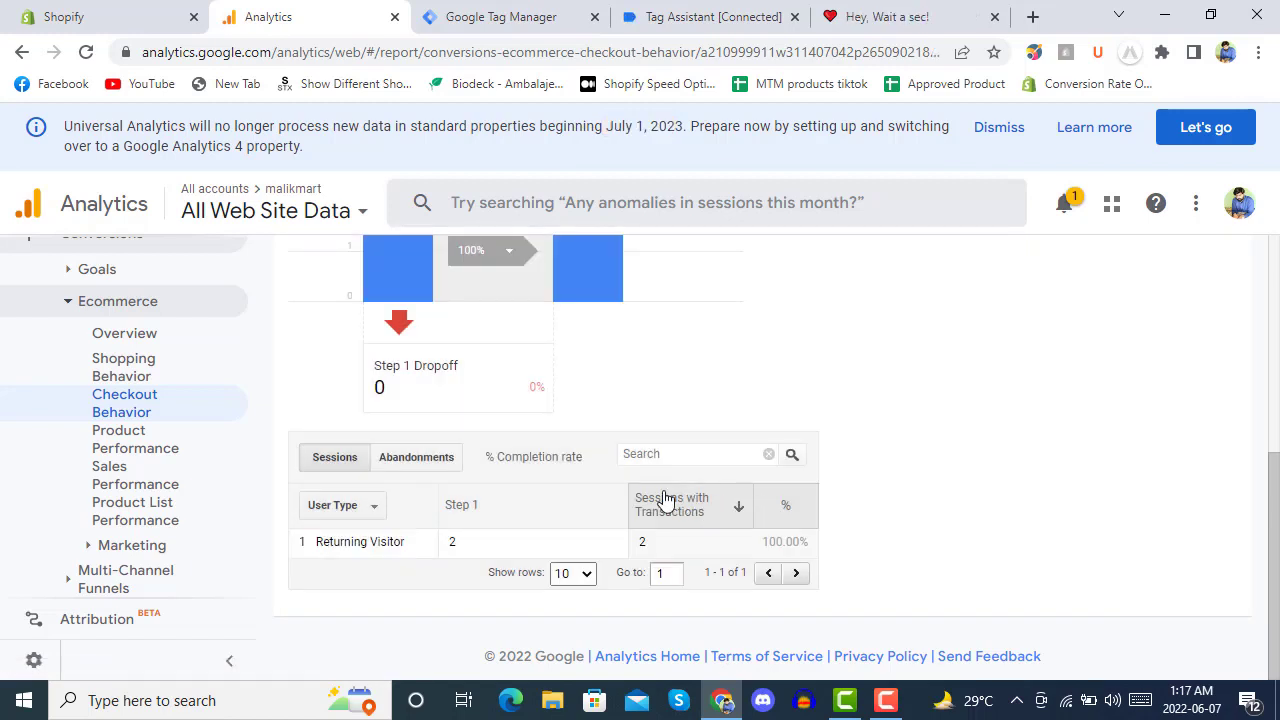
scroll(666, 500, up, 5)
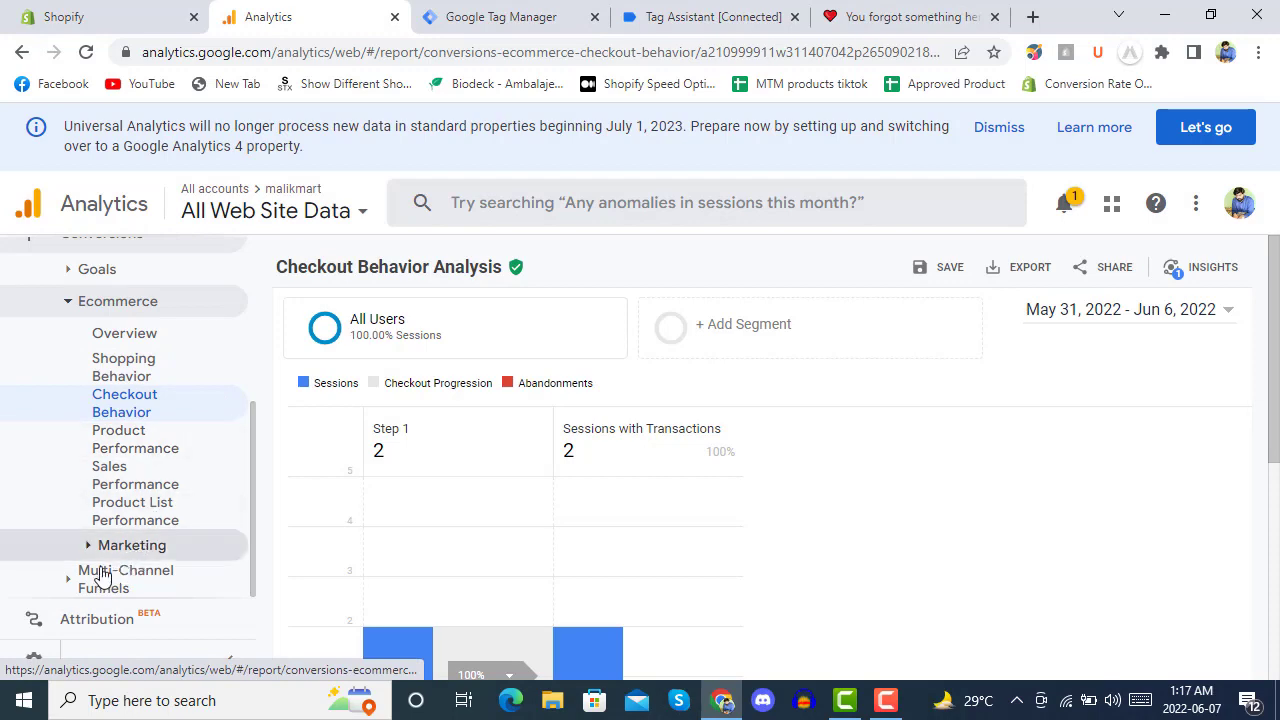
click(522, 16)
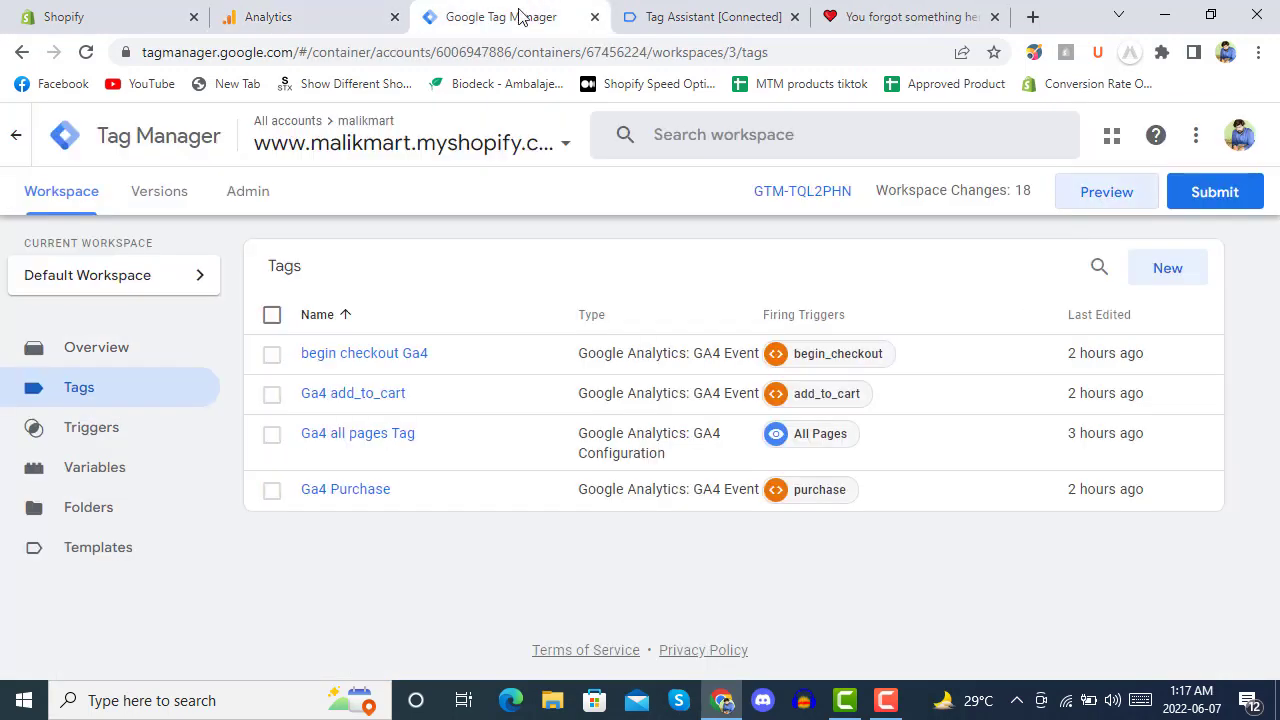
Check the Alloy Accessories page's Data Layer in Tag Assistant, then return to the store.
click(624, 12)
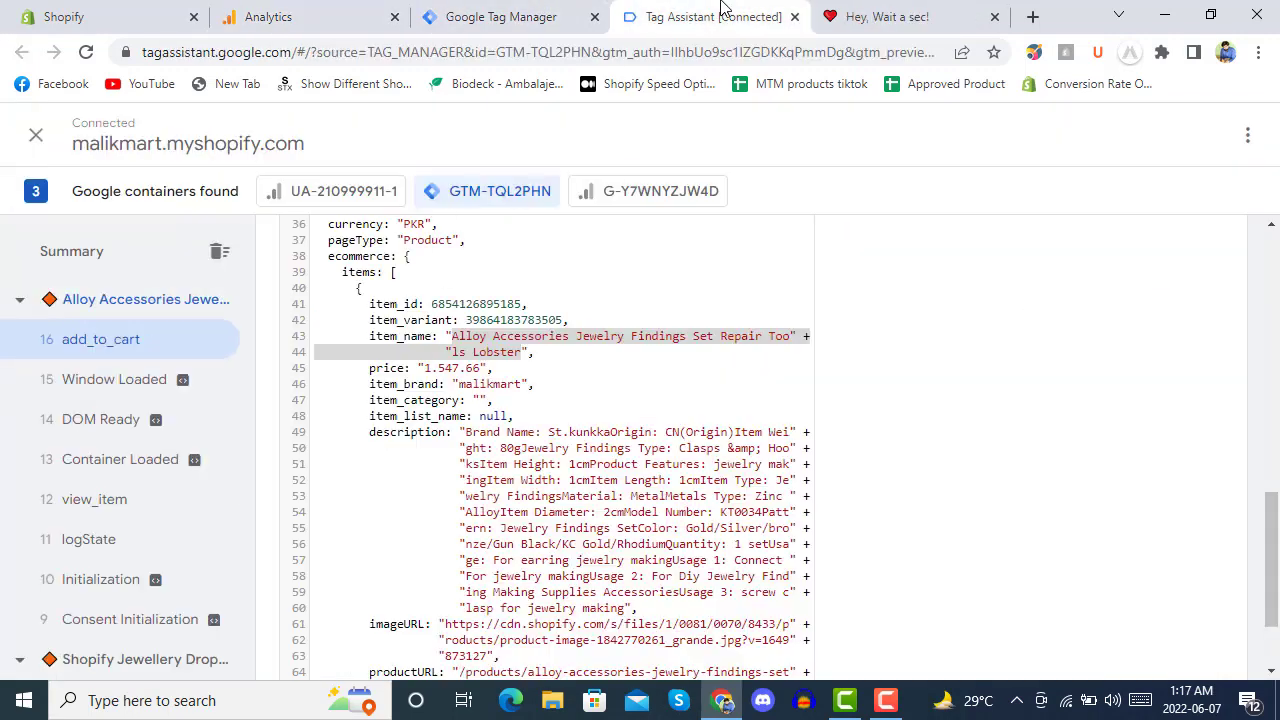
click(80, 303)
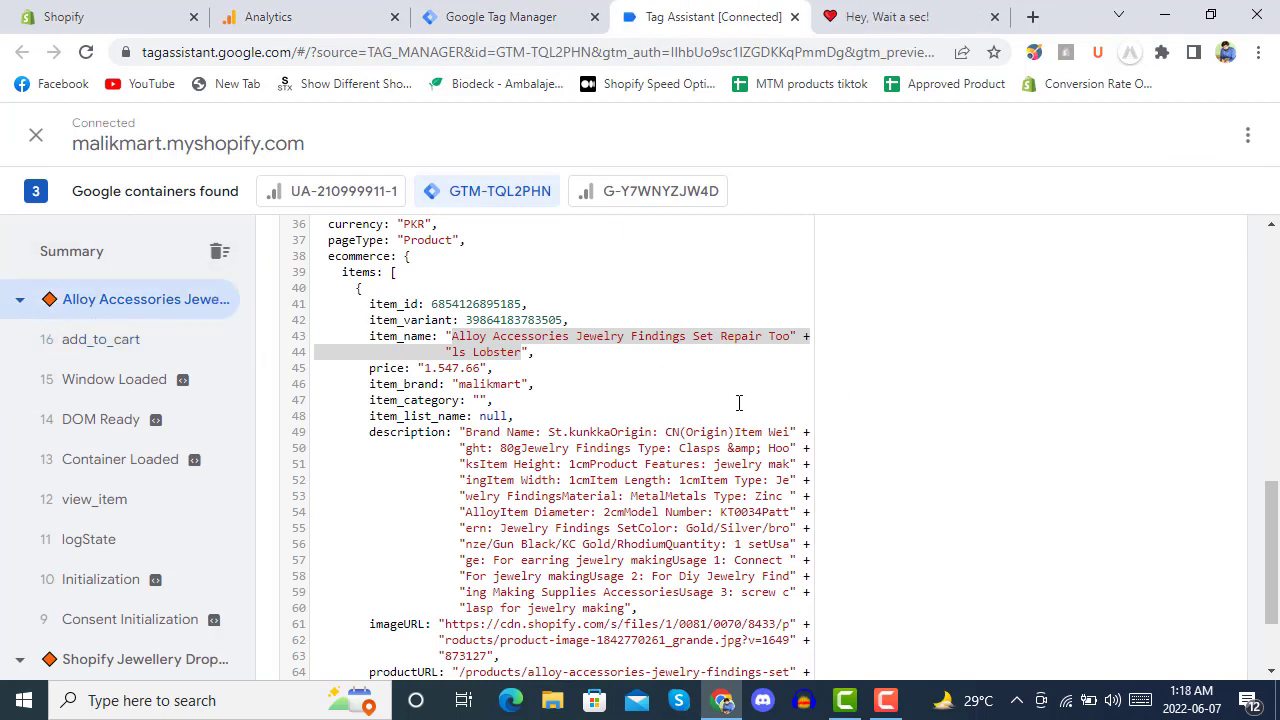
scroll(876, 399, up, 8)
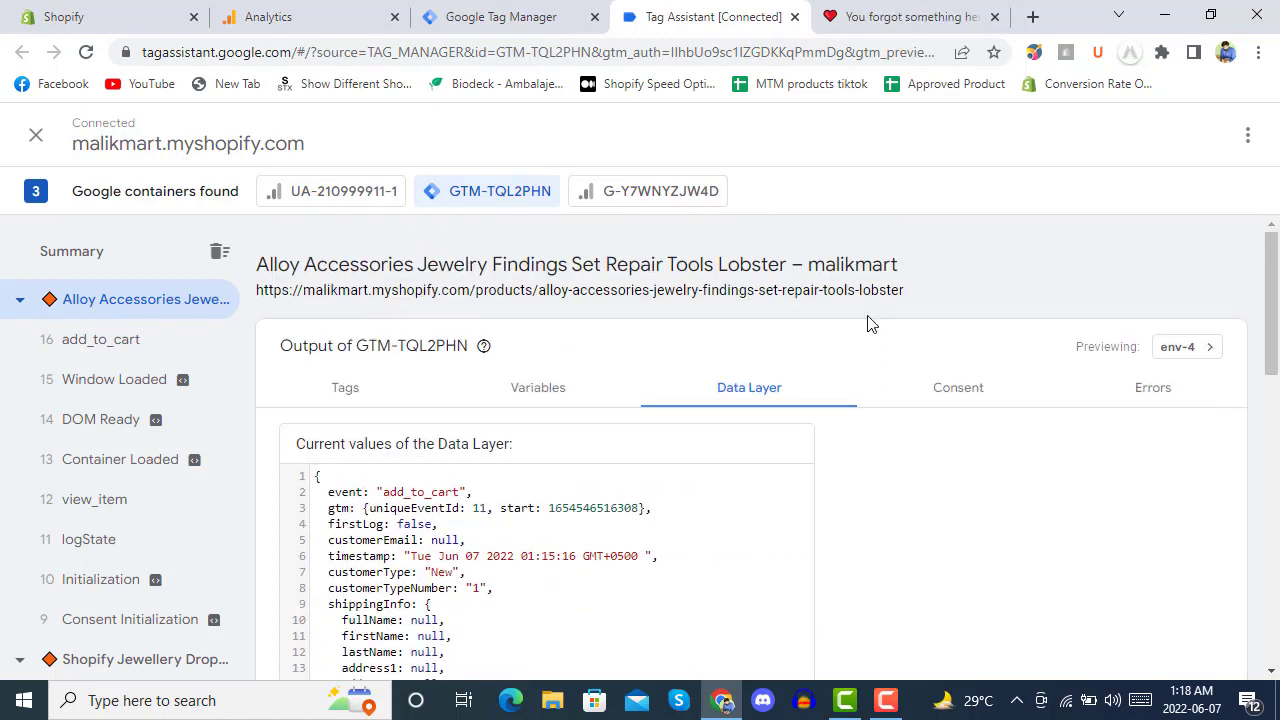
click(905, 14)
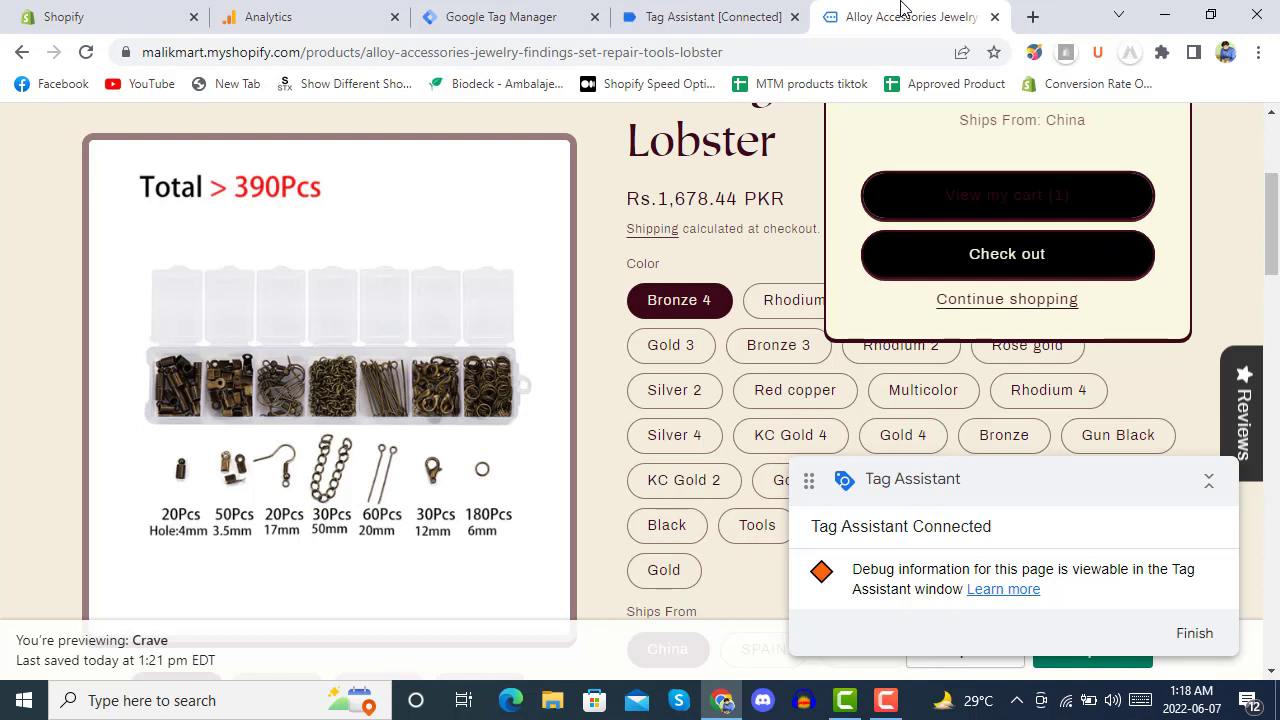
Confirm Enhanced Ecommerce is on in Shopify's Online Store Preferences, then return to Tag Manager.
click(112, 10)
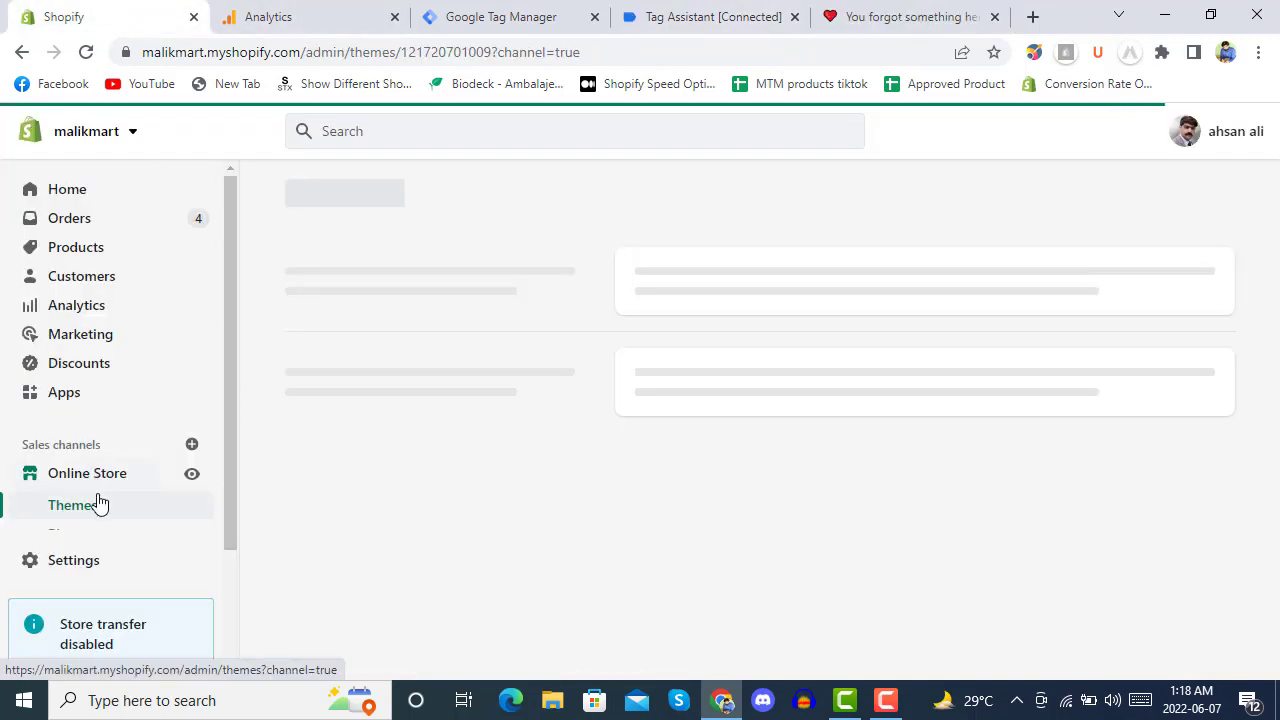
scroll(110, 485, down, 1)
scroll(110, 460, down, 2)
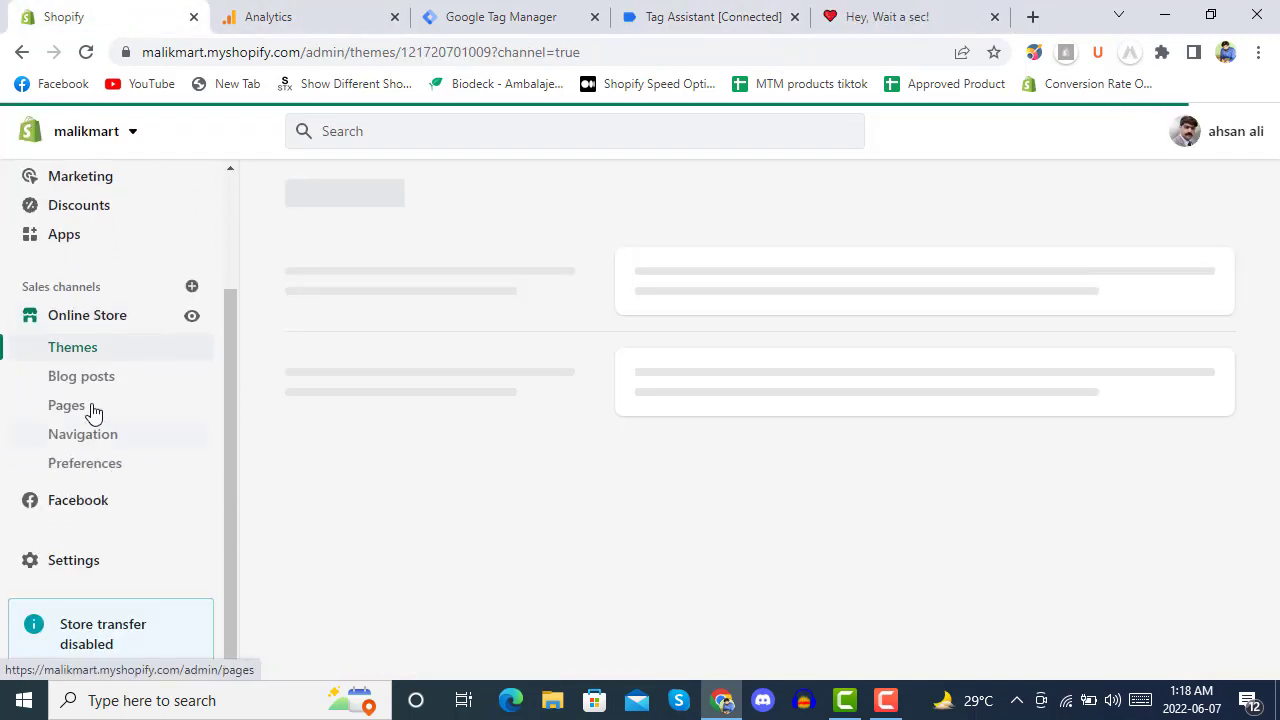
click(97, 475)
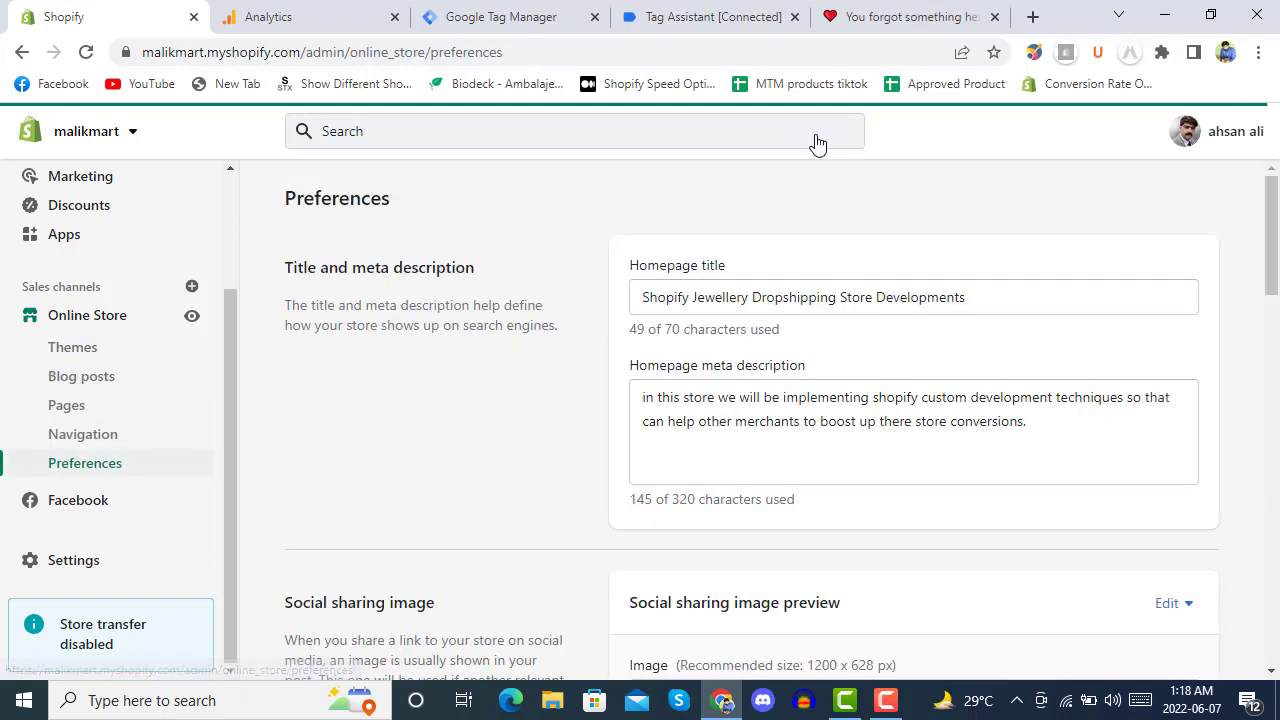
scroll(600, 390, down, 5)
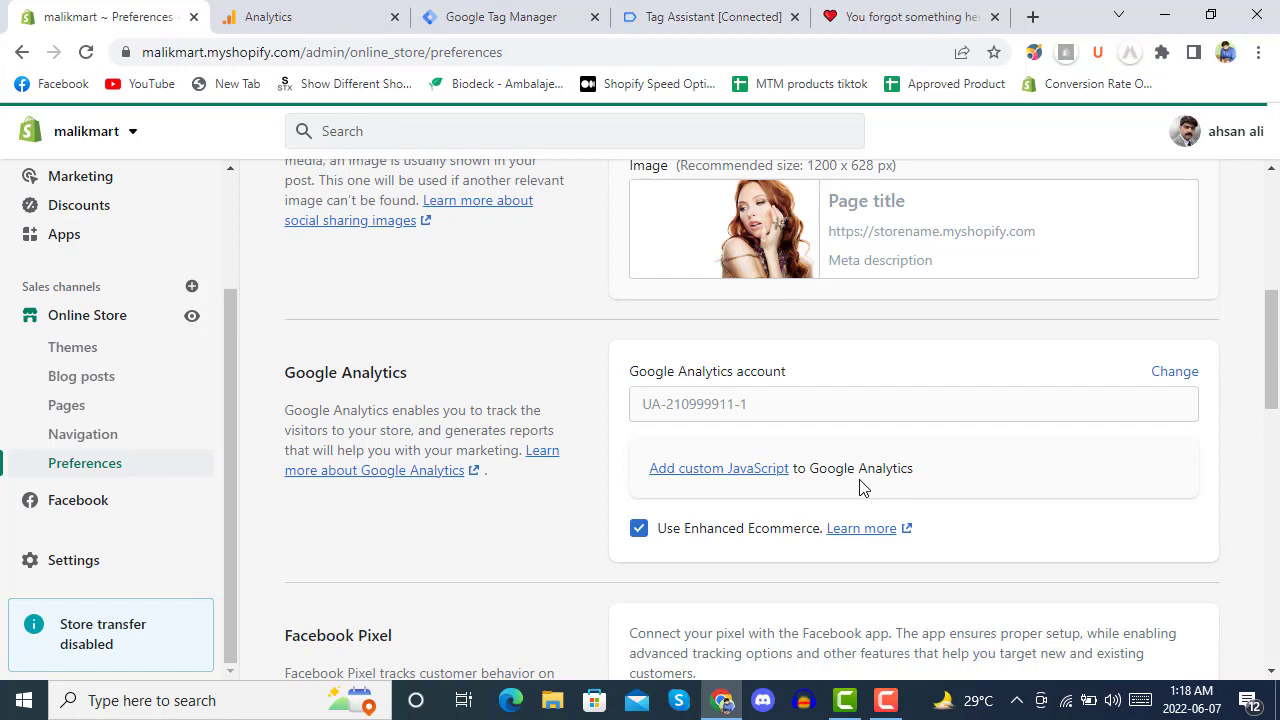
click(500, 17)
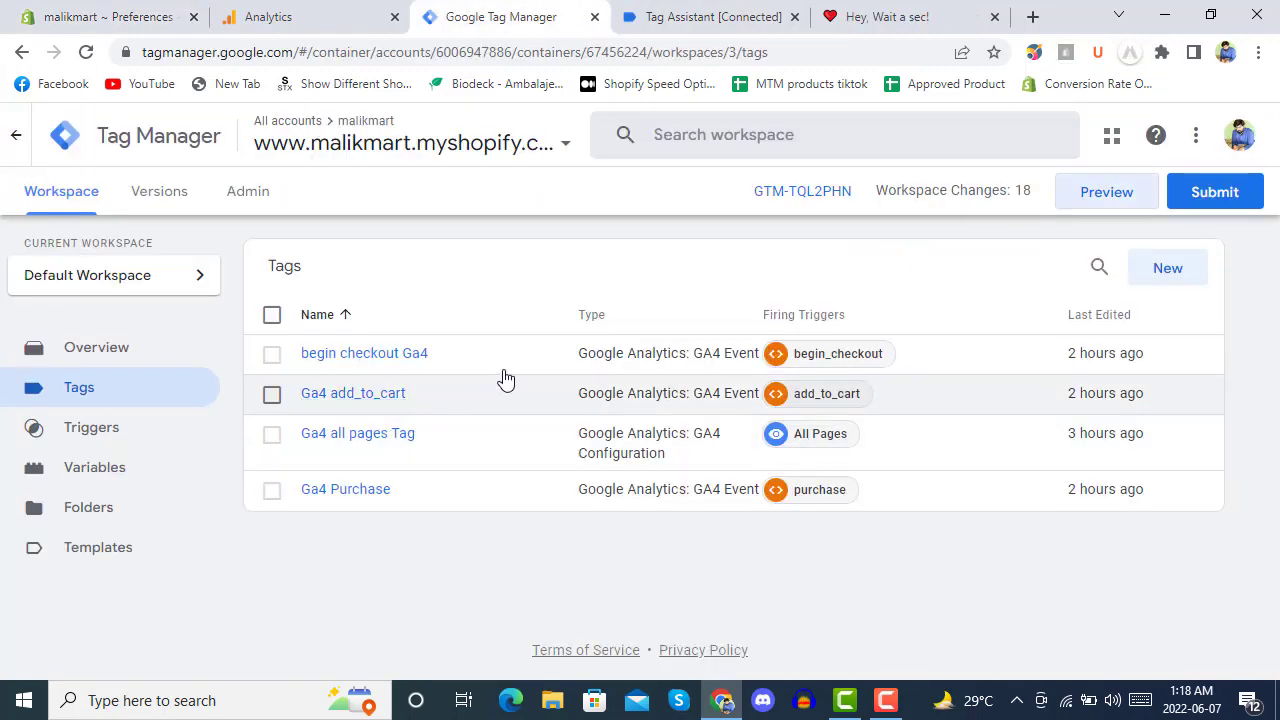